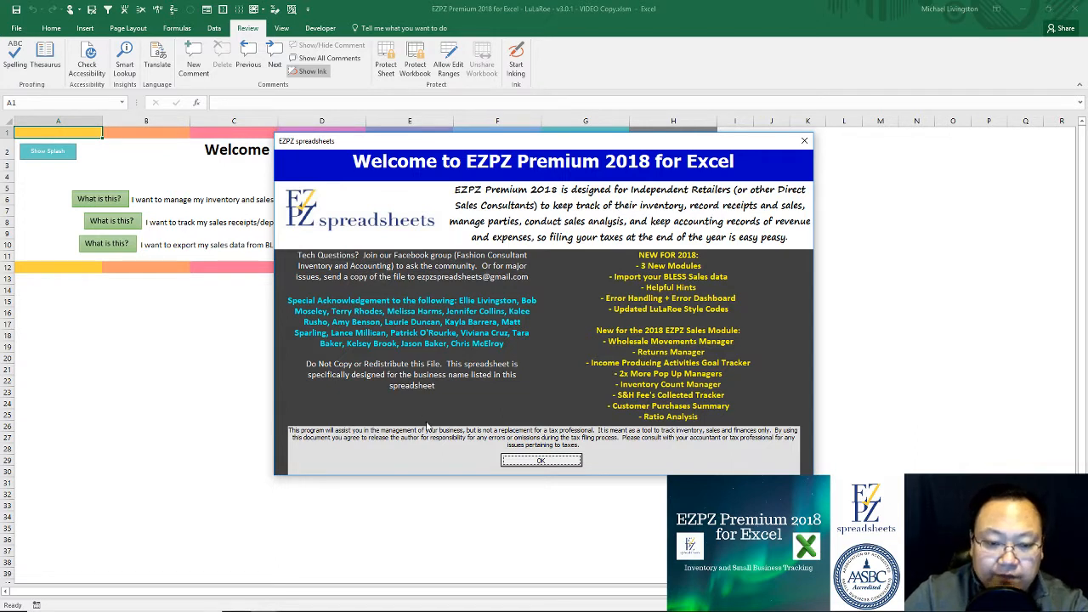
# Step: Dismiss the EZPZ splash and choose to manage inventory and sales data yourself
pyautogui.click(548, 461)
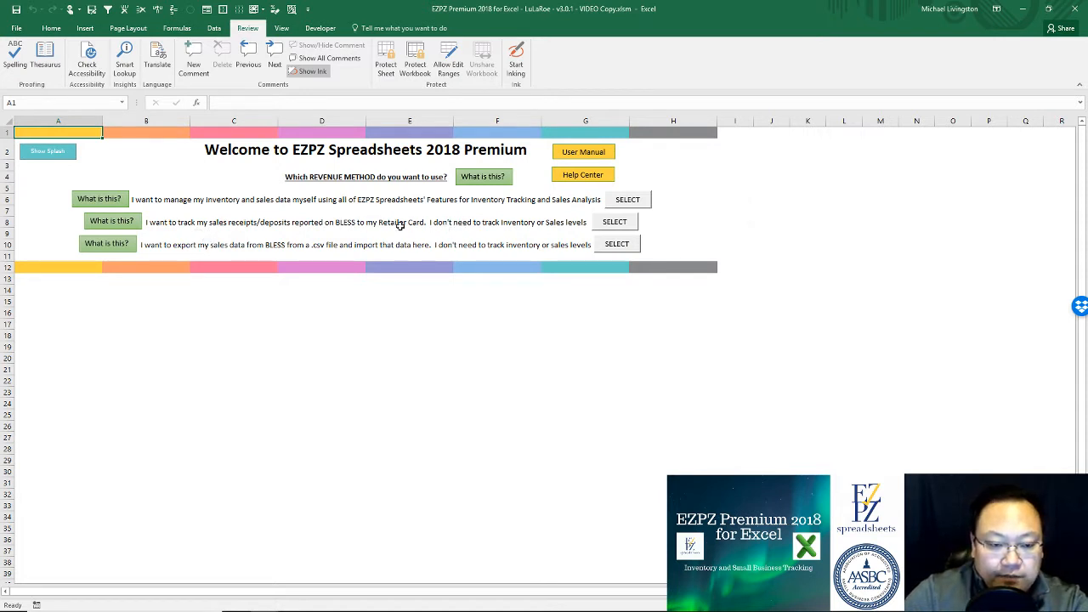
pyautogui.click(643, 202)
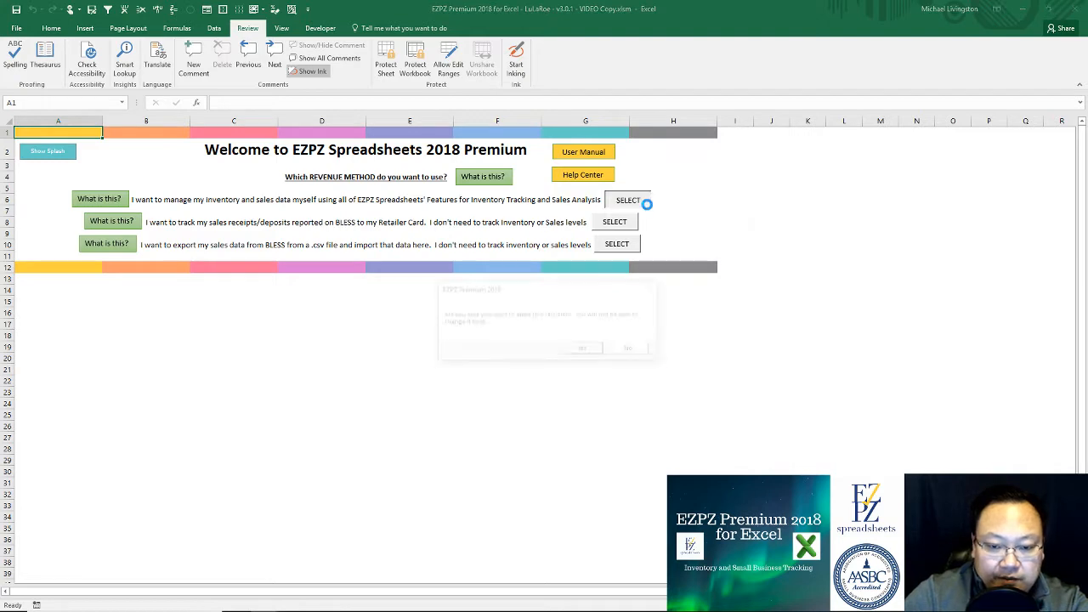
# Step: Confirm the full-features revenue method and review the Getting Started and Items to Enter notes
pyautogui.click(586, 350)
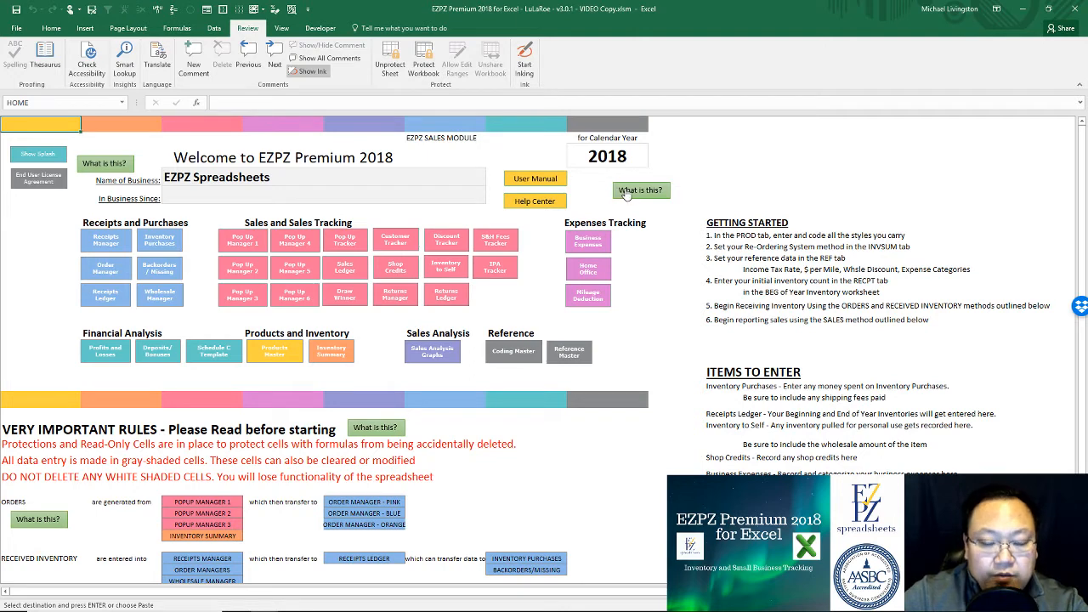
pyautogui.moveTo(731, 223); pyautogui.dragTo(740, 328)
pyautogui.click(760, 328)
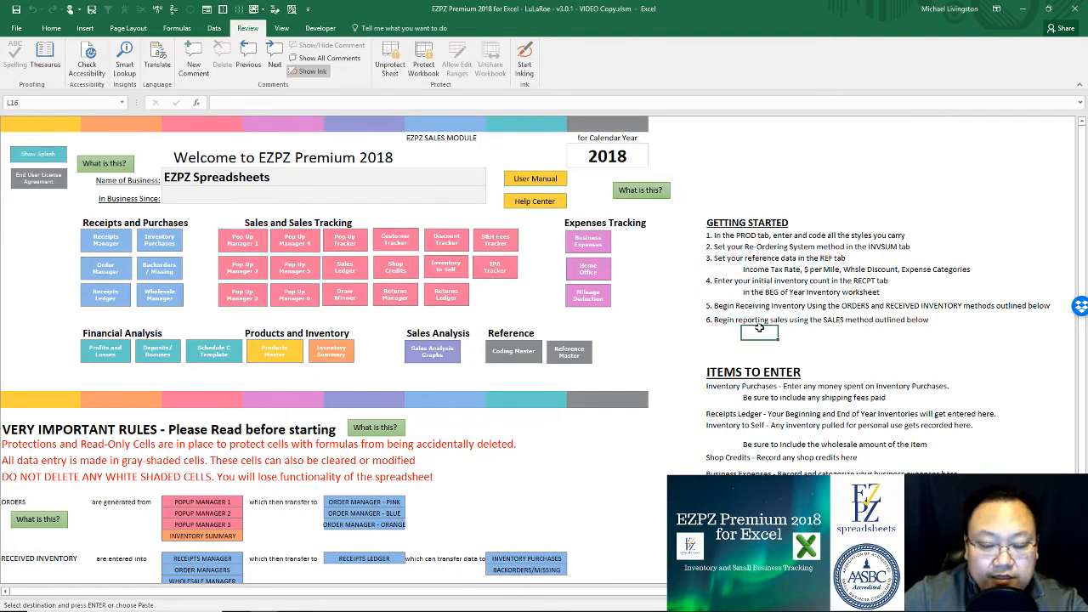
pyautogui.moveTo(720, 367); pyautogui.dragTo(722, 472)
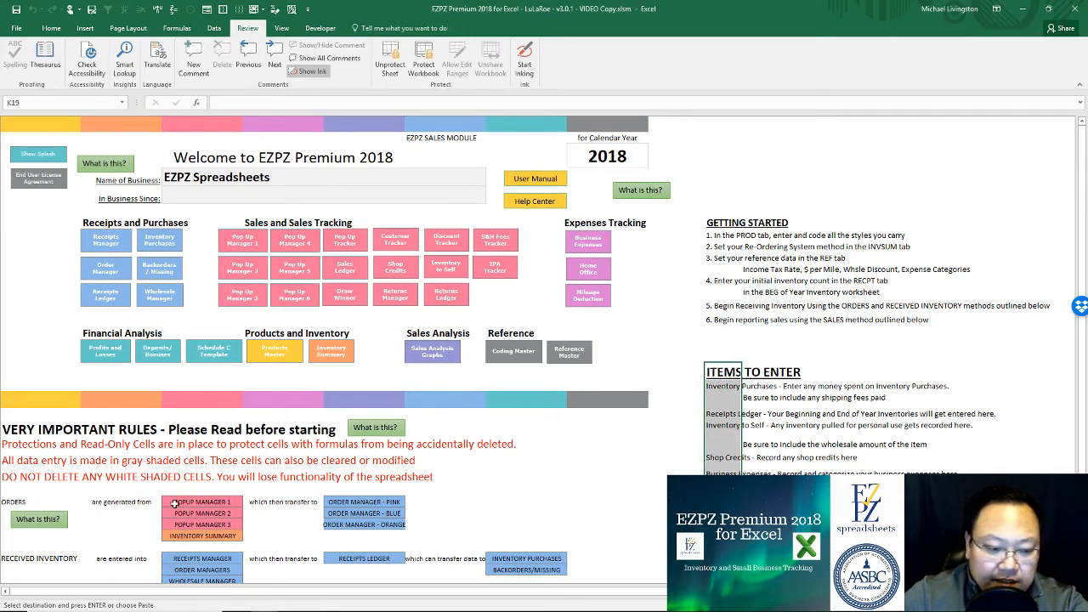
pyautogui.scroll(-10, 174, 503)
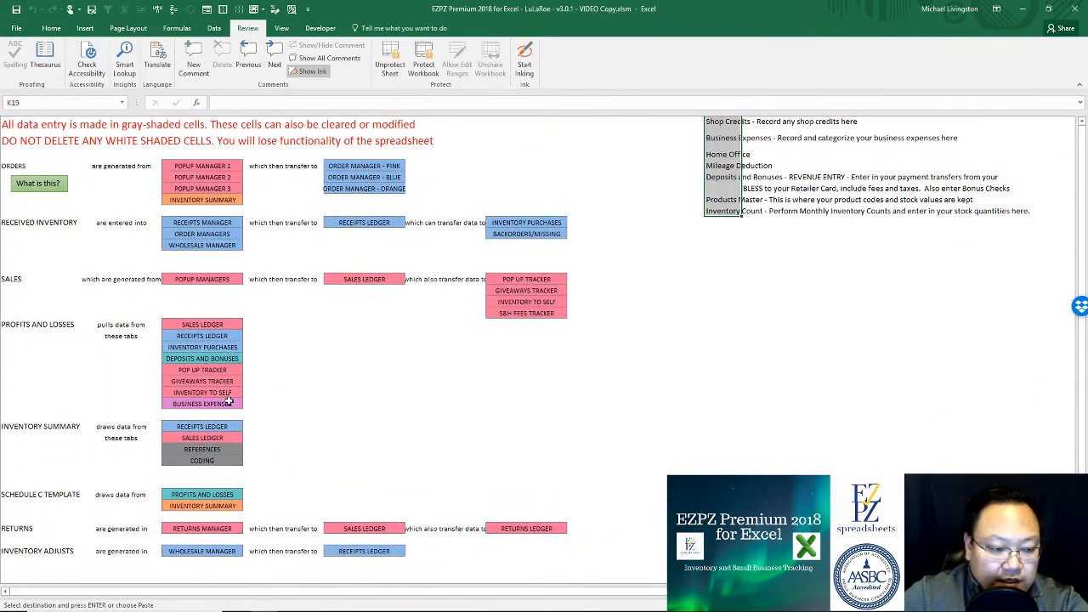
pyautogui.scroll(10, 228, 403)
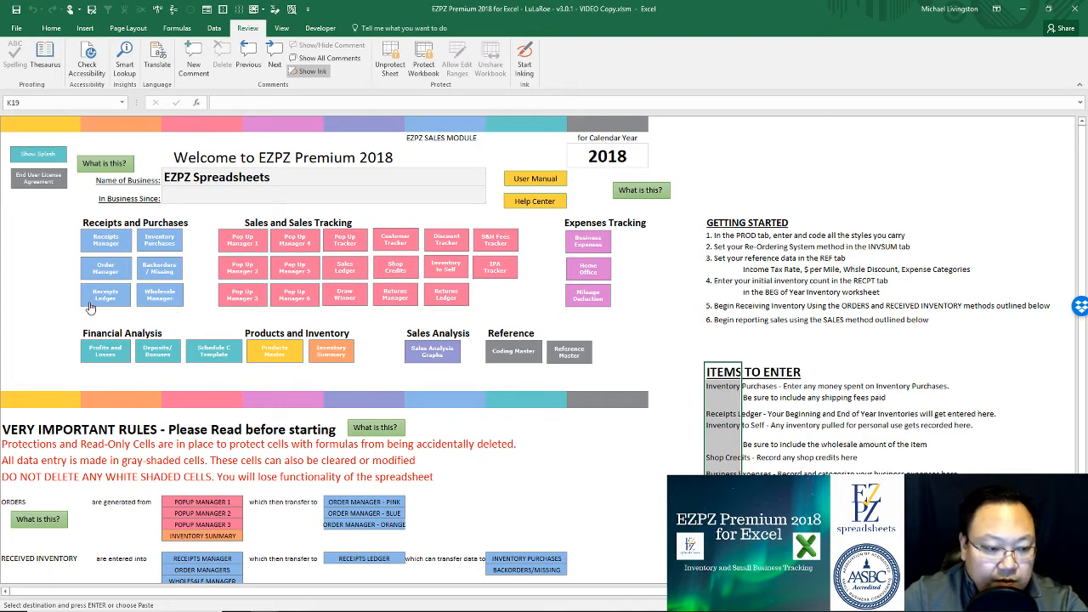
# Step: Open the Products Master sheet listing sample style codes, sizes, costs and prices
pyautogui.click(42, 289)
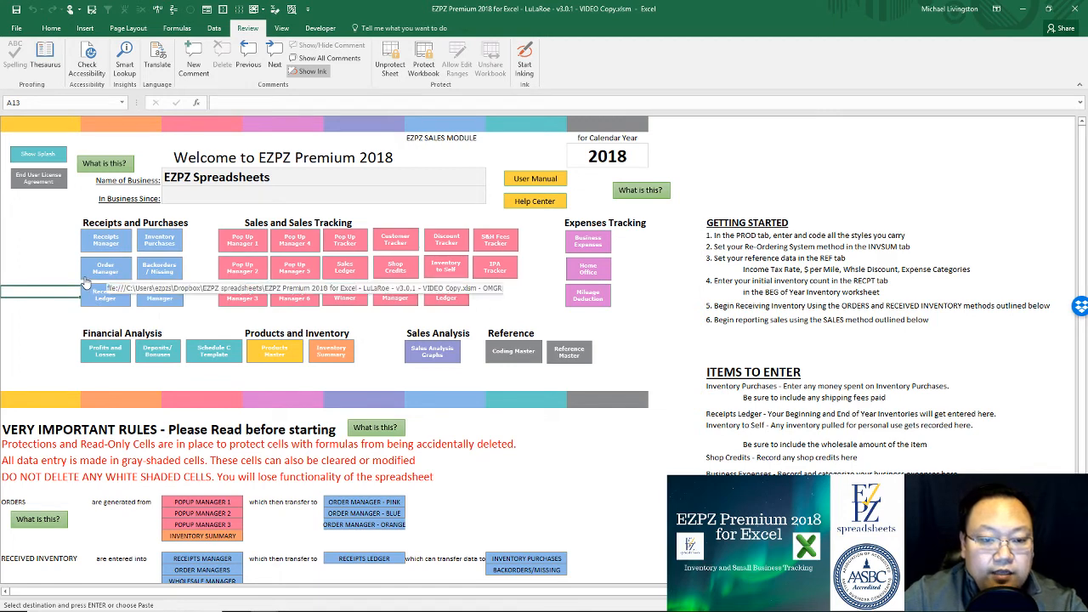
pyautogui.click(57, 252)
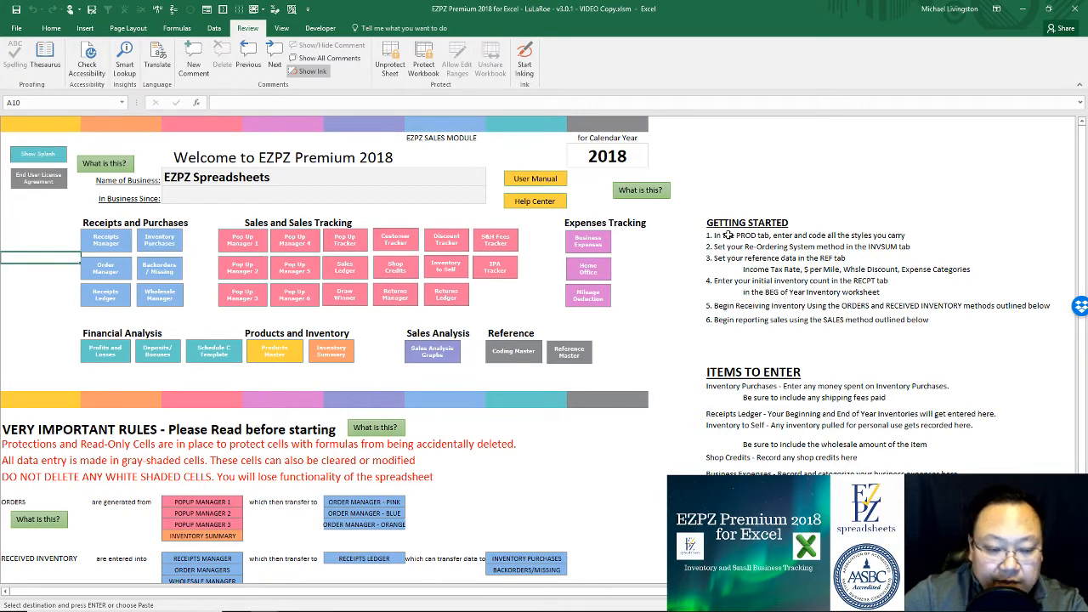
pyautogui.click(287, 355)
pyautogui.scroll(15, 314, 262)
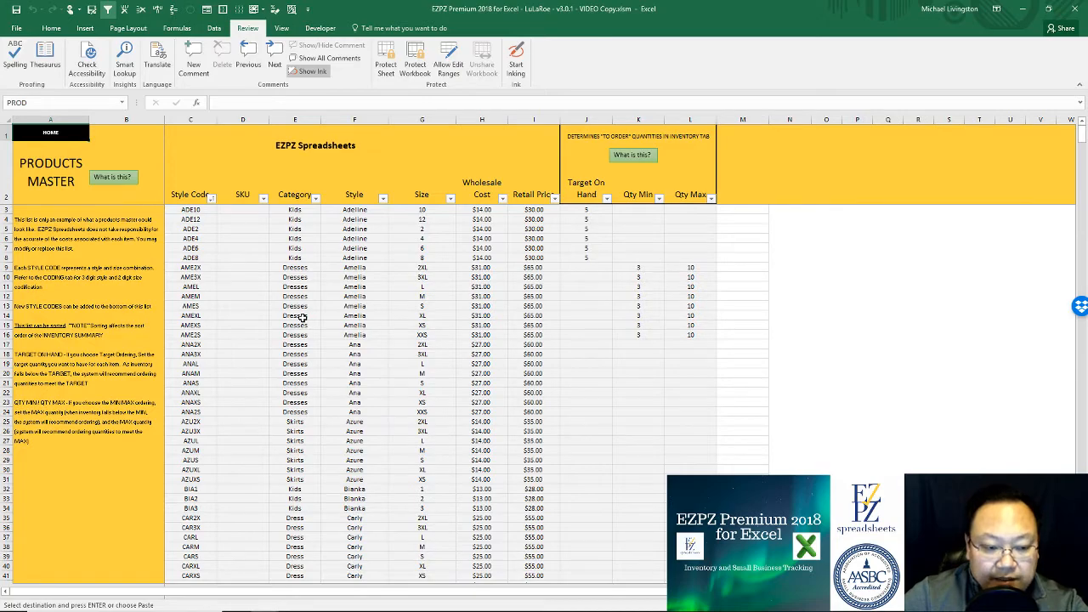
pyautogui.scroll(-20, 302, 317)
pyautogui.scroll(-11, 302, 317)
pyautogui.scroll(-16, 302, 317)
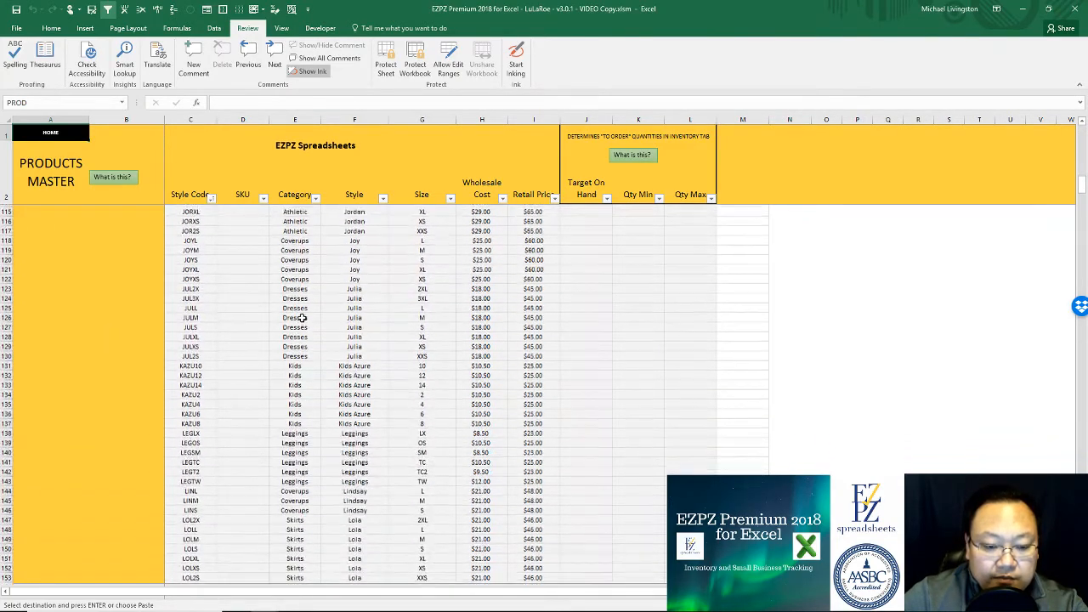
pyautogui.scroll(-5, 302, 317)
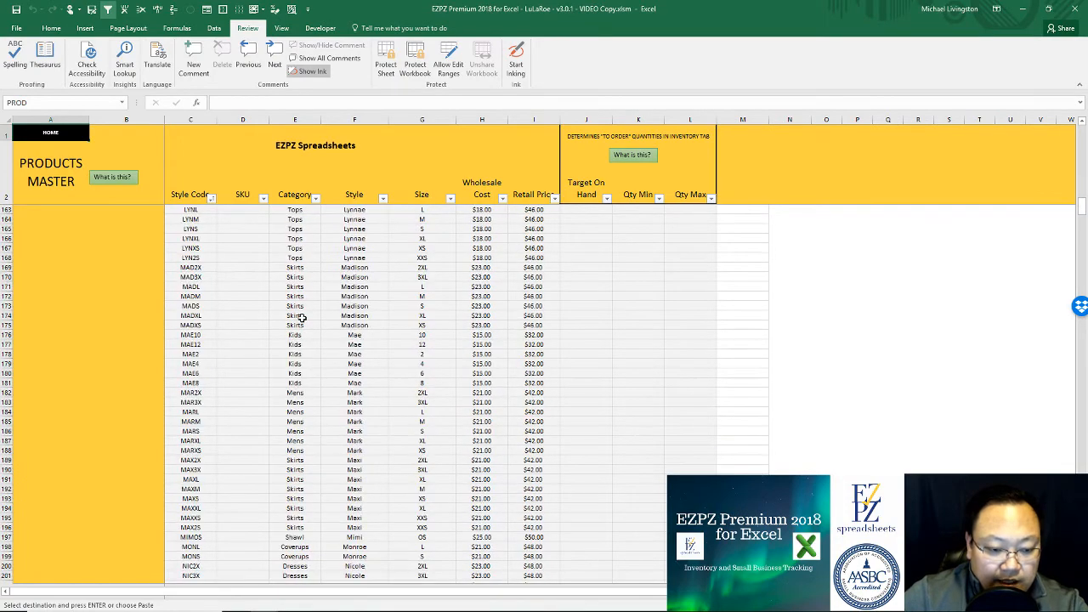
pyautogui.scroll(-3, 302, 317)
pyautogui.scroll(20, 298, 327)
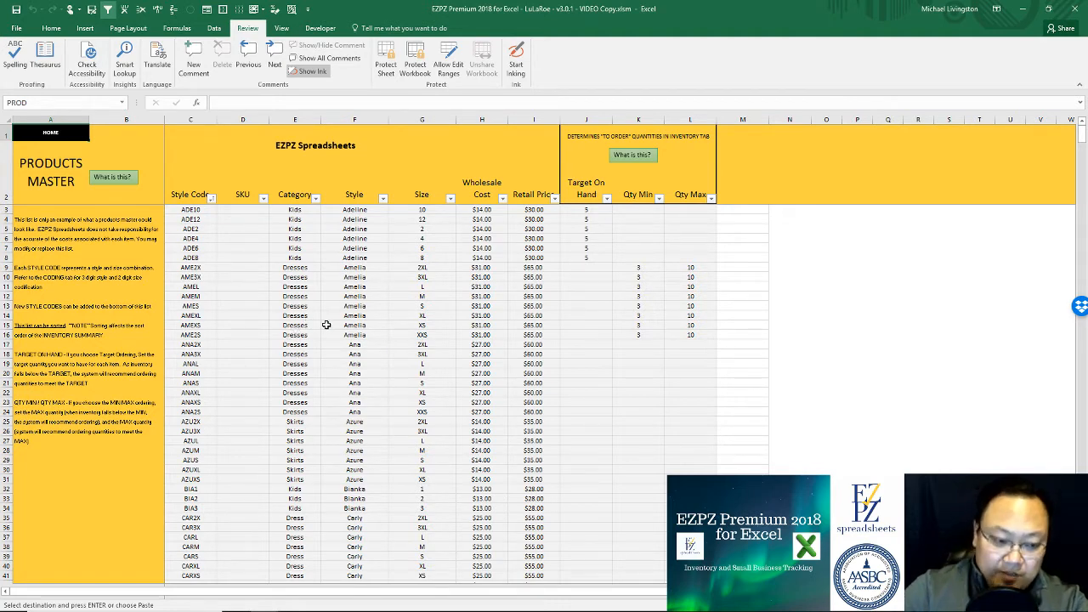
pyautogui.click(77, 138)
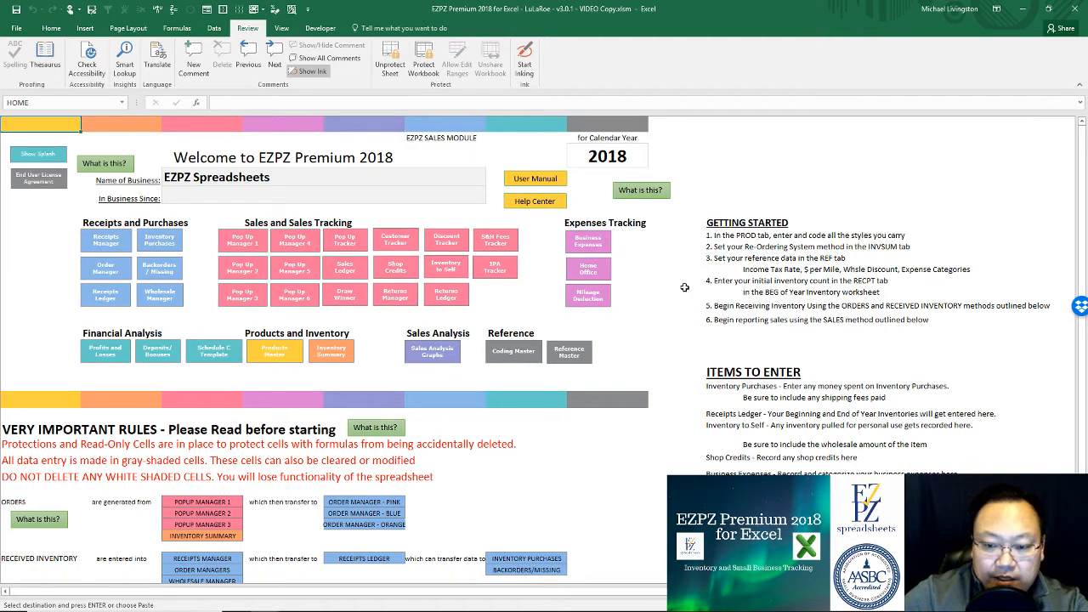
pyautogui.click(348, 353)
pyautogui.click(136, 365)
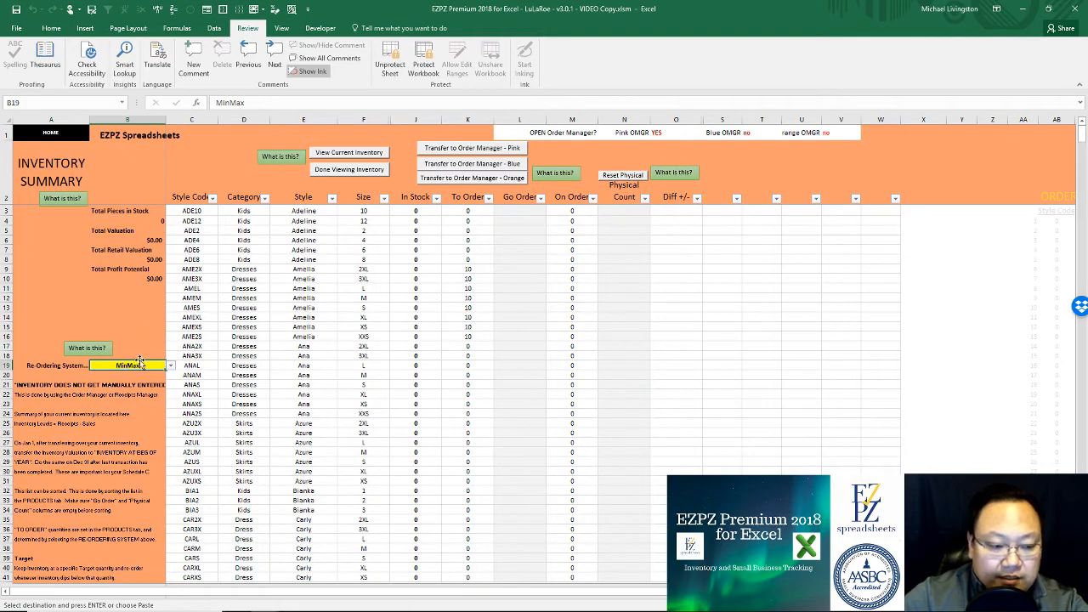
pyautogui.scroll(-3, 69, 482)
pyautogui.scroll(-3, 70, 482)
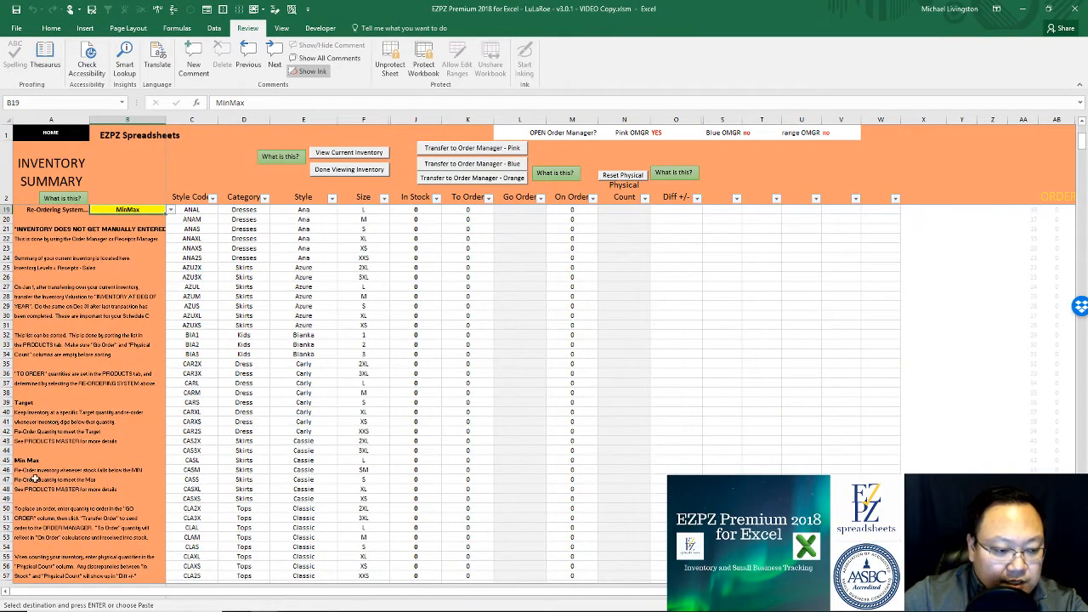
pyautogui.scroll(5, 60, 480)
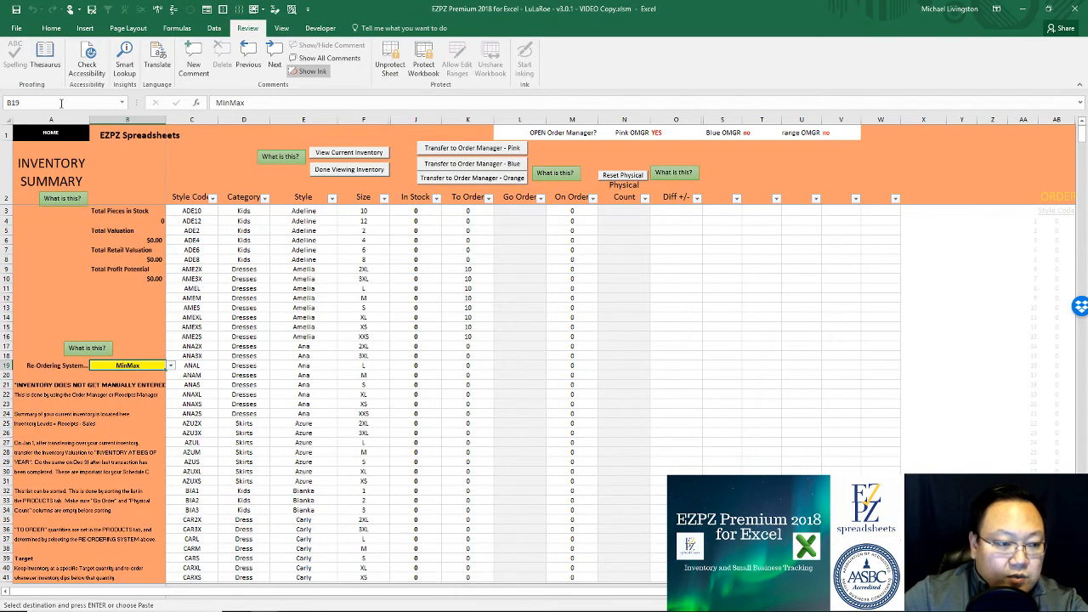
pyautogui.click(51, 134)
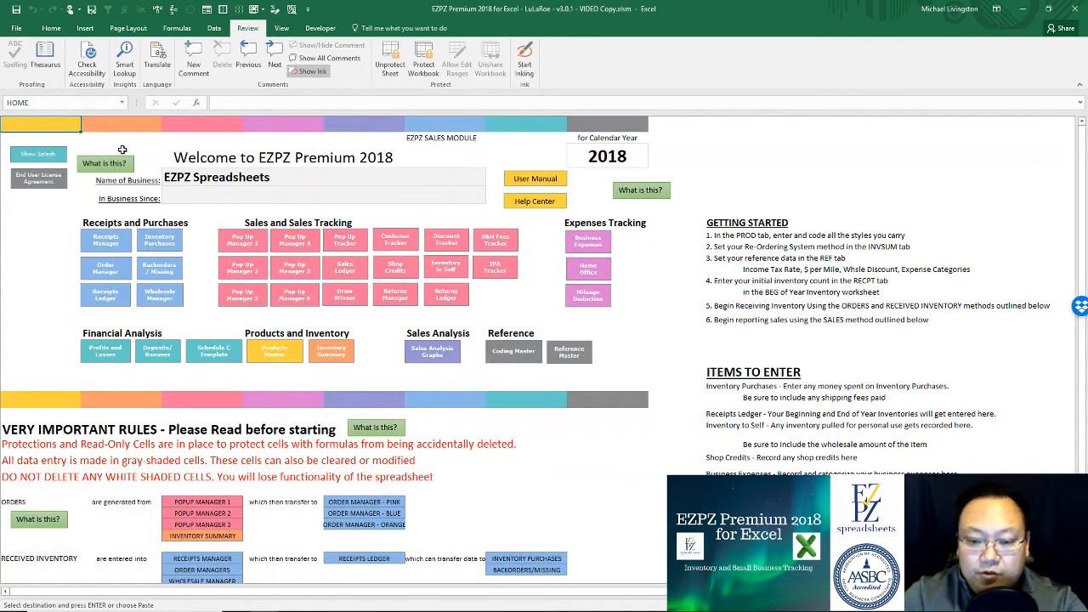
pyautogui.click(569, 351)
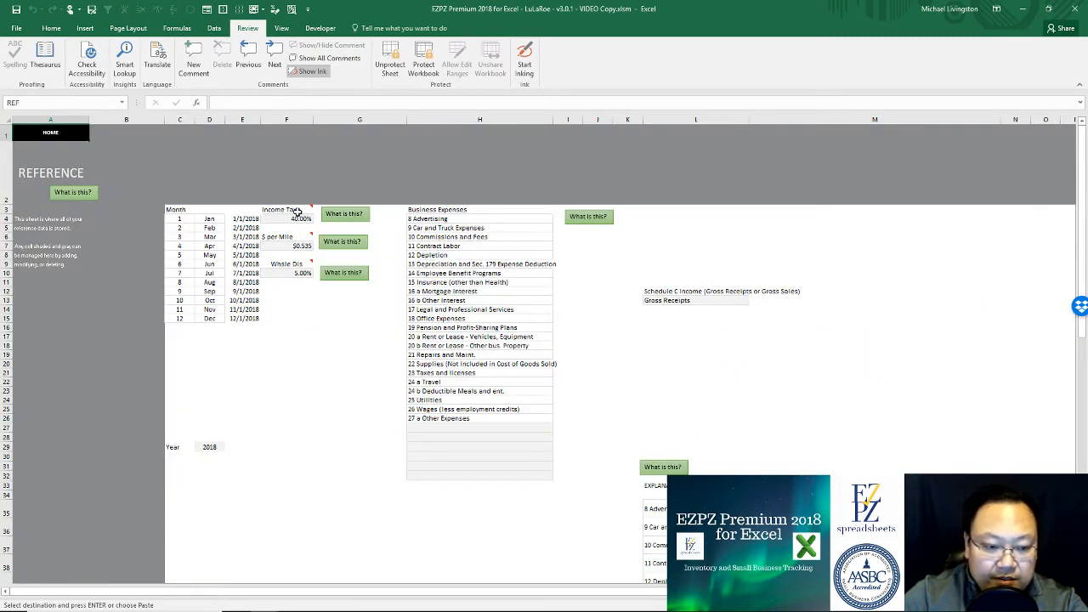
# Step: Change the Schedule C income in L13 from Gross Receipts to Gross Sales (EZPZ), then go HOME
pyautogui.click(217, 448)
pyautogui.click(674, 300)
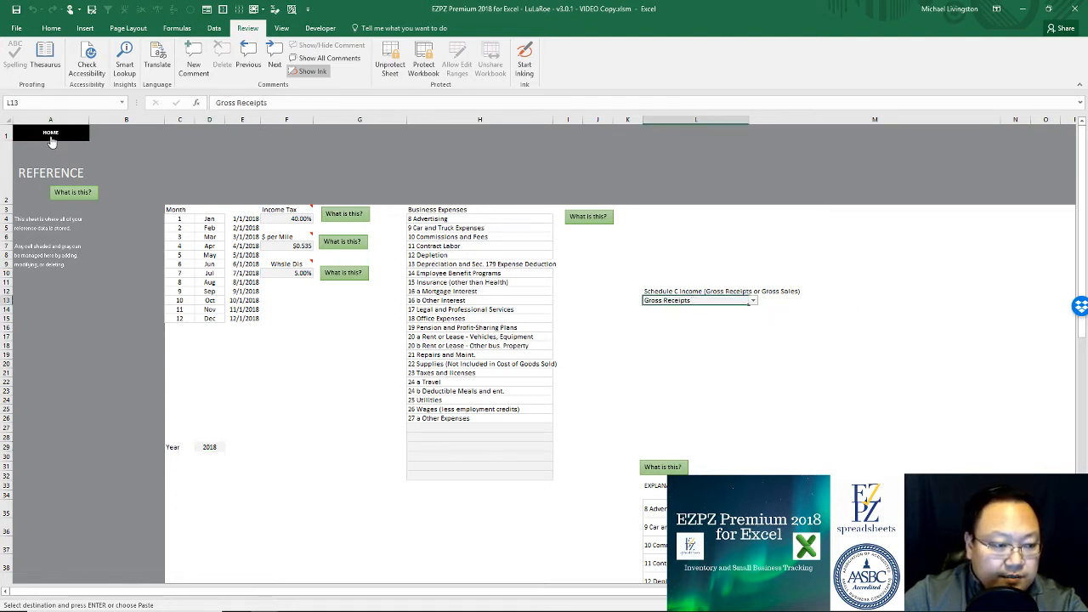
pyautogui.click(753, 301)
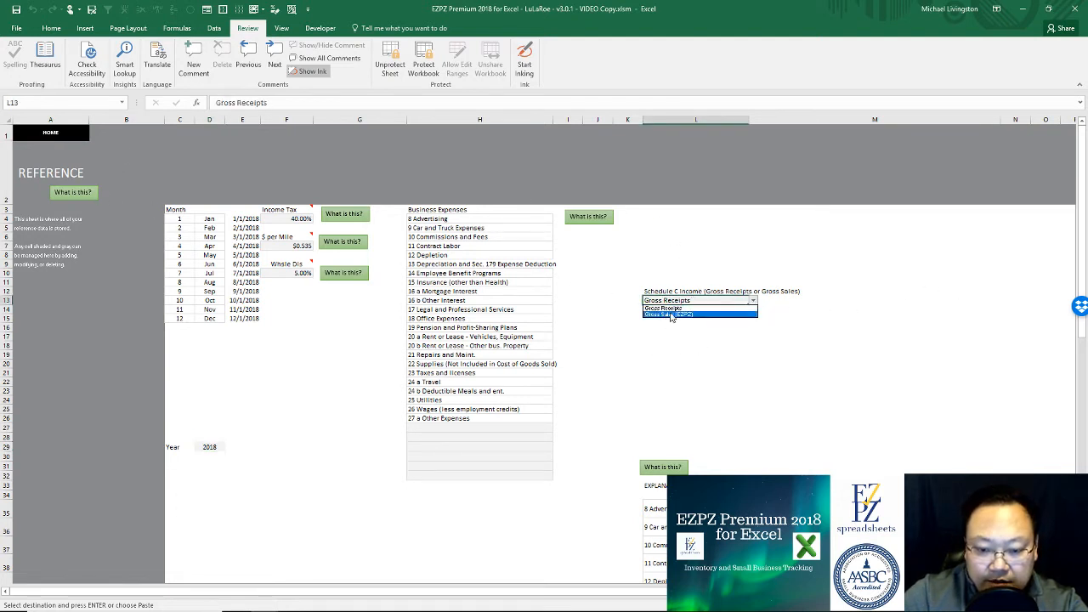
pyautogui.click(671, 314)
pyautogui.click(627, 354)
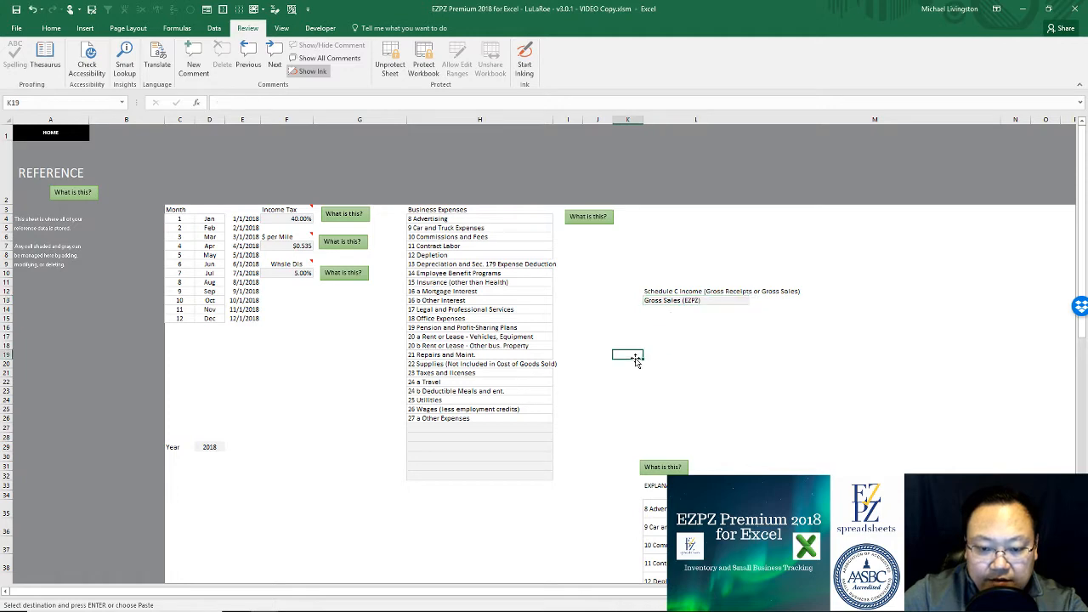
pyautogui.click(68, 140)
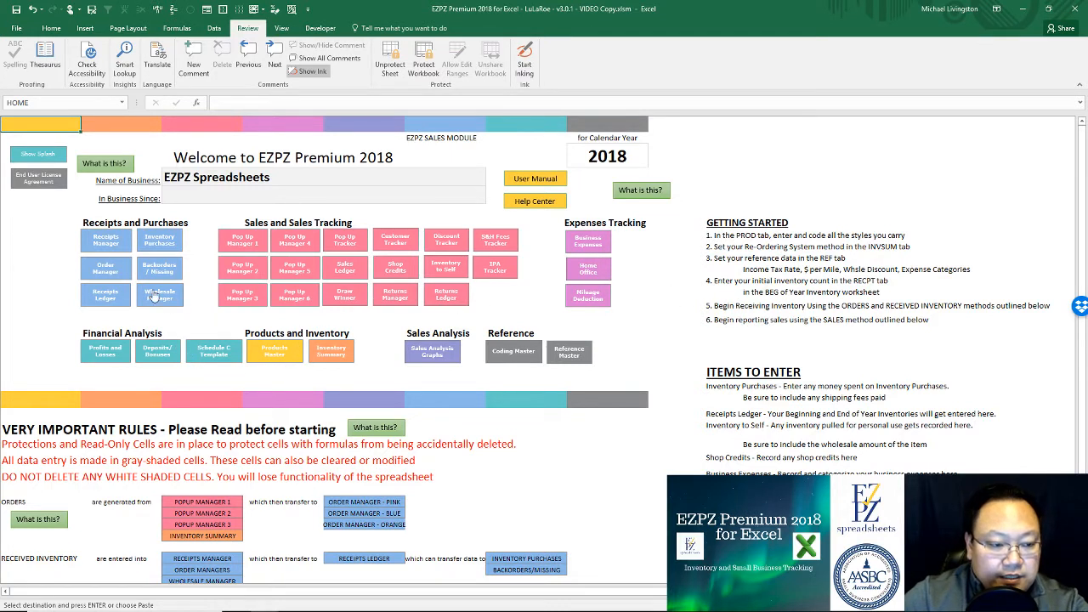
# Step: Look over the Receipts Manager sheet and return to the home dashboard
pyautogui.click(117, 246)
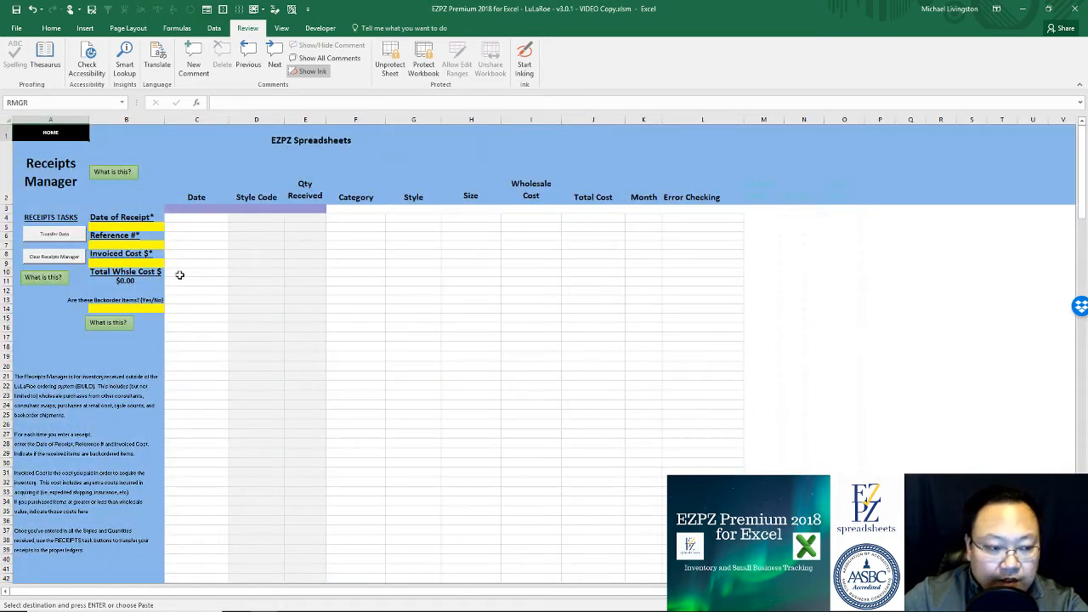
pyautogui.click(793, 207)
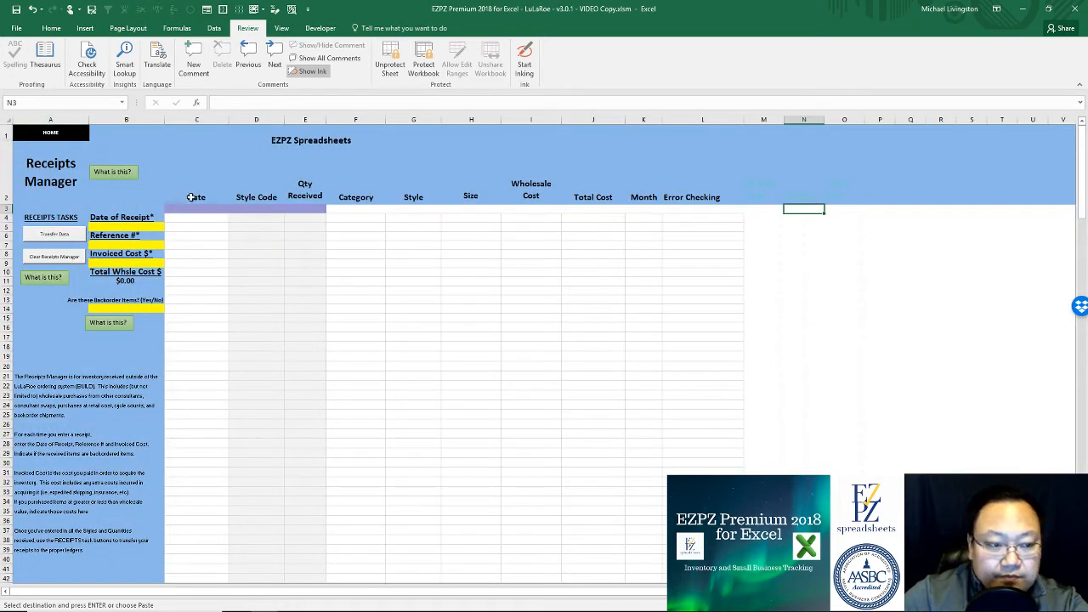
pyautogui.click(56, 132)
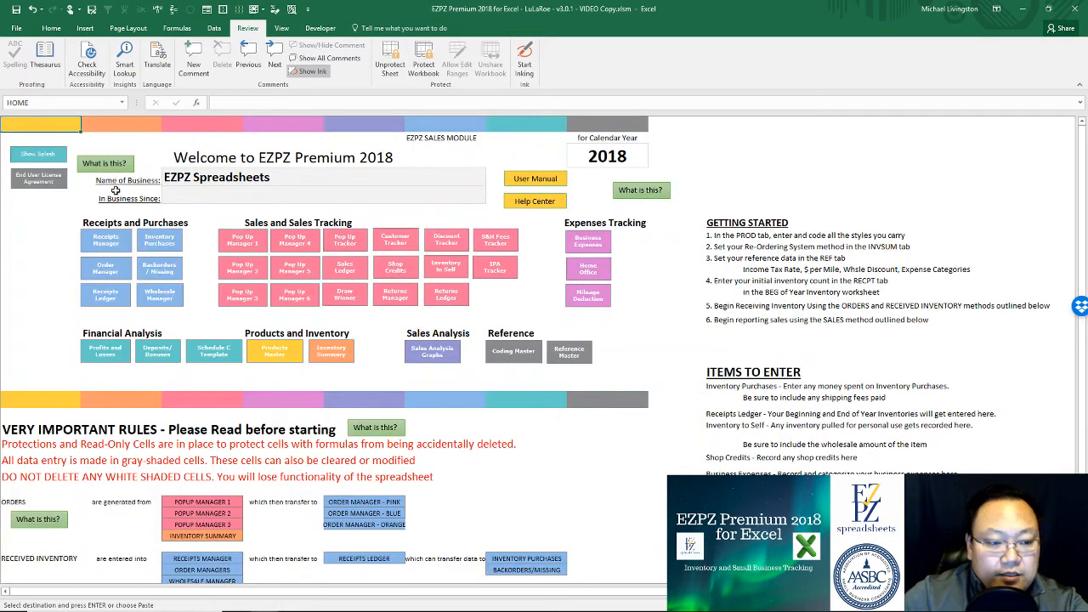
# Step: Inspect the M2 quantity total and the beginning and end-of-year inventory columns on the Inventory & Receipts Tracking sheet
pyautogui.click(218, 281)
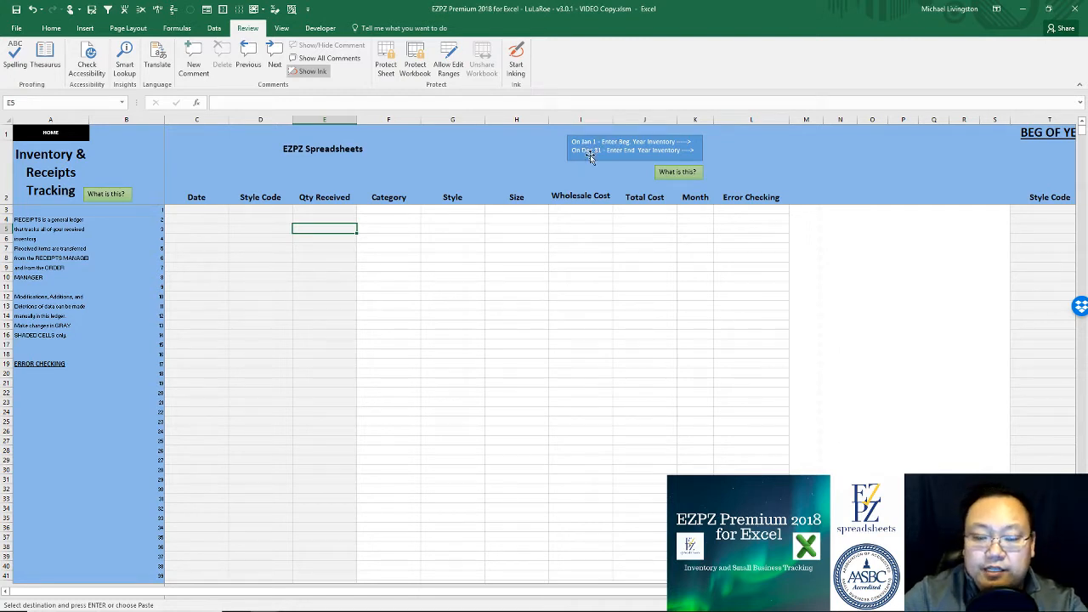
pyautogui.click(793, 143)
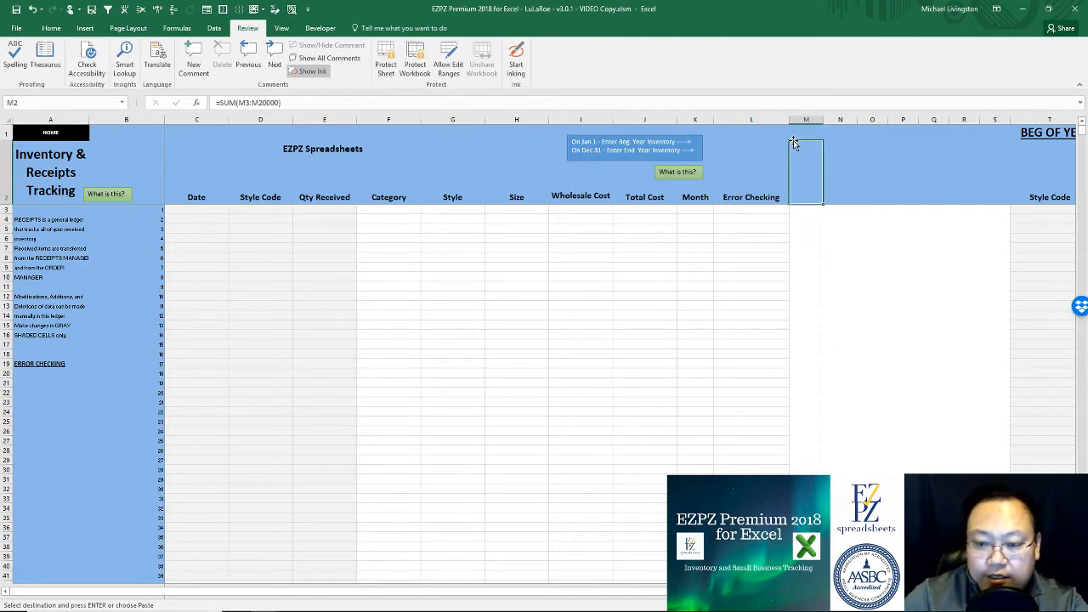
pyautogui.click(937, 143)
pyautogui.press('Right')
pyautogui.press('Right')
pyautogui.press('Right')
pyautogui.press('Right')
pyautogui.press('Right')
pyautogui.press('Right')
pyautogui.press('Right')
pyautogui.press('Right')
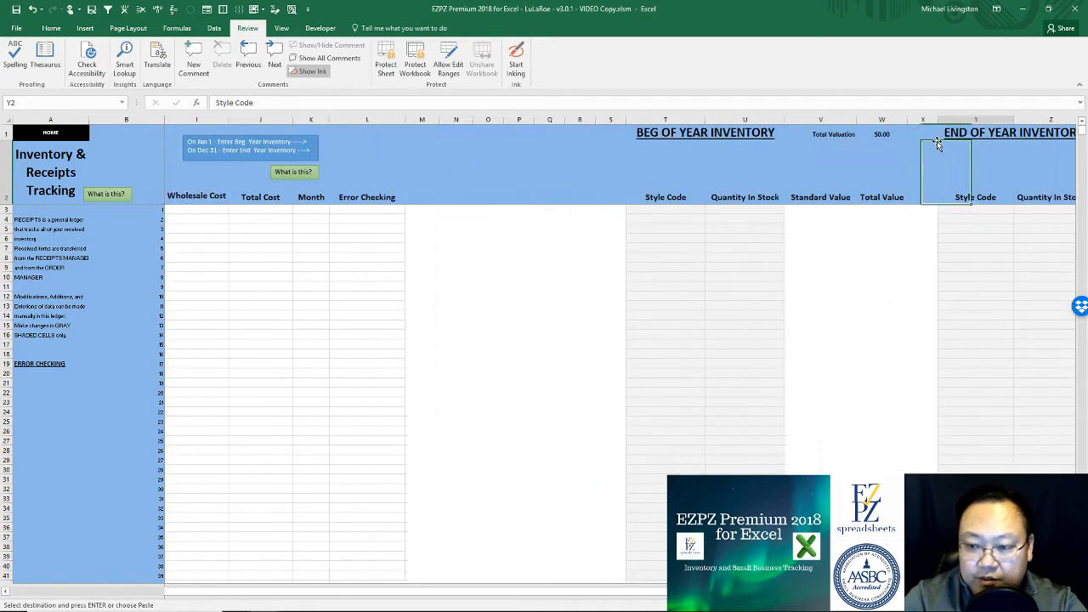
pyautogui.press('Right')
pyautogui.press('Right')
pyautogui.press('Right')
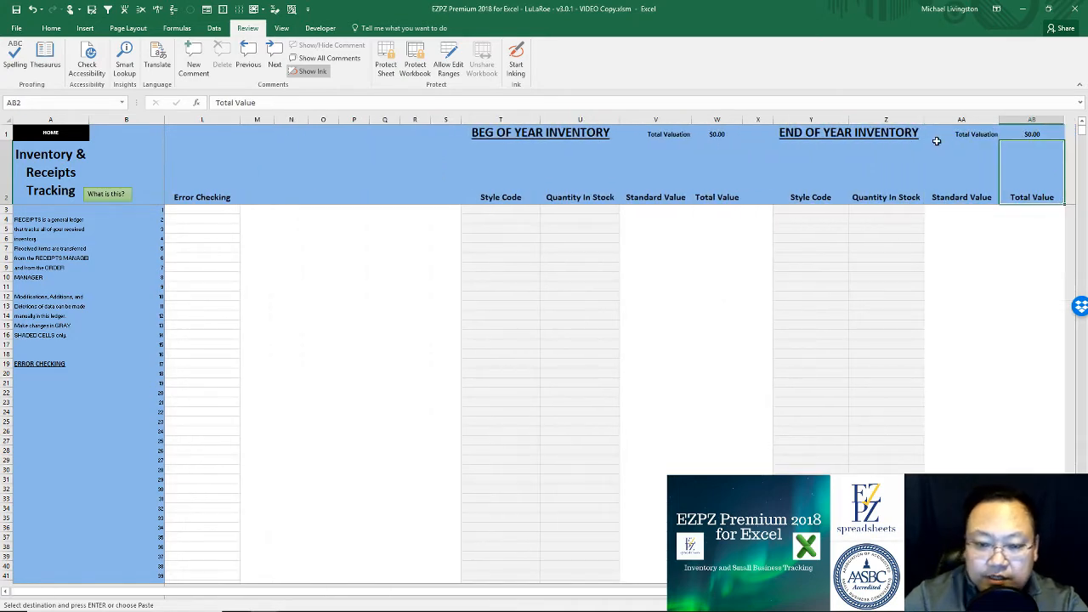
pyautogui.click(533, 211)
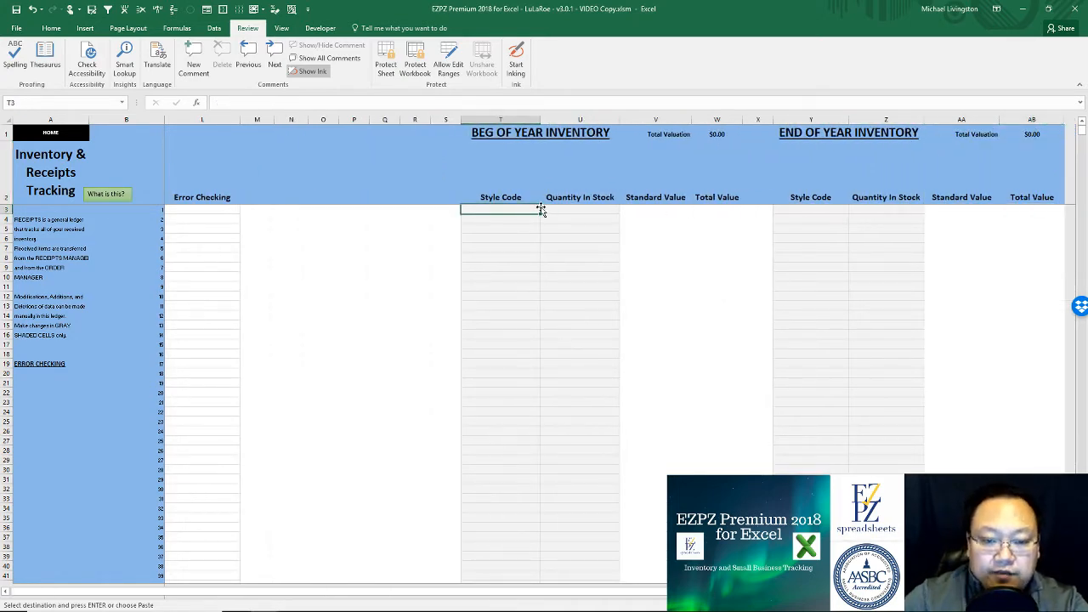
pyautogui.click(382, 182)
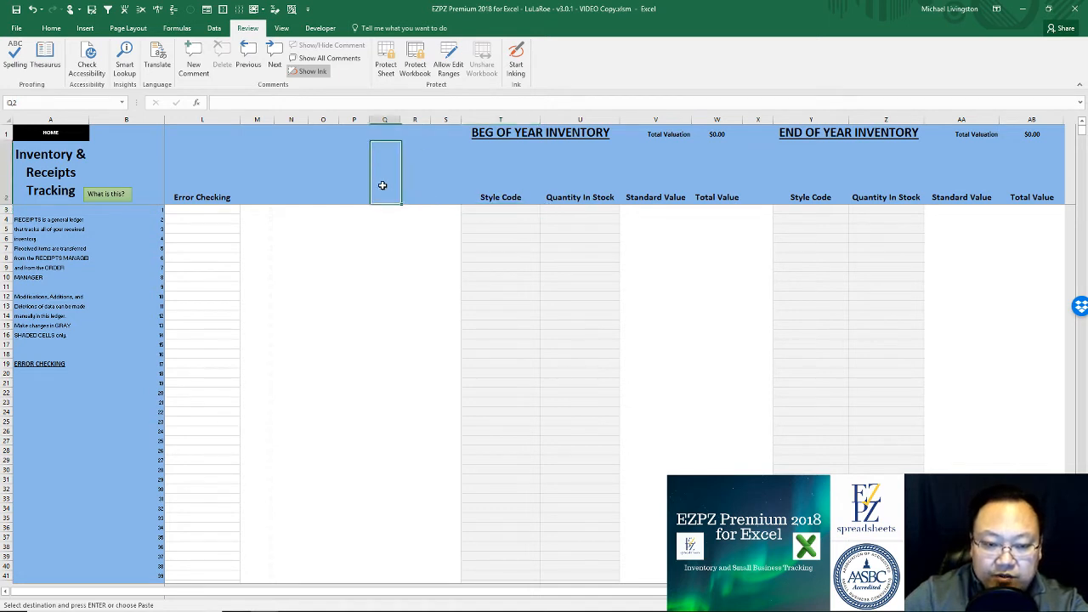
pyautogui.click(822, 215)
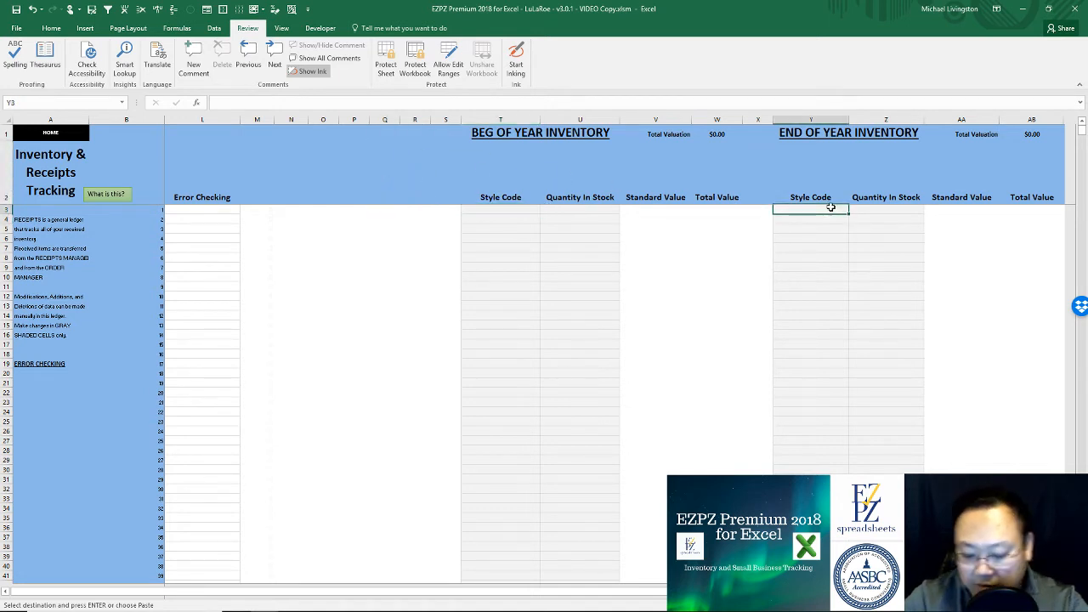
pyautogui.press('Left')
pyautogui.press('Left')
pyautogui.press('Left')
pyautogui.press('Left')
pyautogui.press('Left')
pyautogui.press('Left')
pyautogui.press('Left')
pyautogui.press('Left')
pyautogui.press('Left')
pyautogui.press('Left')
pyautogui.press('Left')
pyautogui.press('Left')
pyautogui.press('Left')
pyautogui.press('Left')
pyautogui.press('Left')
pyautogui.press('Left')
pyautogui.press('Left')
pyautogui.press('Left')
pyautogui.press('Left')
pyautogui.press('Left')
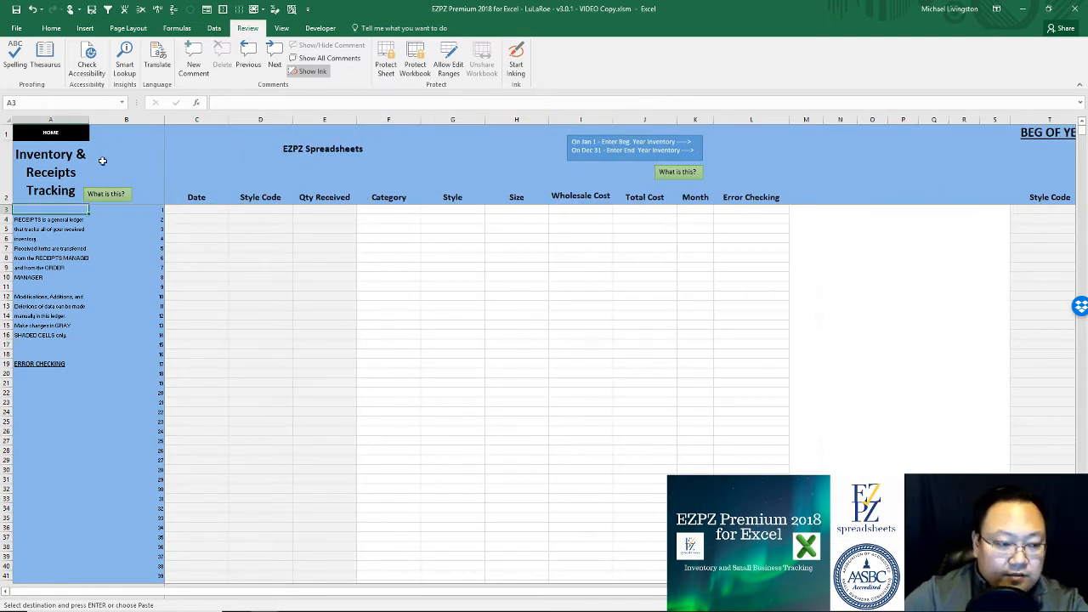
pyautogui.click(75, 146)
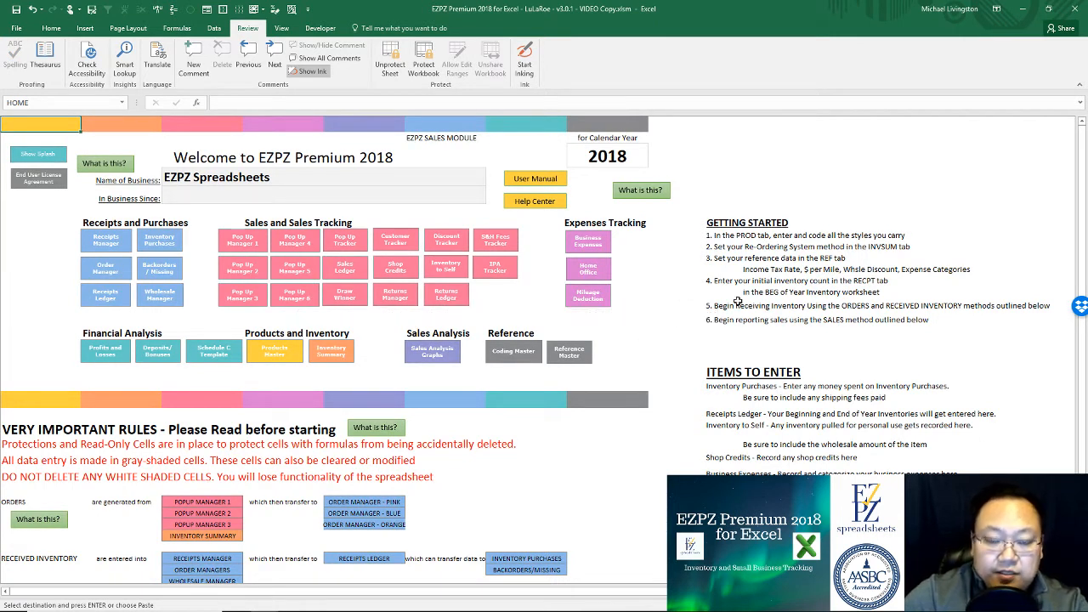
# Step: On Order Manager, date the pink order 01/01/2018 and clear a sample order number
pyautogui.click(117, 272)
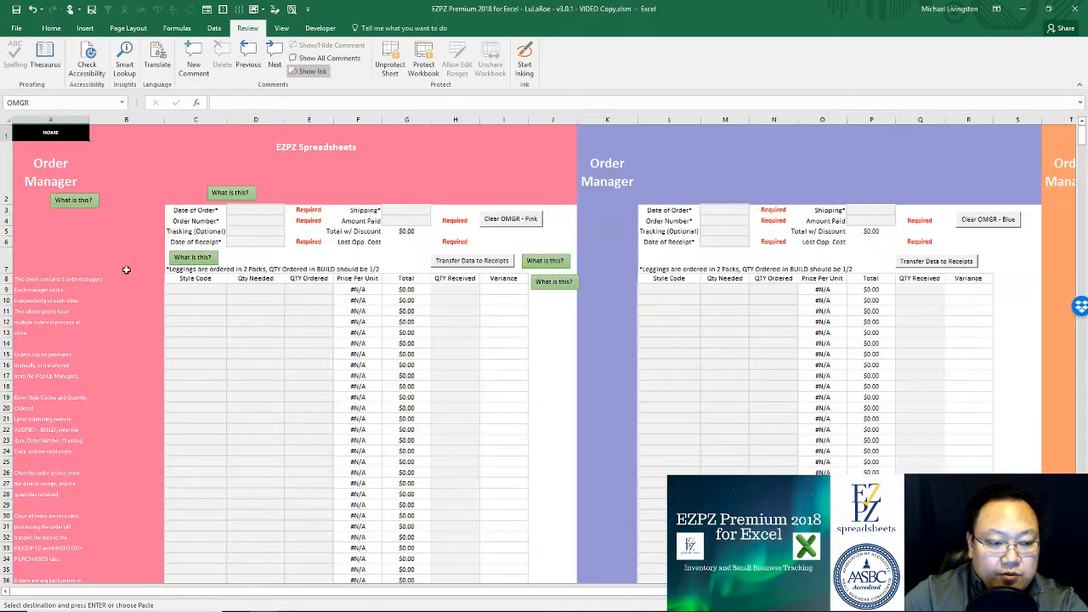
pyautogui.click(259, 213)
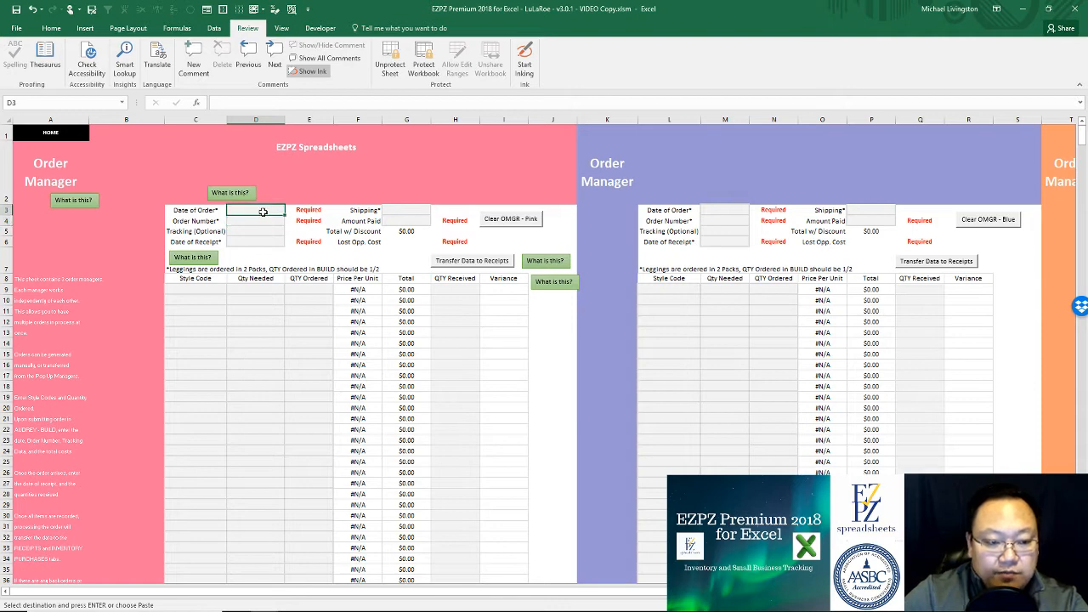
pyautogui.write('01/01/')
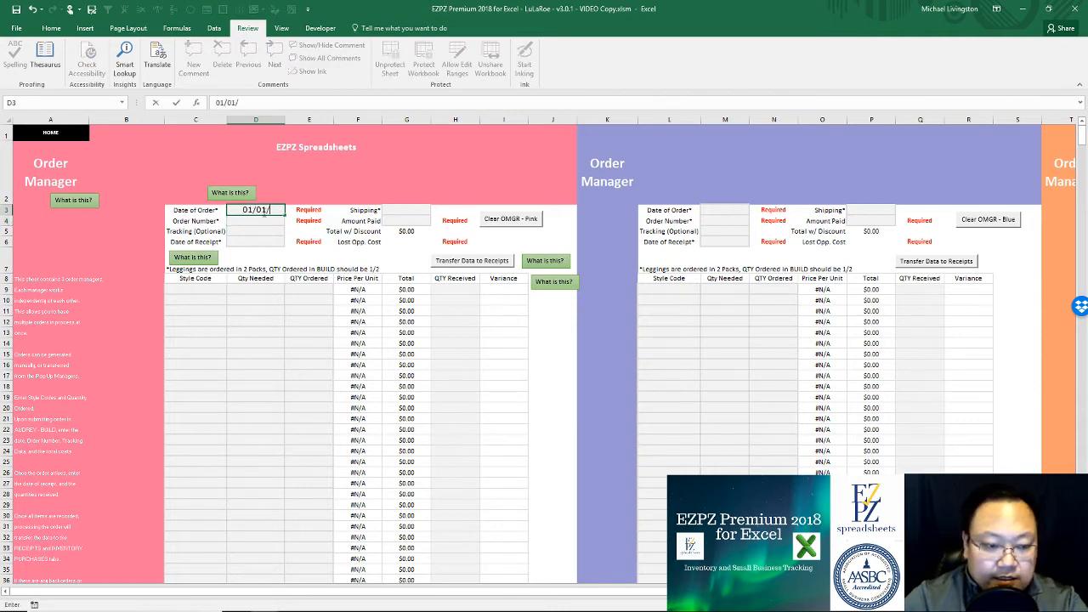
pyautogui.write('2018')
pyautogui.press('Return')
pyautogui.write('123')
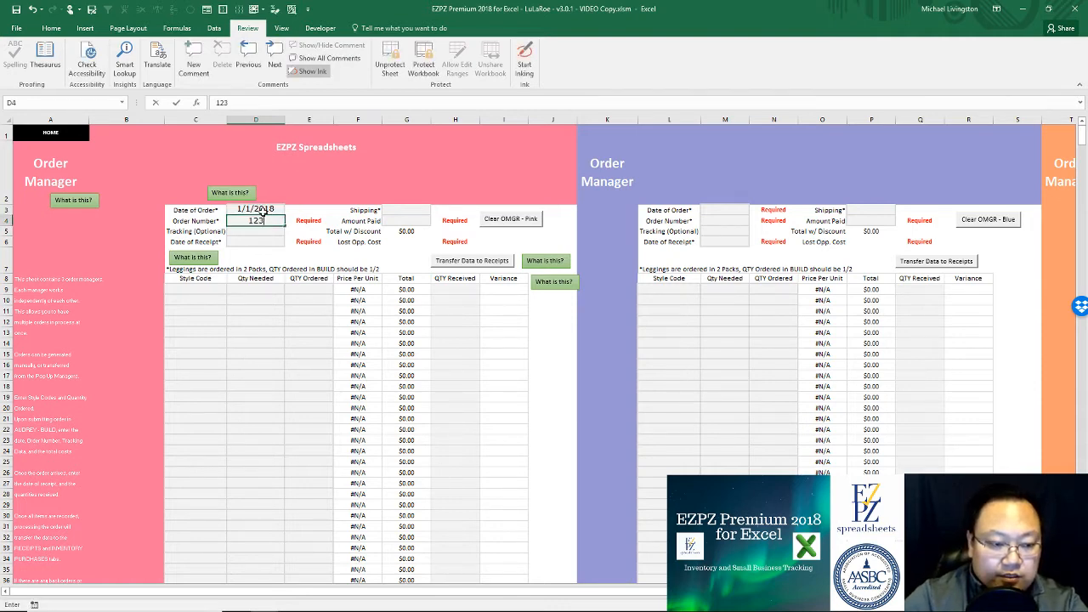
pyautogui.write('456789')
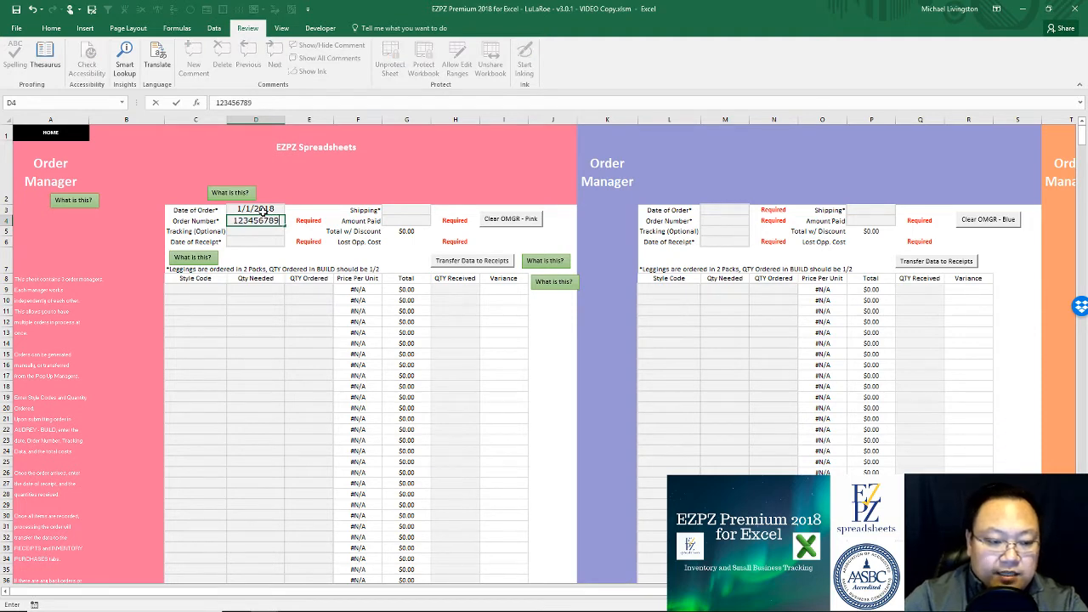
pyautogui.press('Return')
pyautogui.press('Up')
pyautogui.press('Delete')
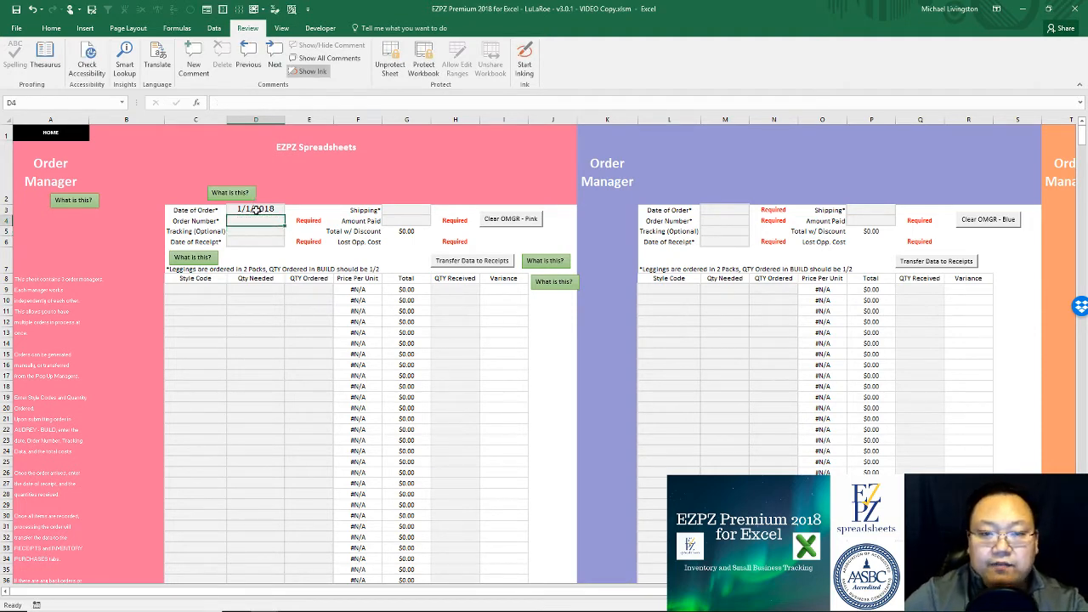
# Step: Enter style code IRMM on the order's first line
pyautogui.click(255, 233)
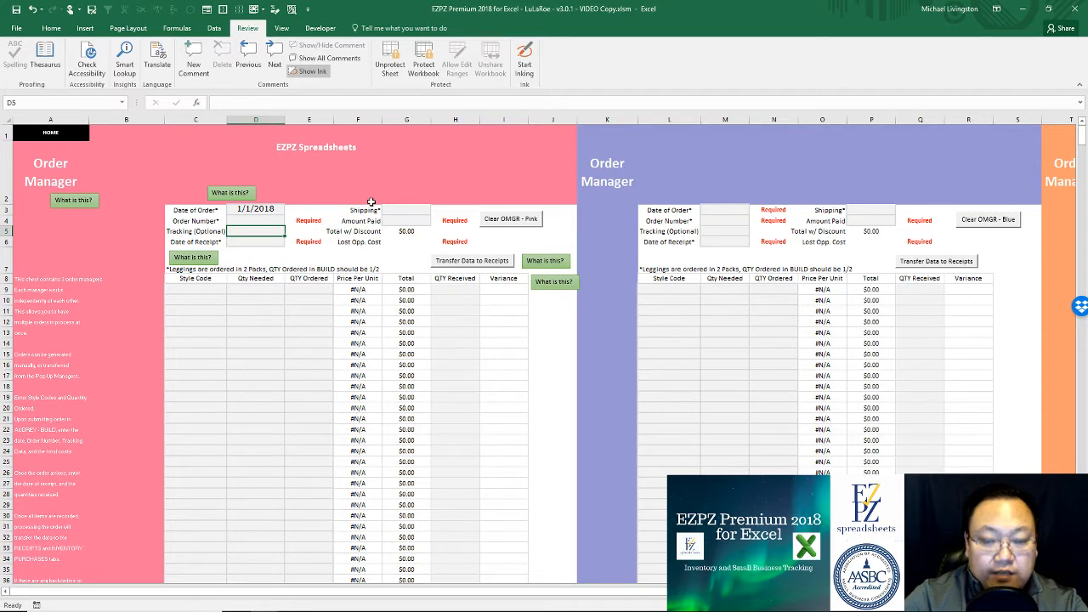
pyautogui.press('Down')
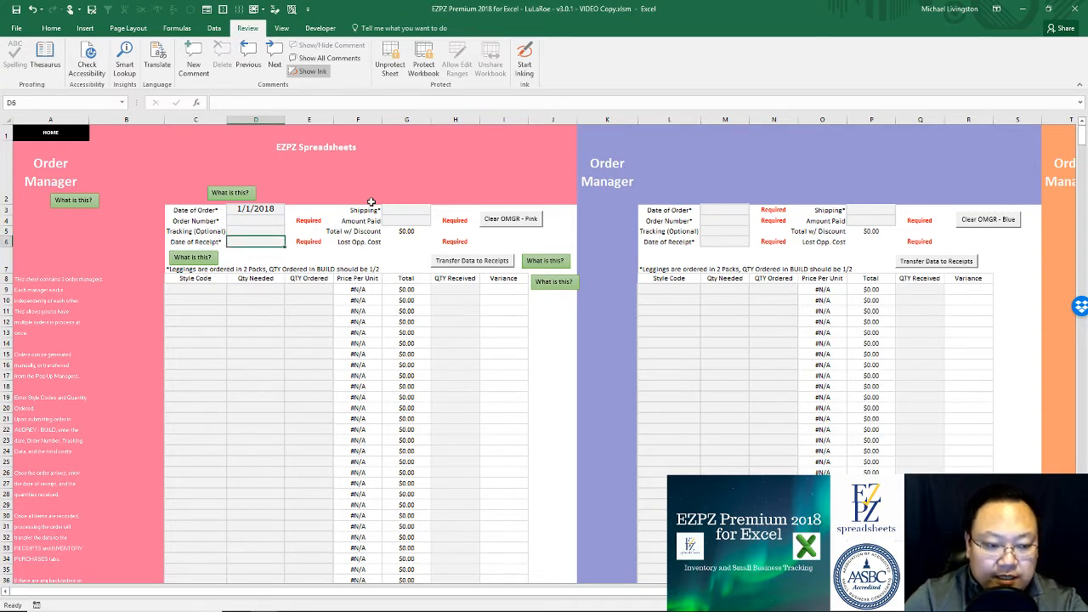
pyautogui.press('Down')
pyautogui.press('Down')
pyautogui.press('Down')
pyautogui.press('Left')
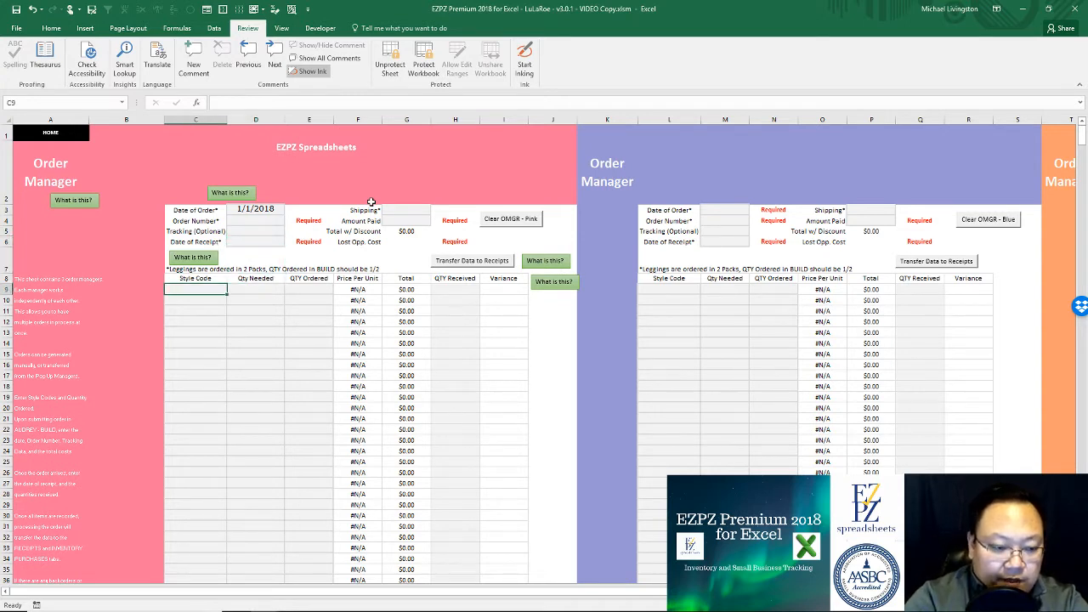
pyautogui.write('IRMM')
pyautogui.press('Return')
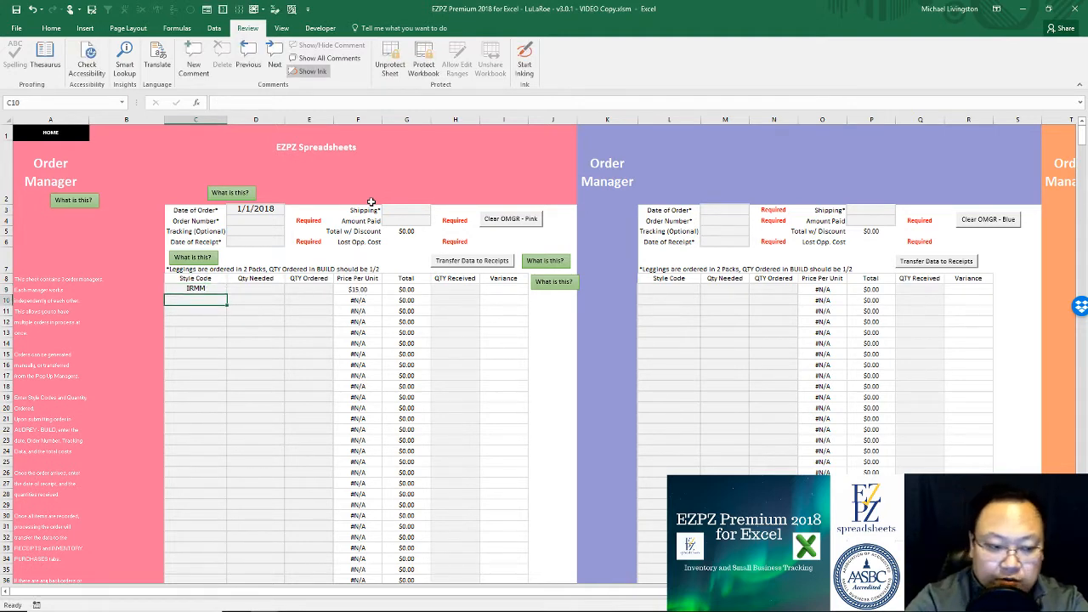
# Step: Add style codes SARS and PATXL and set the quantities needed to 10
pyautogui.write('SARS')
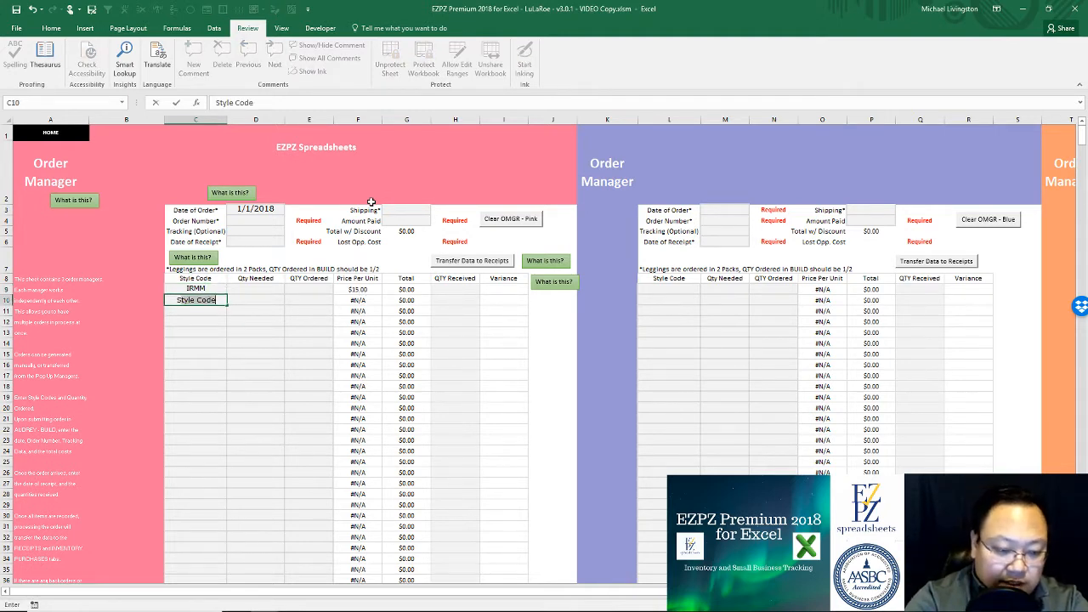
pyautogui.press('Return')
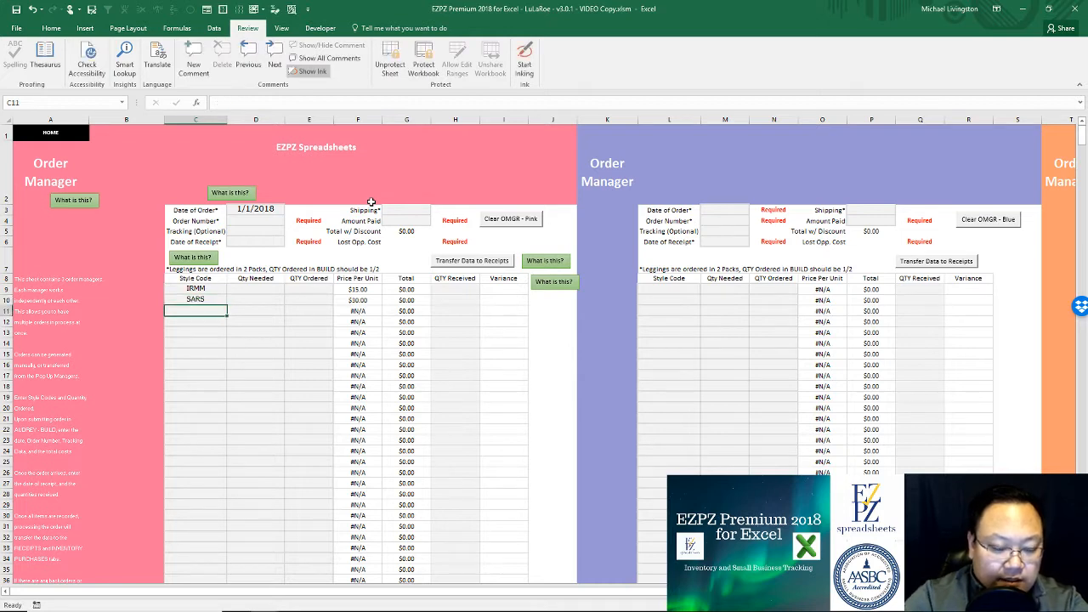
pyautogui.write('PAT')
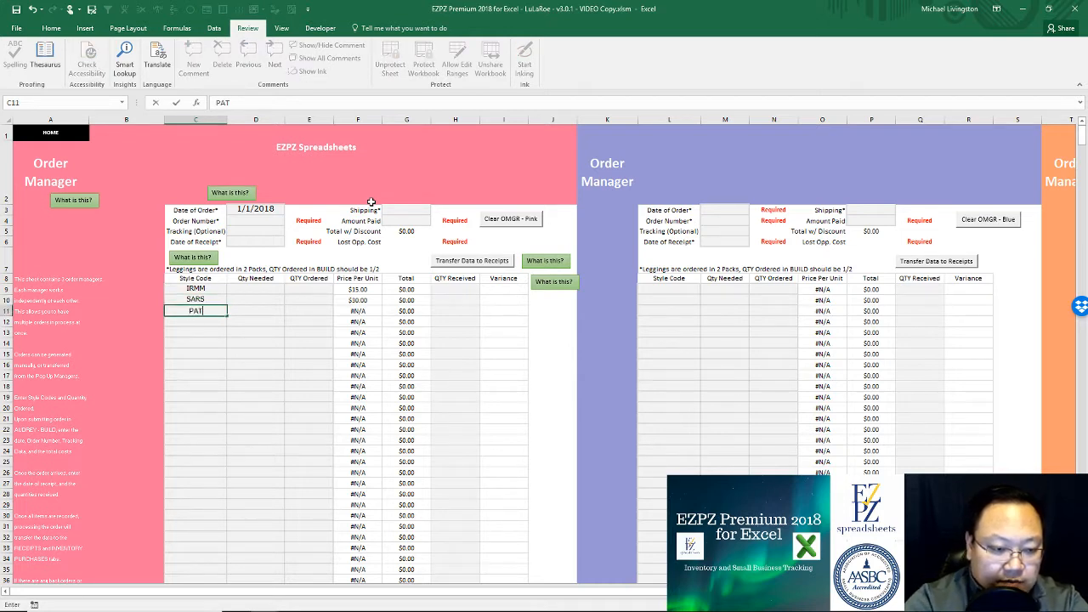
pyautogui.write('XL')
pyautogui.press('Return')
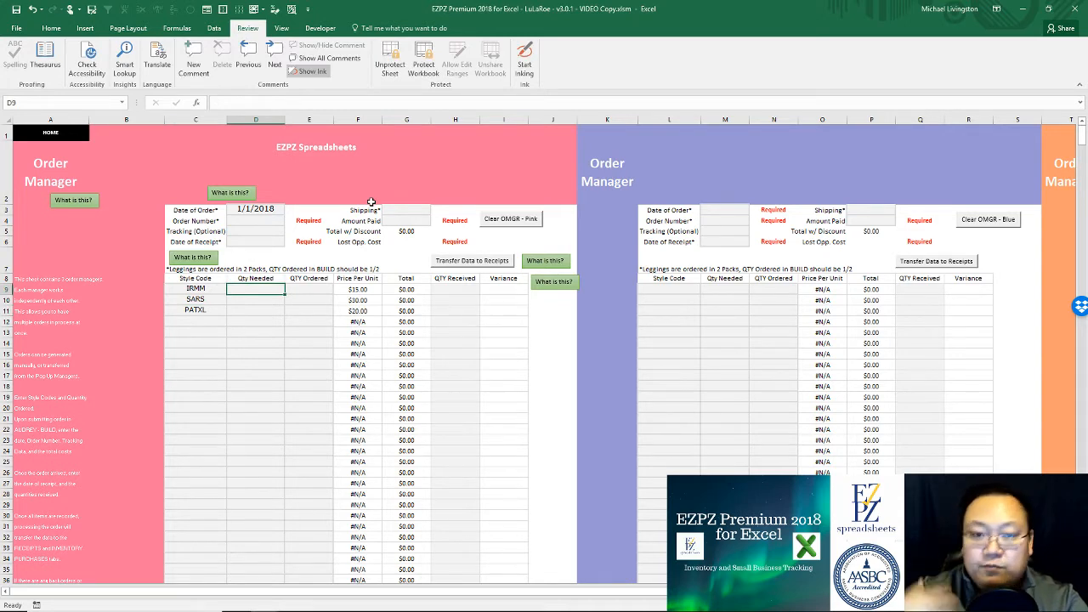
pyautogui.write('5')
pyautogui.press('Return')
pyautogui.write('5')
pyautogui.press('Return')
pyautogui.write('5')
pyautogui.press('Return')
pyautogui.press('Up')
pyautogui.press('Up')
pyautogui.press('Up')
pyautogui.write('10')
pyautogui.press('Return')
pyautogui.write('10')
pyautogui.press('Return')
pyautogui.write('10')
# Step: Enter ordered quantities 10, 10 and 2 for IRMM, SARS and PATXL
pyautogui.press('Return')
pyautogui.click(312, 289)
pyautogui.write('10')
pyautogui.press('Return')
pyautogui.write('10')
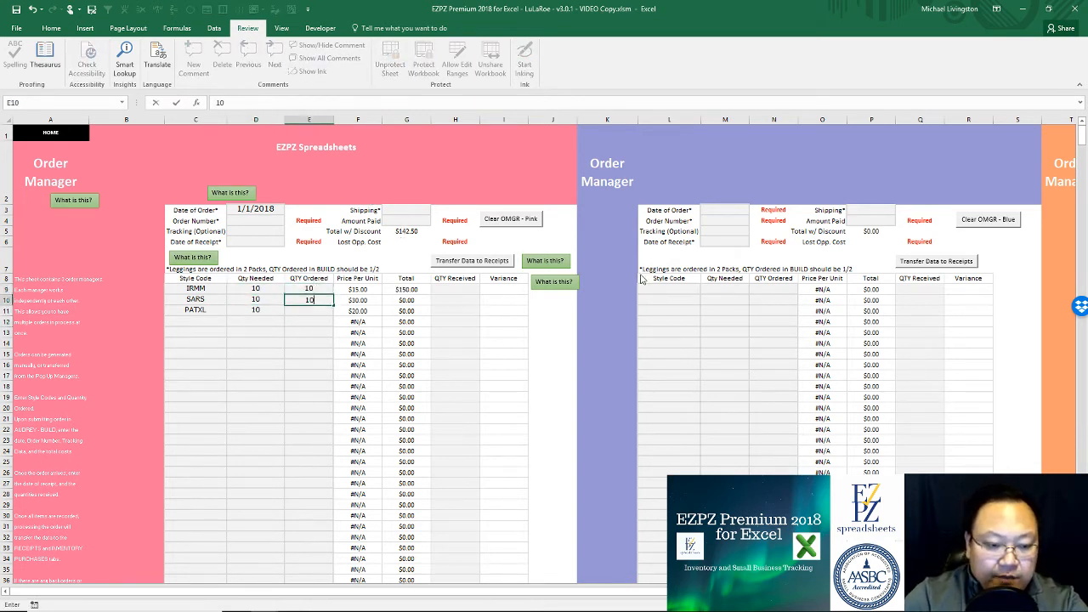
pyautogui.press('Return')
pyautogui.write('10')
pyautogui.press('Return')
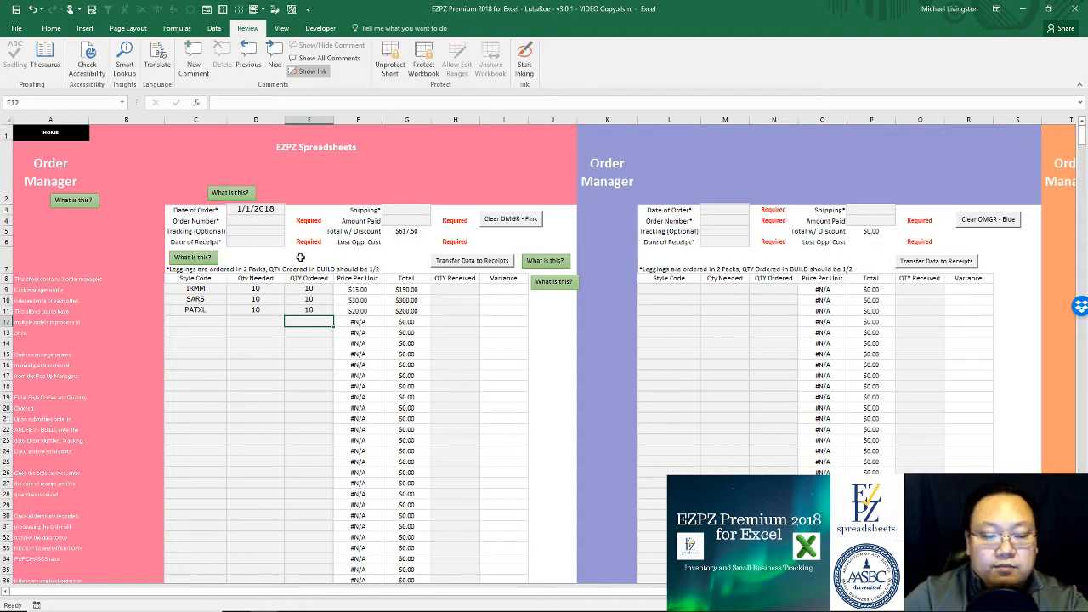
pyautogui.click(294, 289)
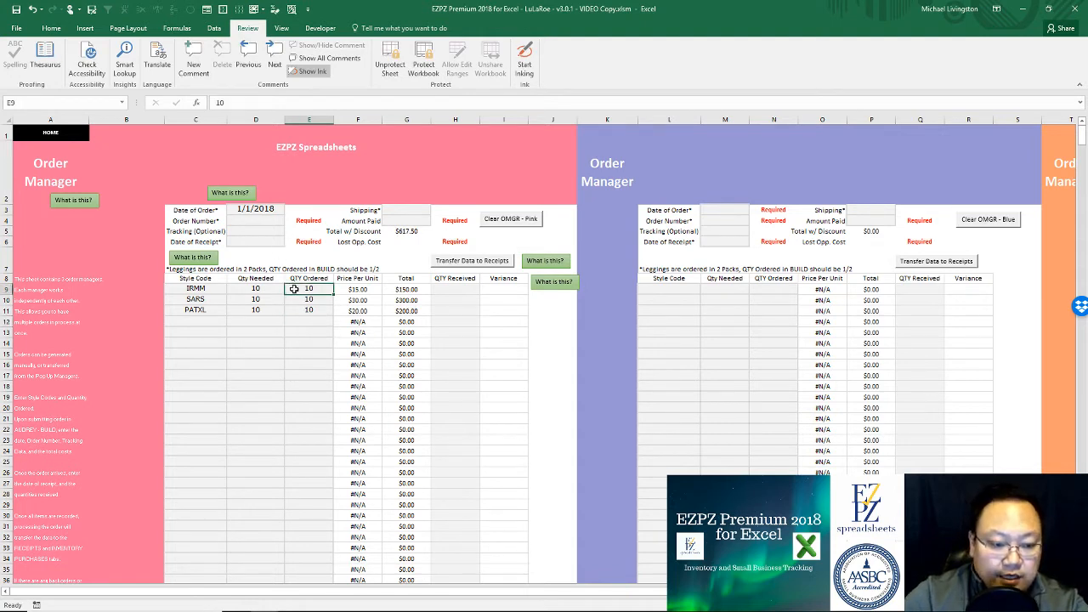
pyautogui.click(308, 309)
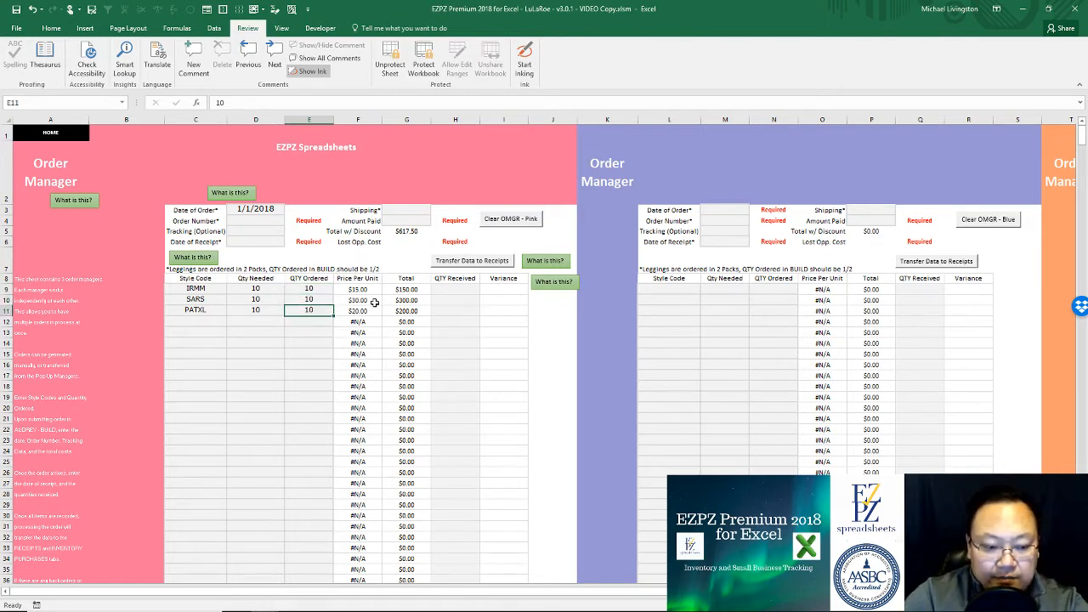
pyautogui.write('1')
pyautogui.press('BackSpace')
pyautogui.write('2')
pyautogui.press('Return')
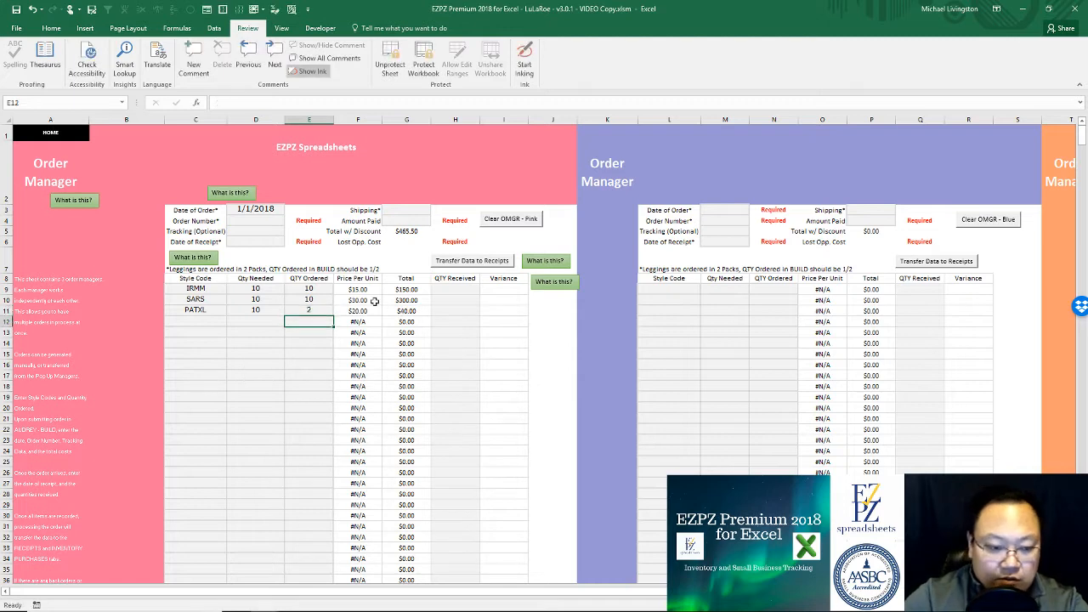
# Step: Add LEGOS with 16 needed and 16 ordered, bringing the discounted total to $625.10
pyautogui.click(221, 321)
pyautogui.write('LEGOS')
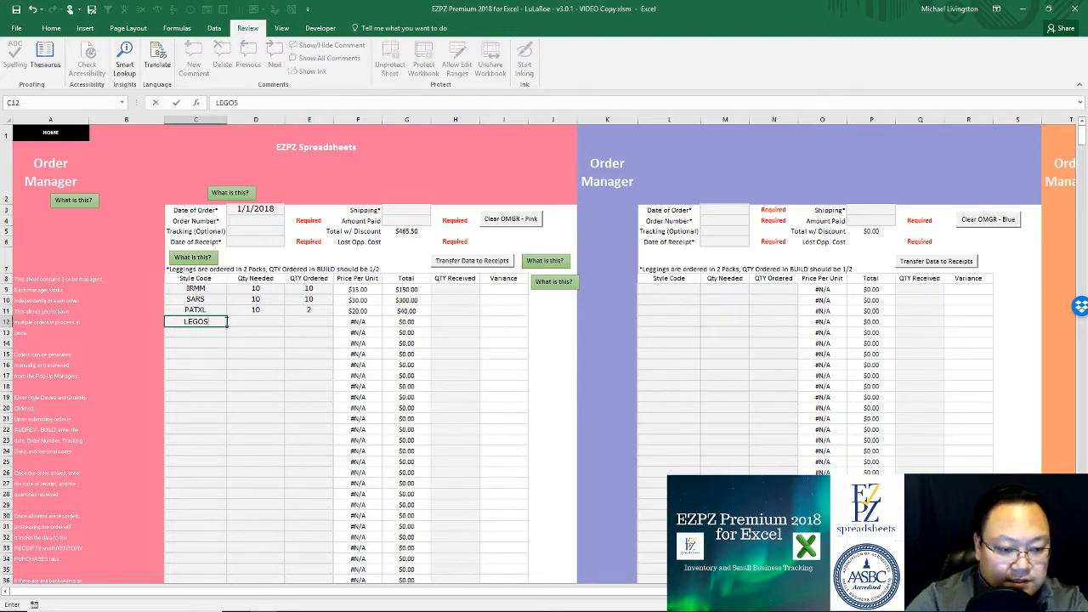
pyautogui.press('Tab')
pyautogui.write('8')
pyautogui.press('Return')
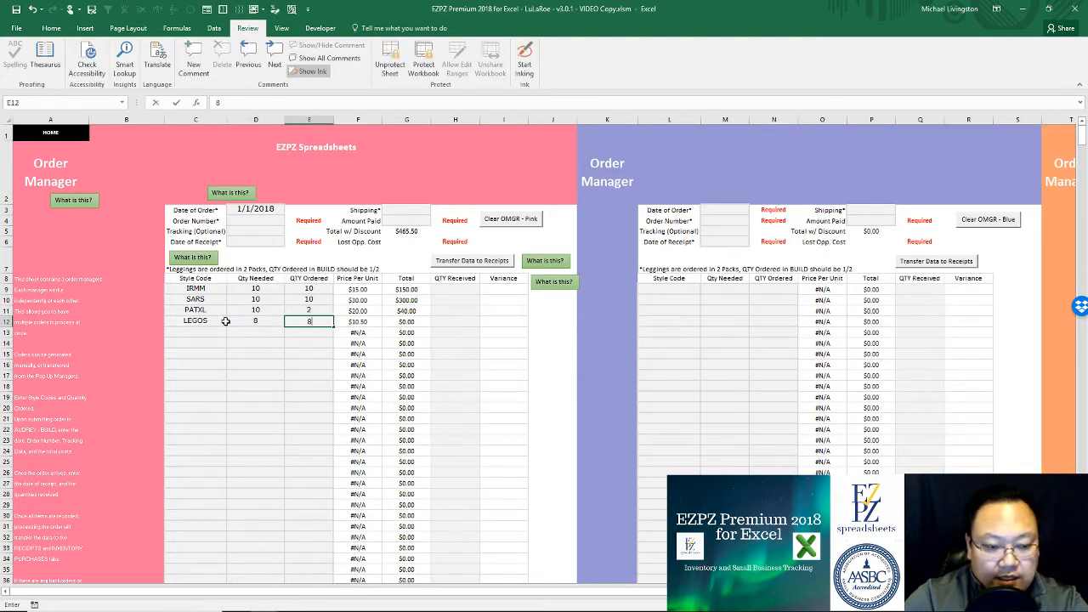
pyautogui.click(313, 320)
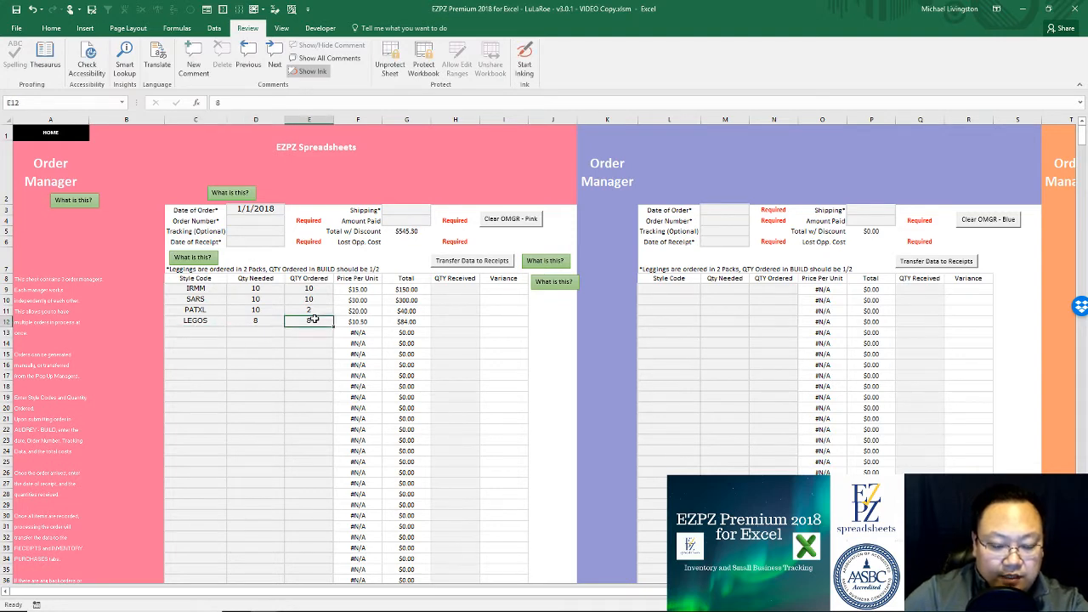
pyautogui.write('16')
pyautogui.press('Return')
pyautogui.press('Return')
pyautogui.click(322, 320)
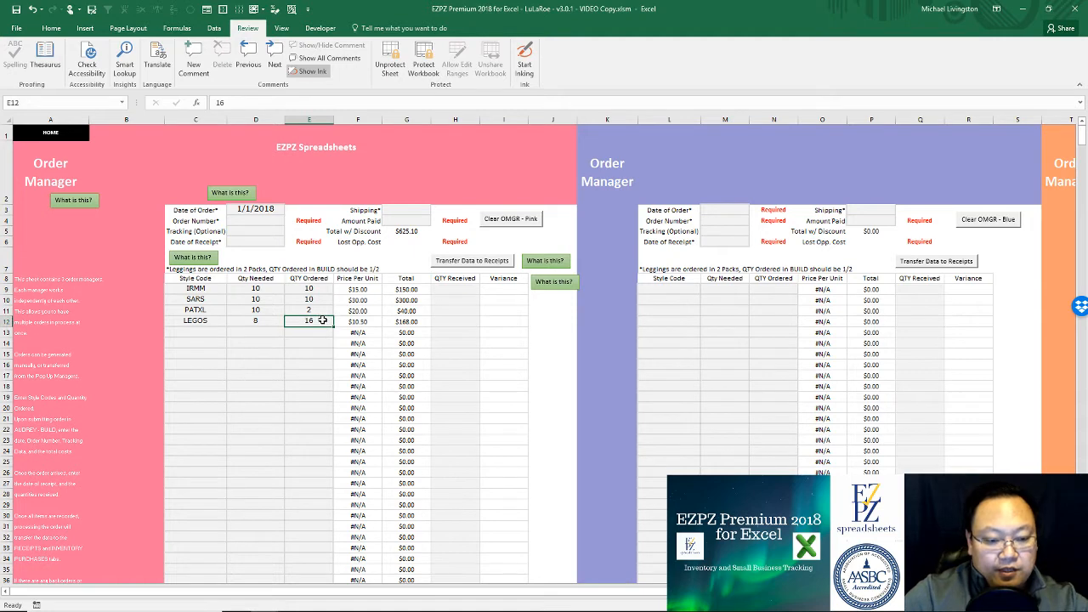
pyautogui.click(260, 321)
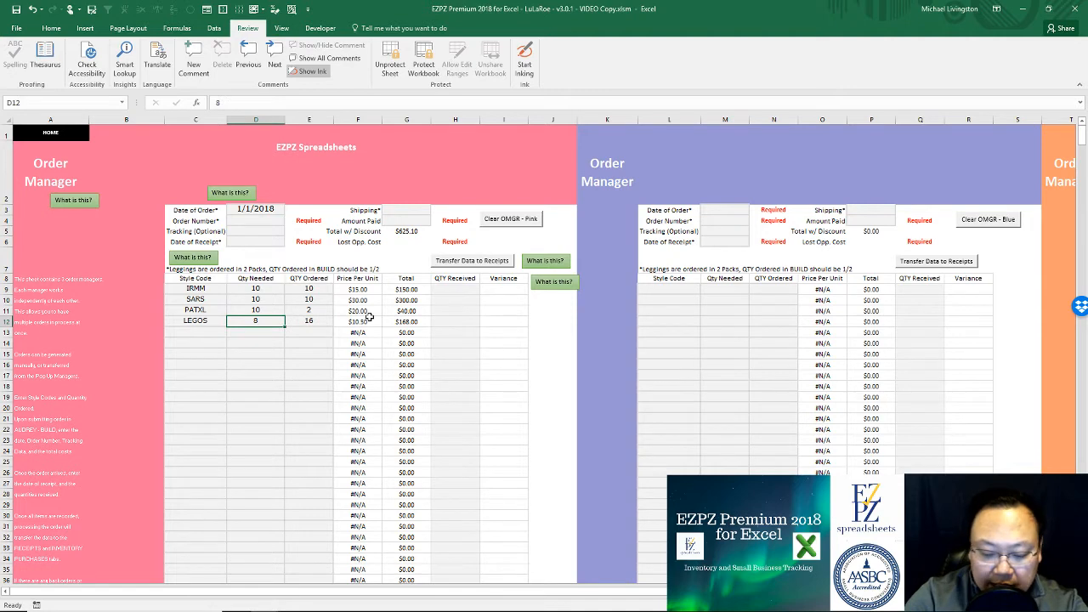
pyautogui.write('16')
pyautogui.click(328, 320)
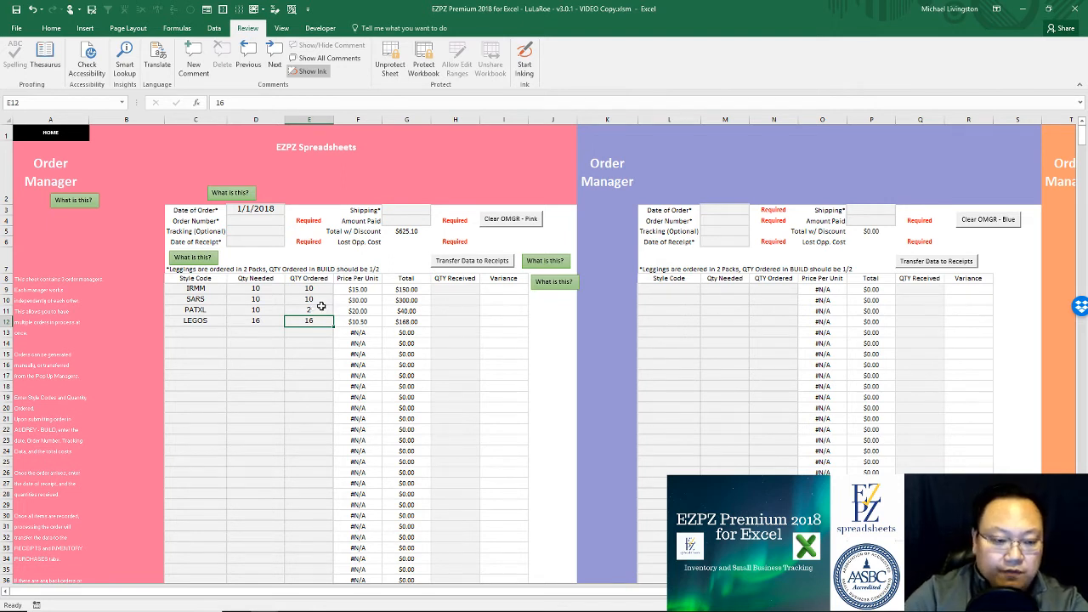
pyautogui.click(257, 221)
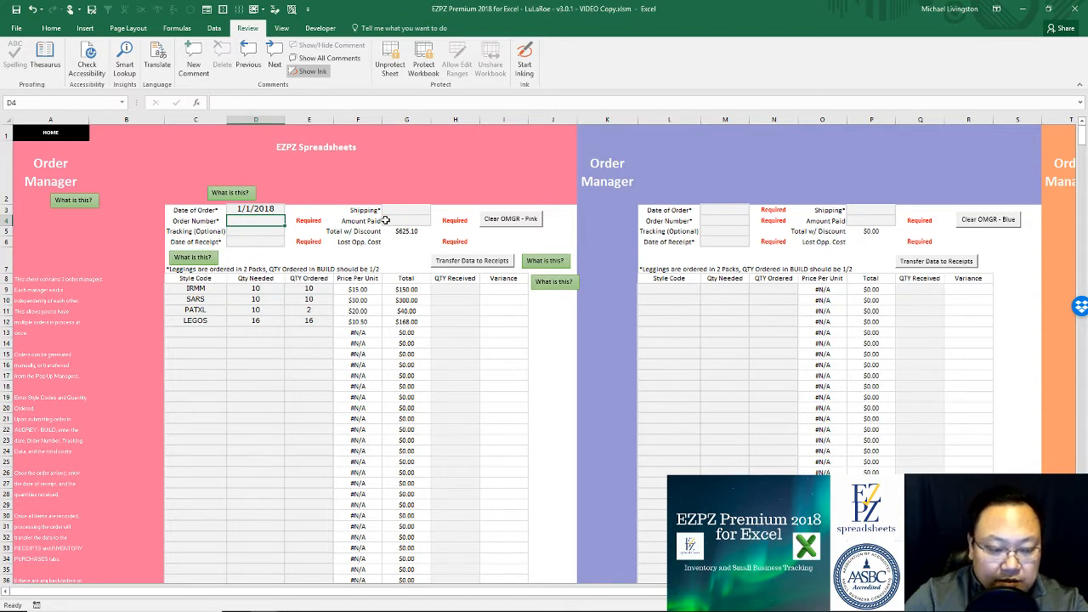
# Step: Enter the order number and a receipt date of 01/08/2018
pyautogui.write('1234567')
pyautogui.press('Return')
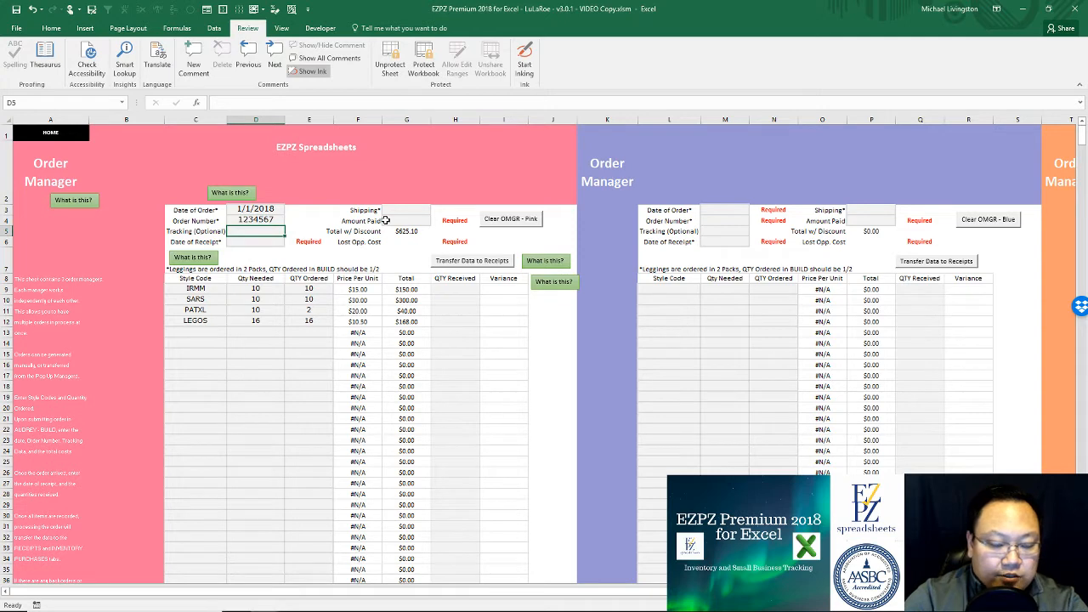
pyautogui.press('Return')
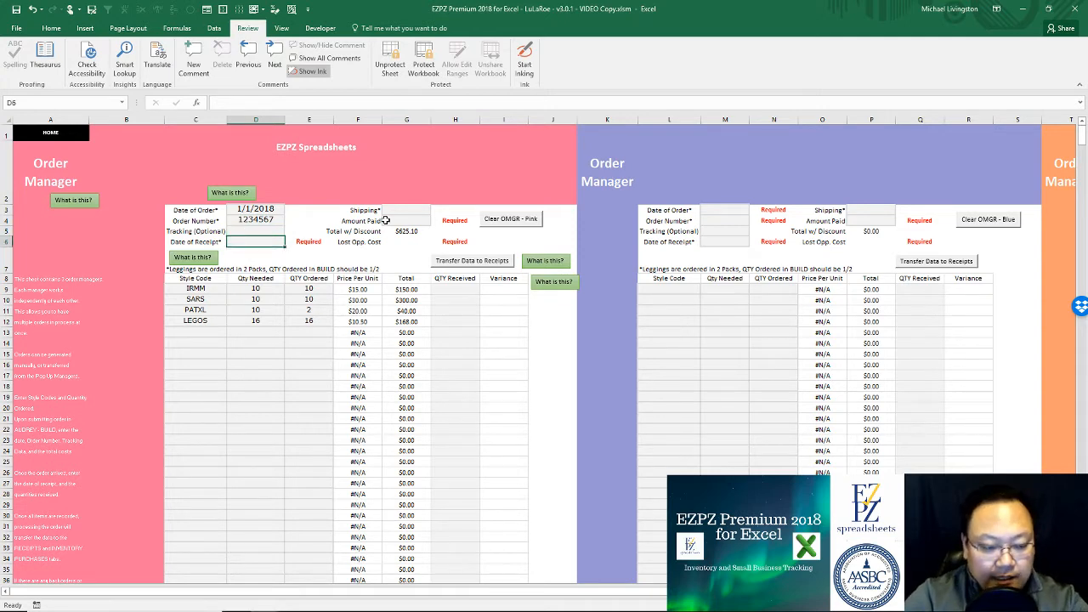
pyautogui.write('01/')
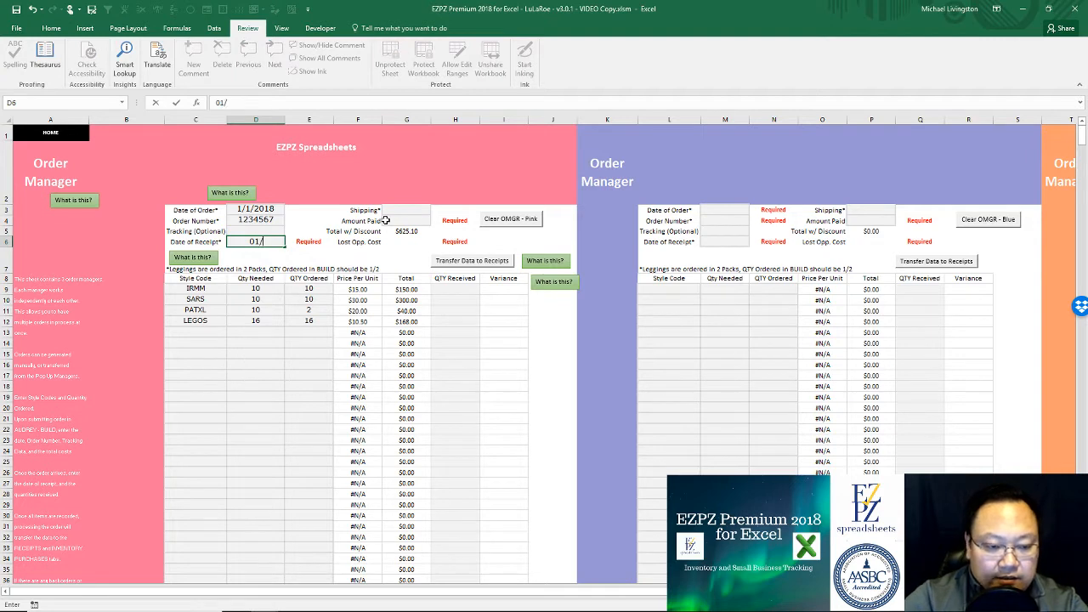
pyautogui.write('08/')
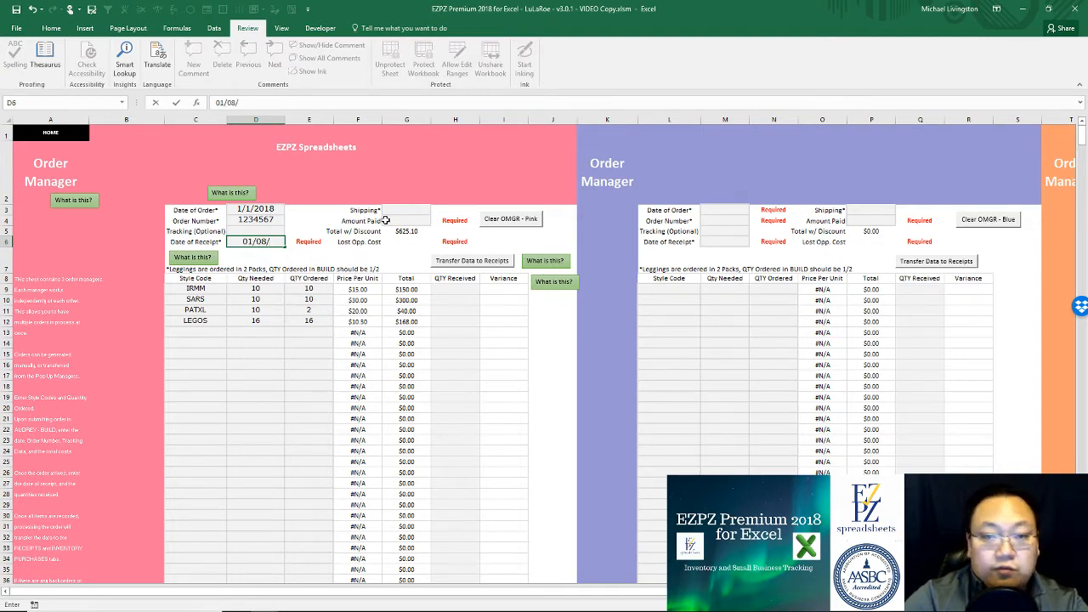
pyautogui.write('2018')
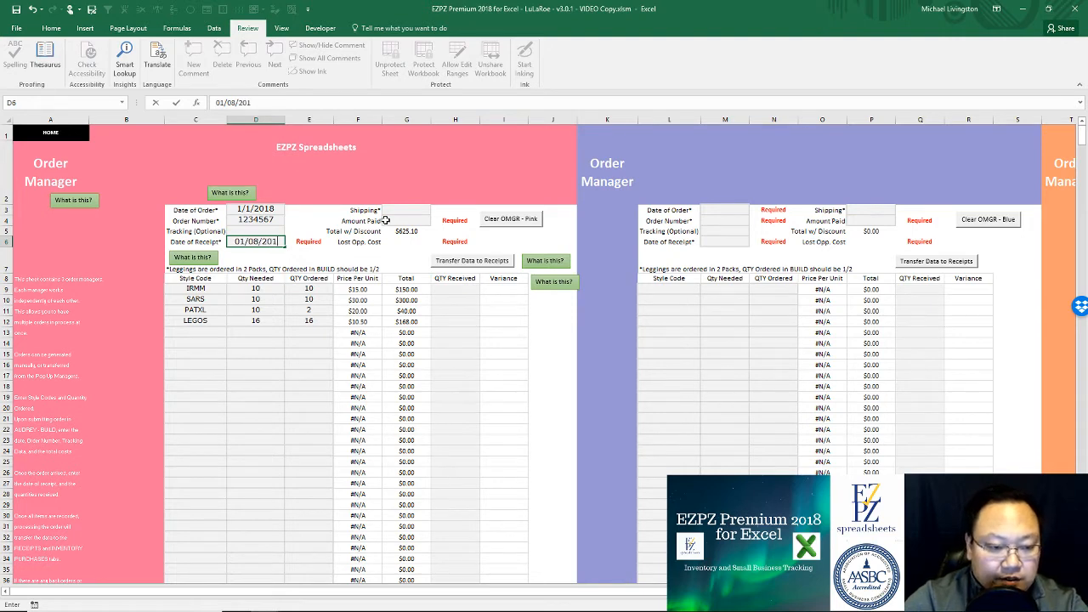
pyautogui.press('Return')
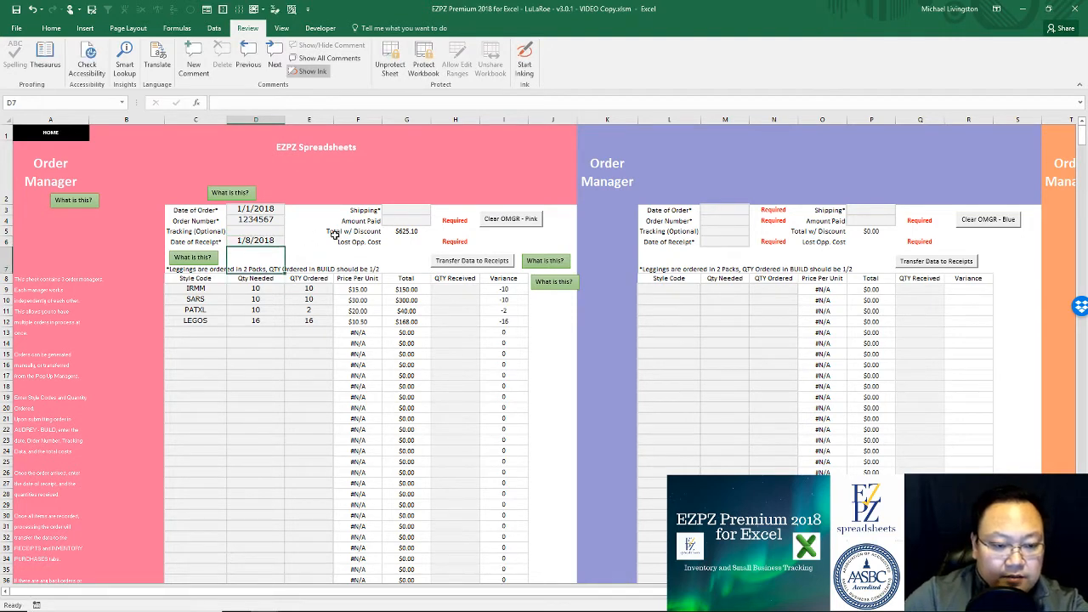
# Step: Enter $40 shipping in G3 and $665.10 amount paid in G4
pyautogui.click(400, 211)
pyautogui.write('40')
pyautogui.press('Return')
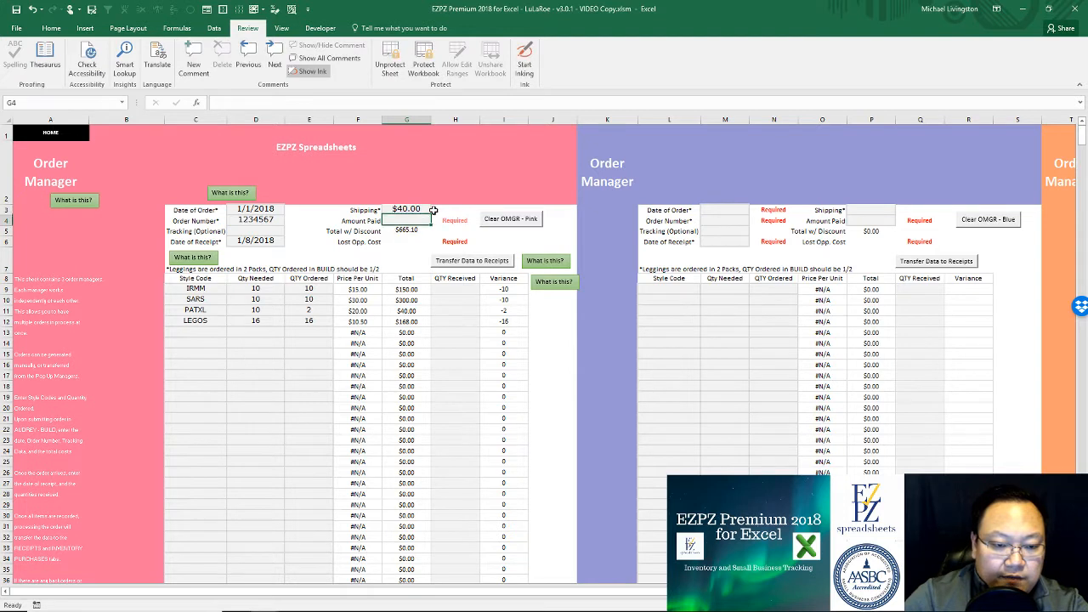
pyautogui.press('Return')
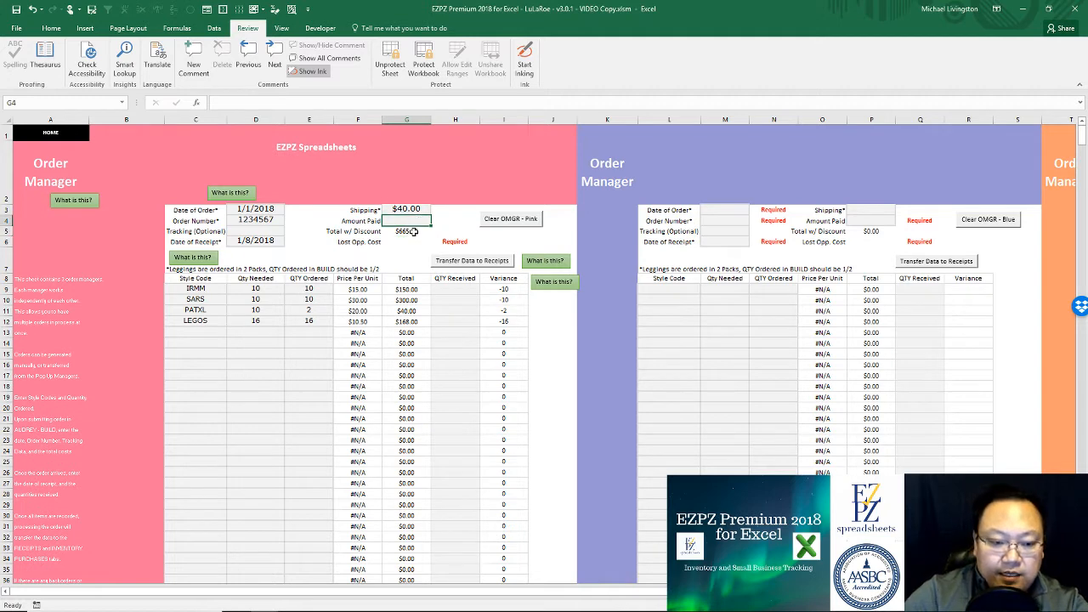
pyautogui.click(411, 219)
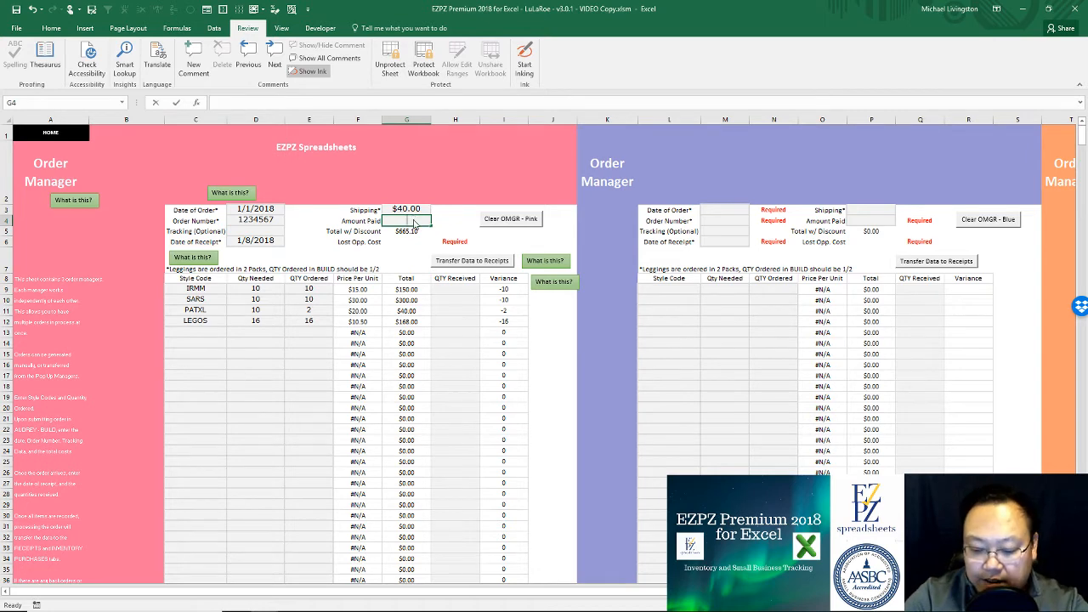
pyautogui.write('6685')
pyautogui.press('BackSpace')
pyautogui.press('BackSpace')
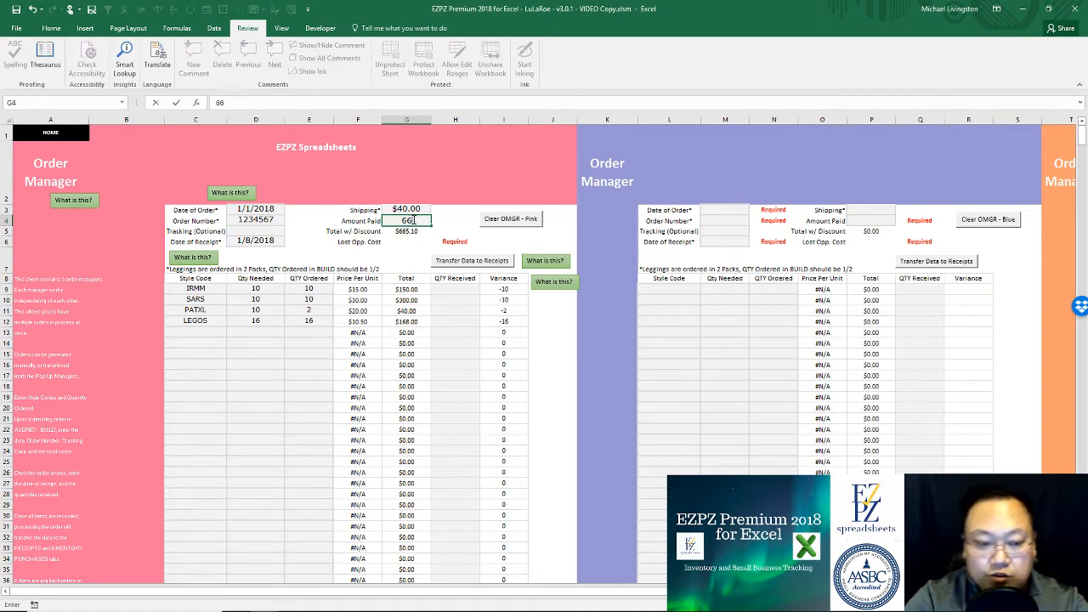
pyautogui.write('5.10')
pyautogui.press('Return')
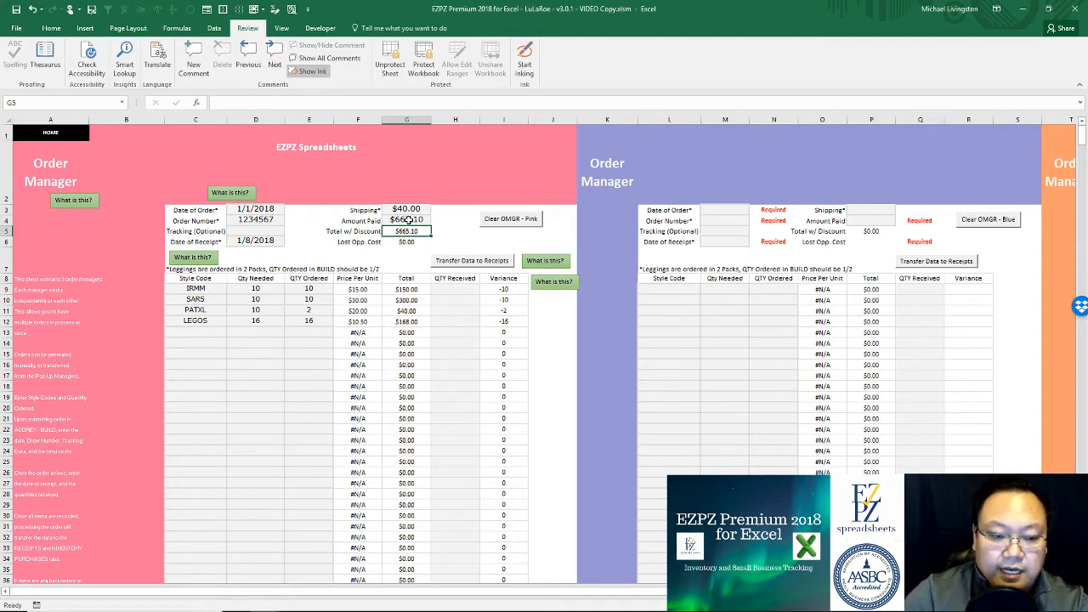
pyautogui.click(411, 242)
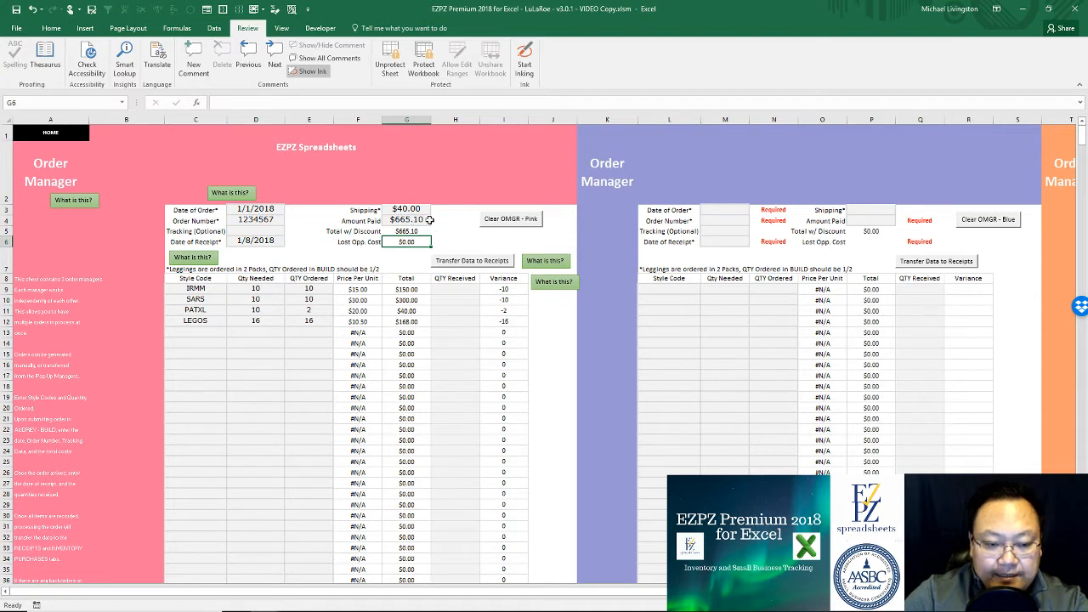
pyautogui.click(462, 278)
pyautogui.click(465, 289)
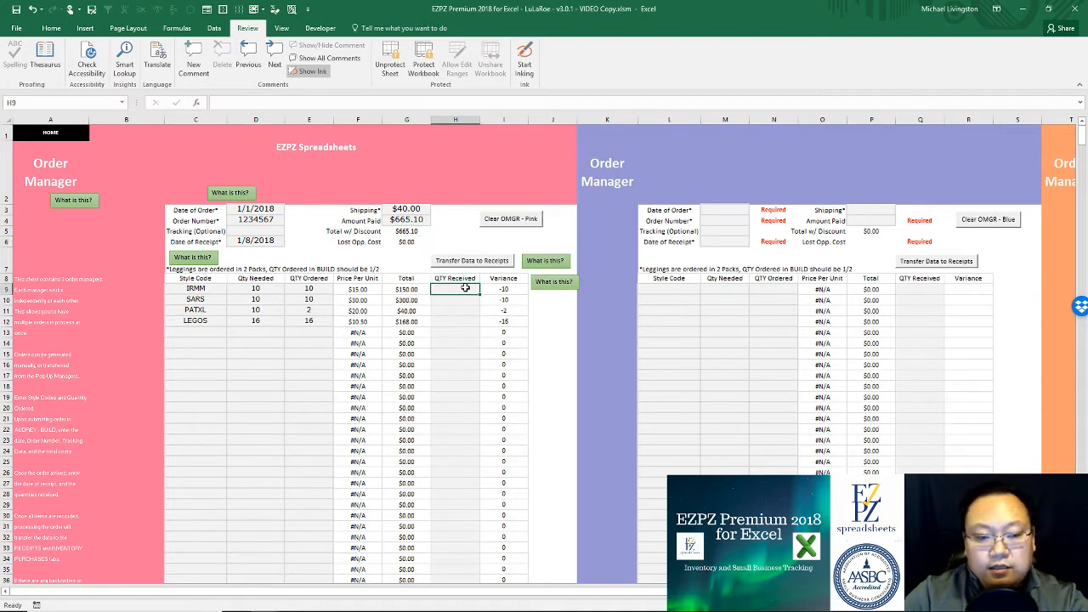
# Step: Enter received quantities 10, 10, 2 and 16 in H9:H12 and read the variance help note
pyautogui.write('10')
pyautogui.press('Return')
pyautogui.write('10')
pyautogui.press('Return')
pyautogui.write('2')
pyautogui.press('Return')
pyautogui.write('16')
pyautogui.press('Return')
pyautogui.click(466, 288)
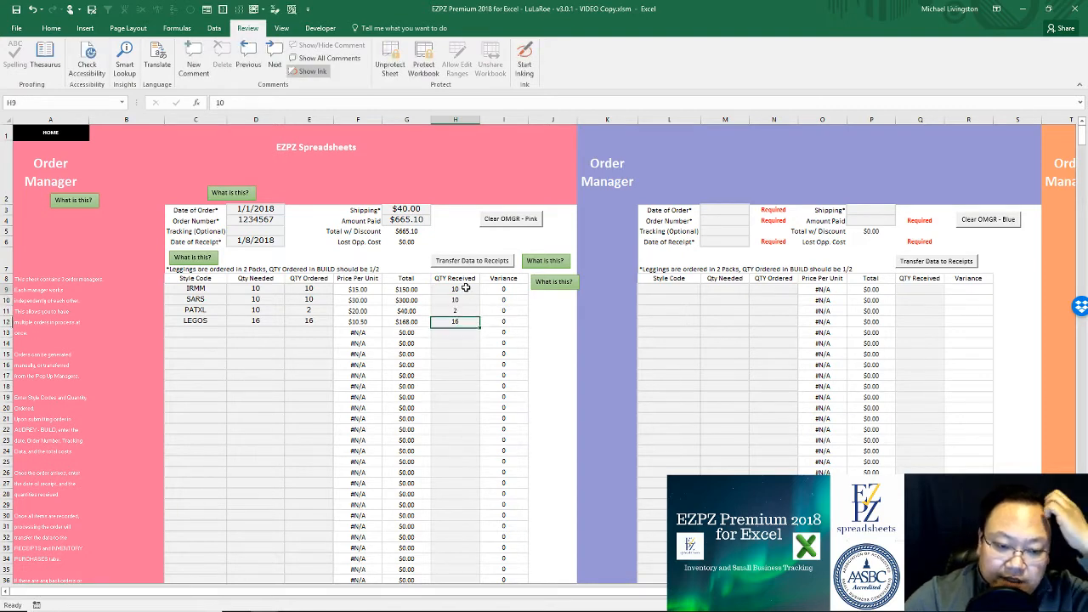
pyautogui.moveTo(466, 288); pyautogui.dragTo(459, 328)
pyautogui.click(475, 291)
pyautogui.moveTo(476, 291); pyautogui.dragTo(459, 323)
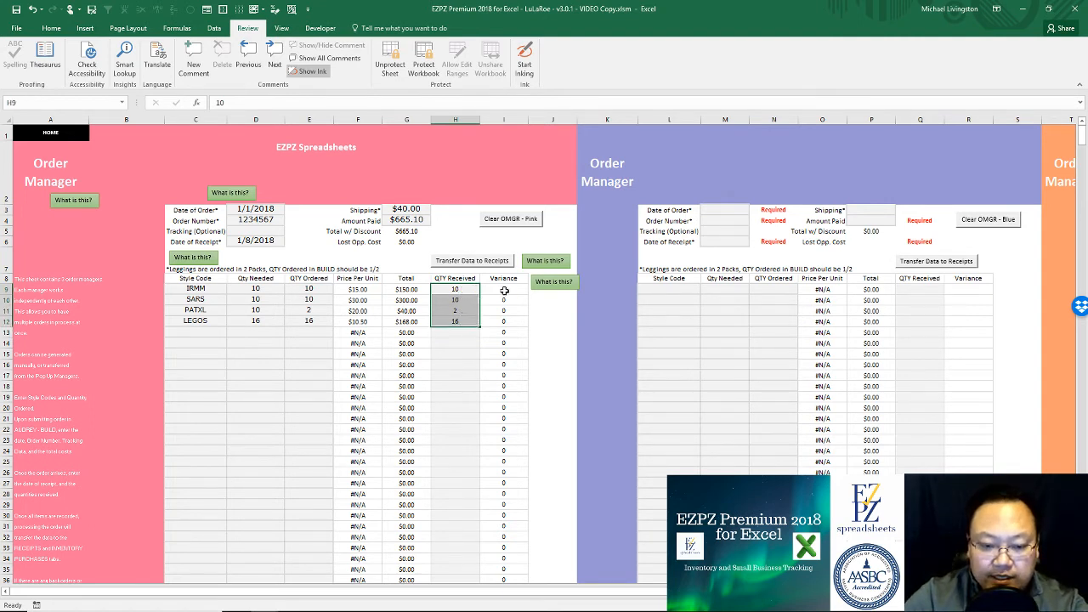
pyautogui.click(562, 286)
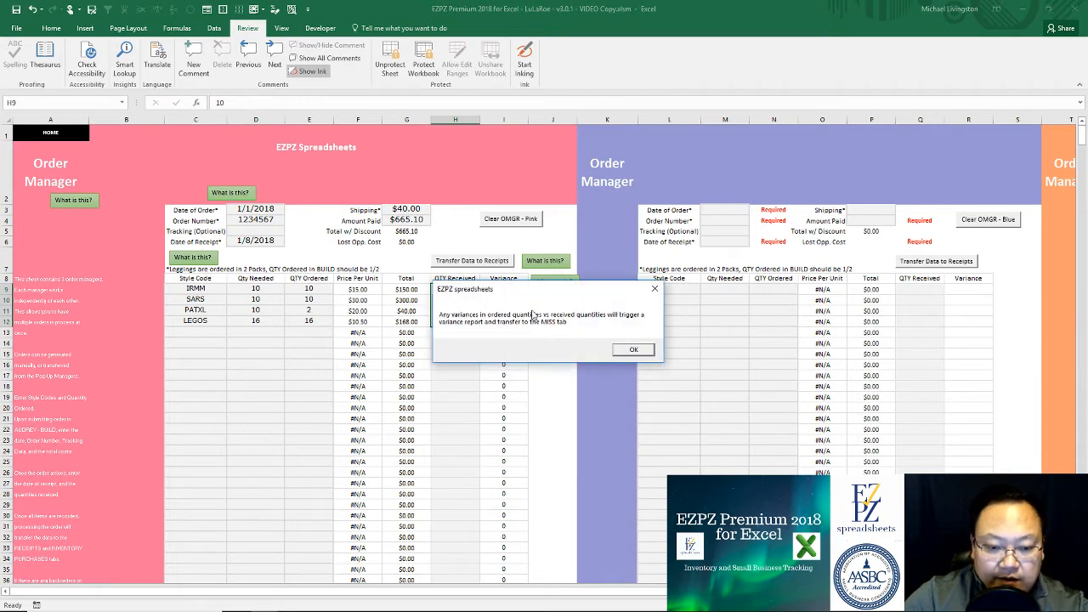
pyautogui.click(629, 351)
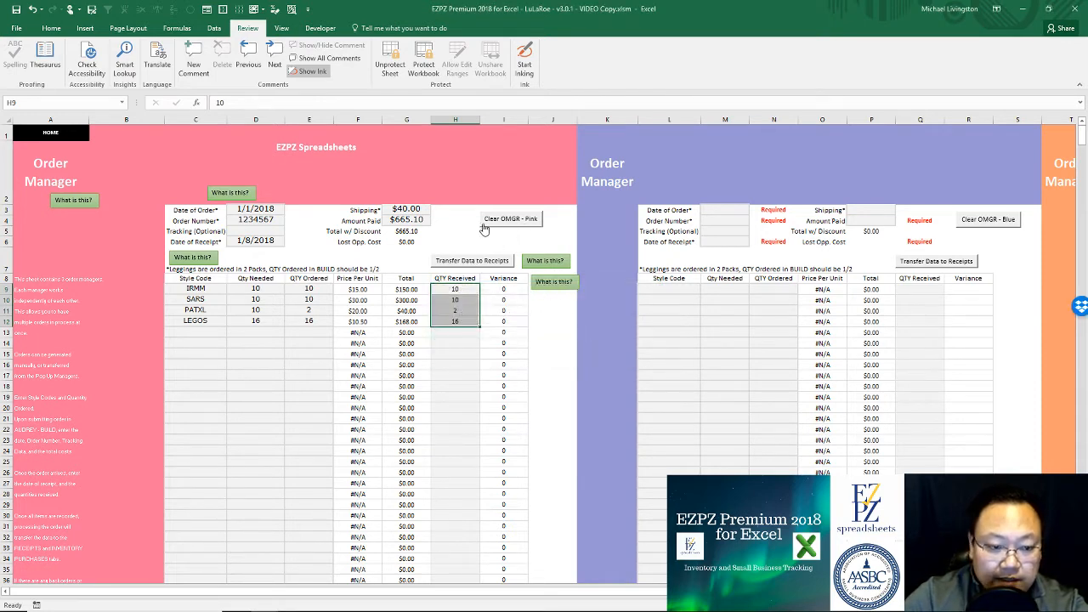
# Step: Test 14 received for LEGOS to see the variance, then restore it to 16
pyautogui.click(455, 322)
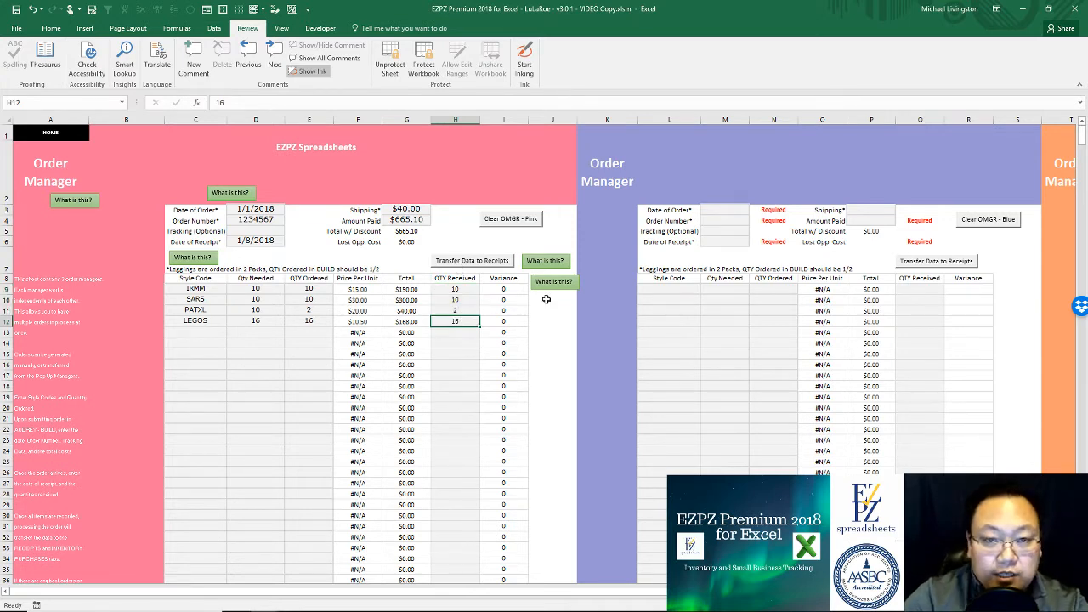
pyautogui.write('14')
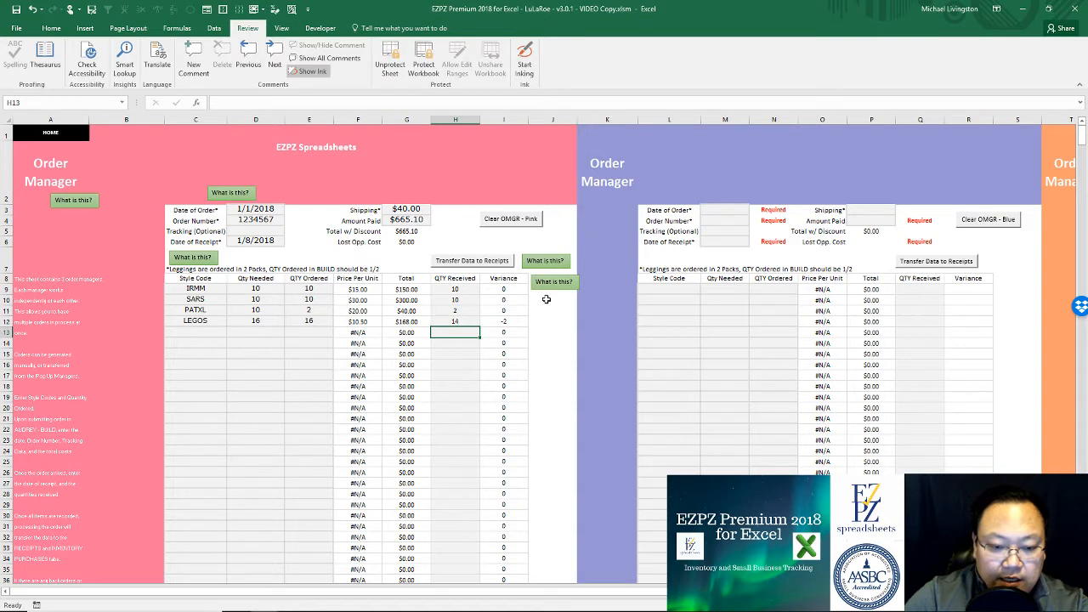
pyautogui.press('Tab')
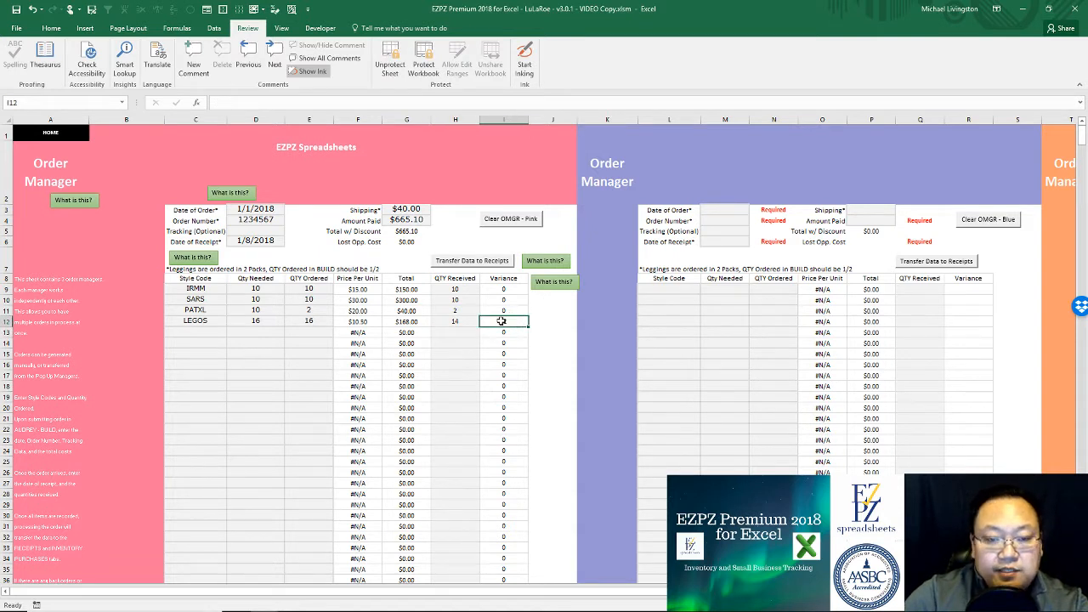
pyautogui.press('Left')
pyautogui.write('16')
pyautogui.press('Return')
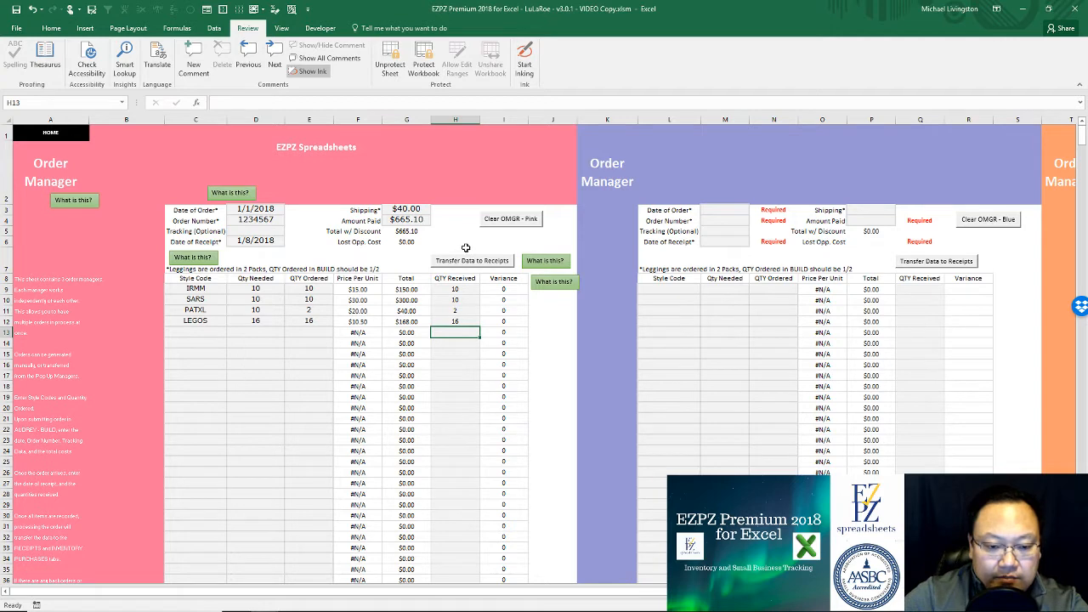
# Step: Transfer the pink order to the Receipts and Inventory Purchases ledgers, confirming every prompt
pyautogui.click(471, 261)
pyautogui.click(594, 352)
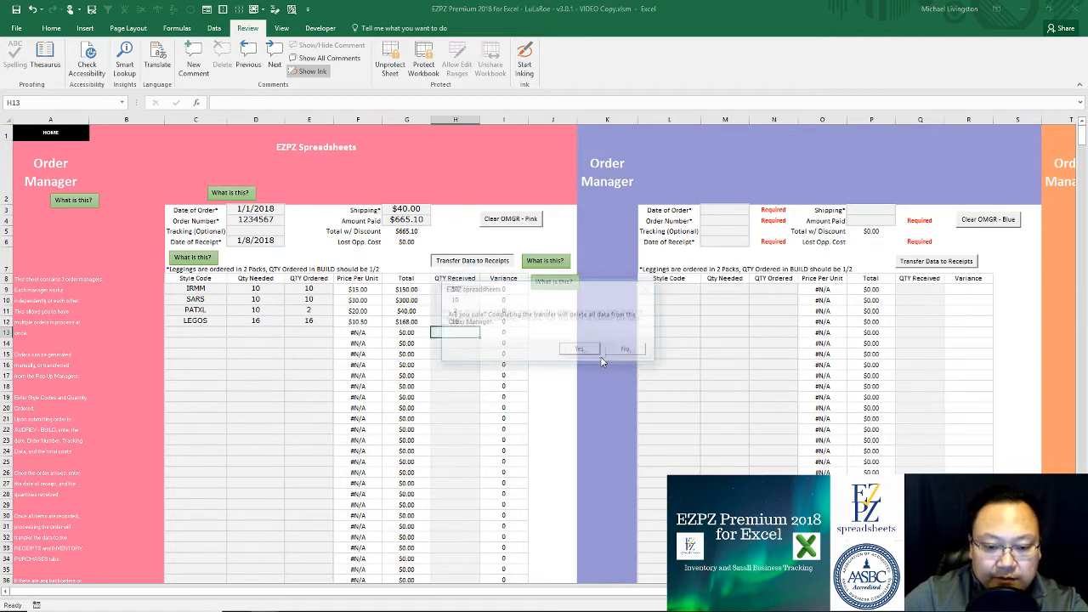
pyautogui.click(585, 351)
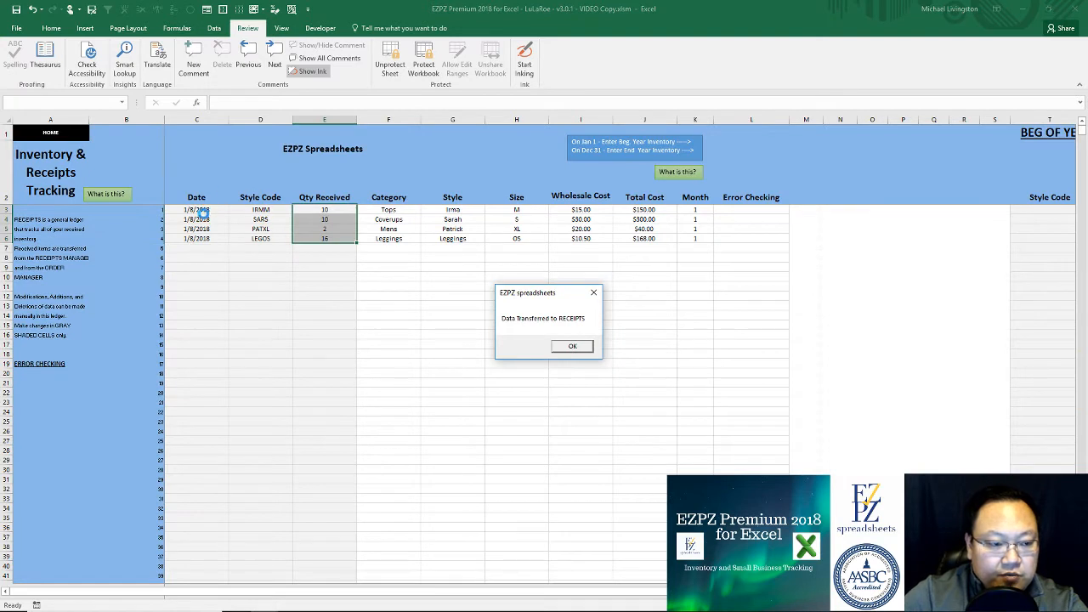
pyautogui.click(574, 349)
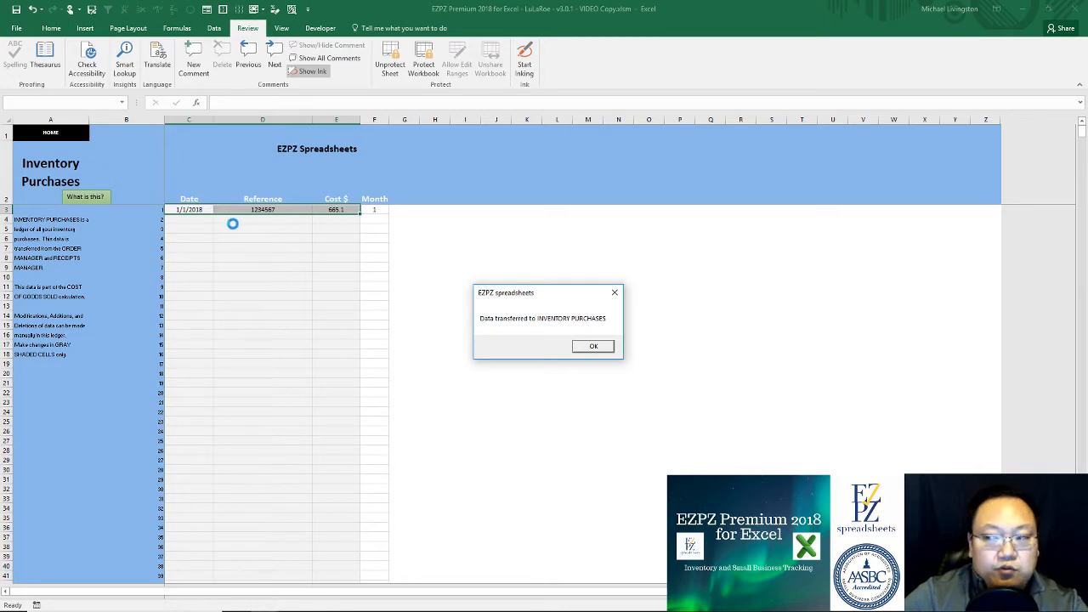
pyautogui.click(592, 346)
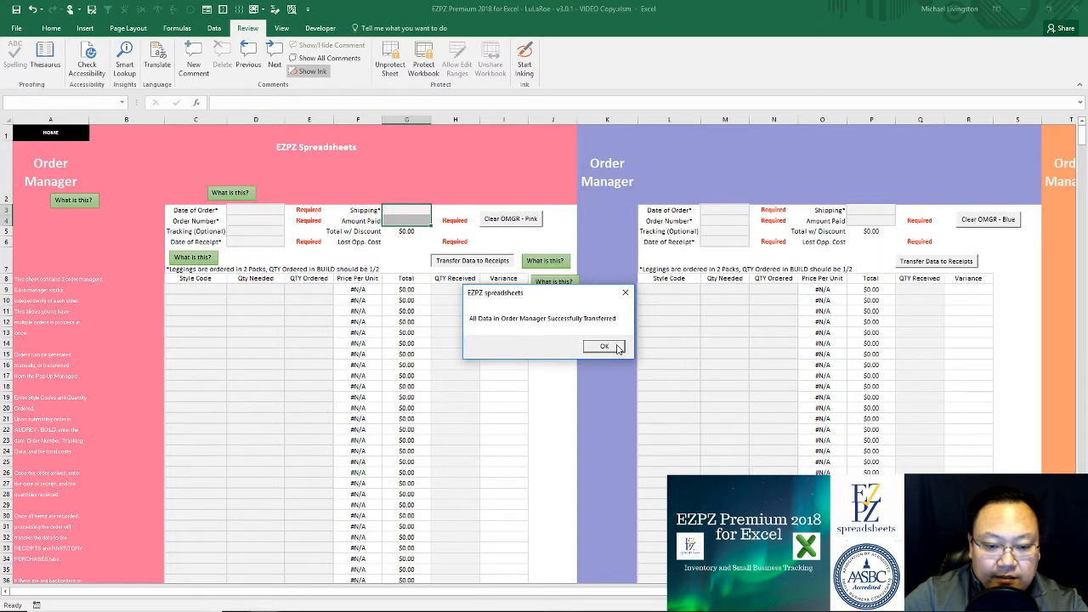
pyautogui.click(604, 346)
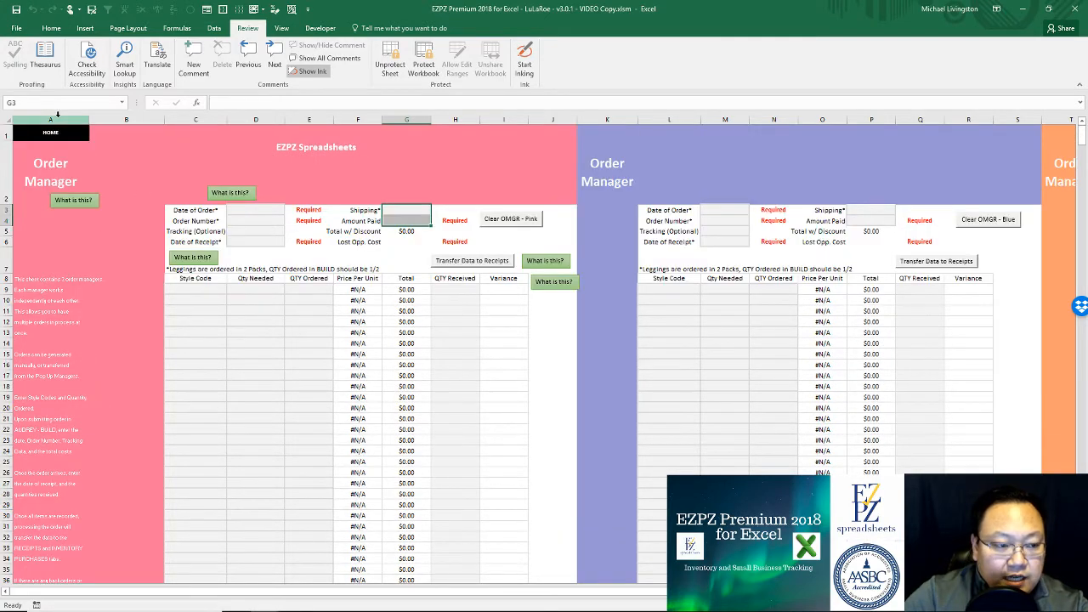
# Step: View the Inventory Summary showing 38 pieces in stock valued at $658.00
pyautogui.click(57, 134)
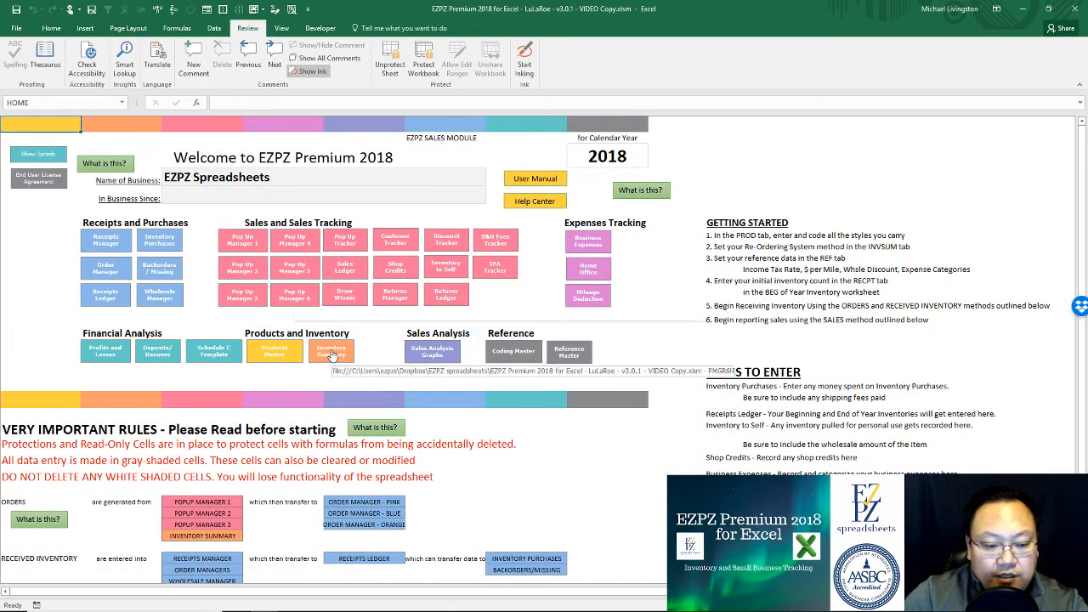
pyautogui.click(331, 350)
pyautogui.scroll(-20, 504, 340)
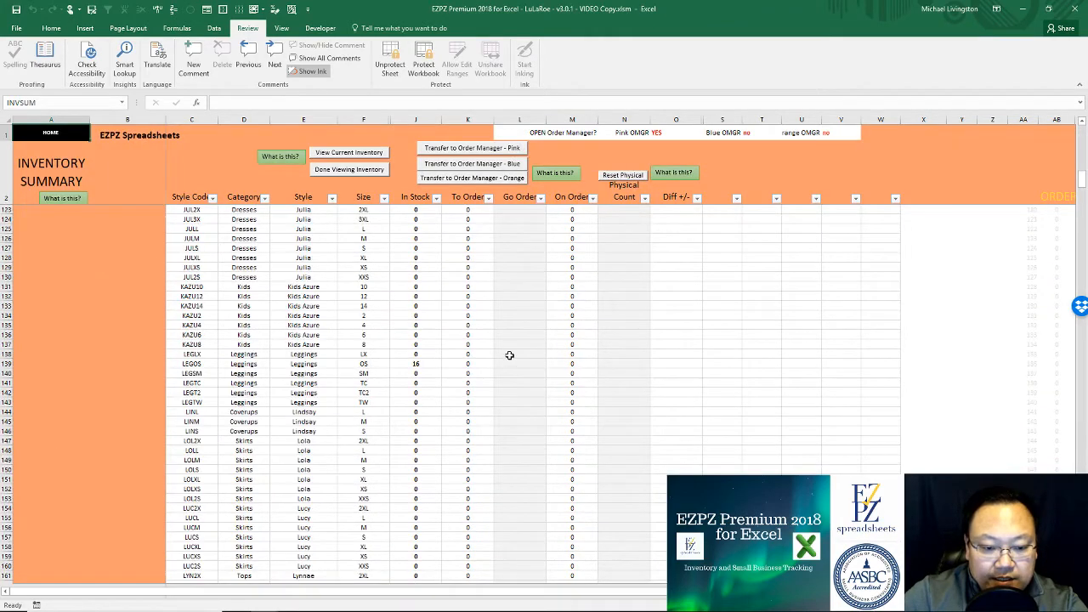
pyautogui.scroll(-7, 509, 363)
pyautogui.scroll(20, 509, 364)
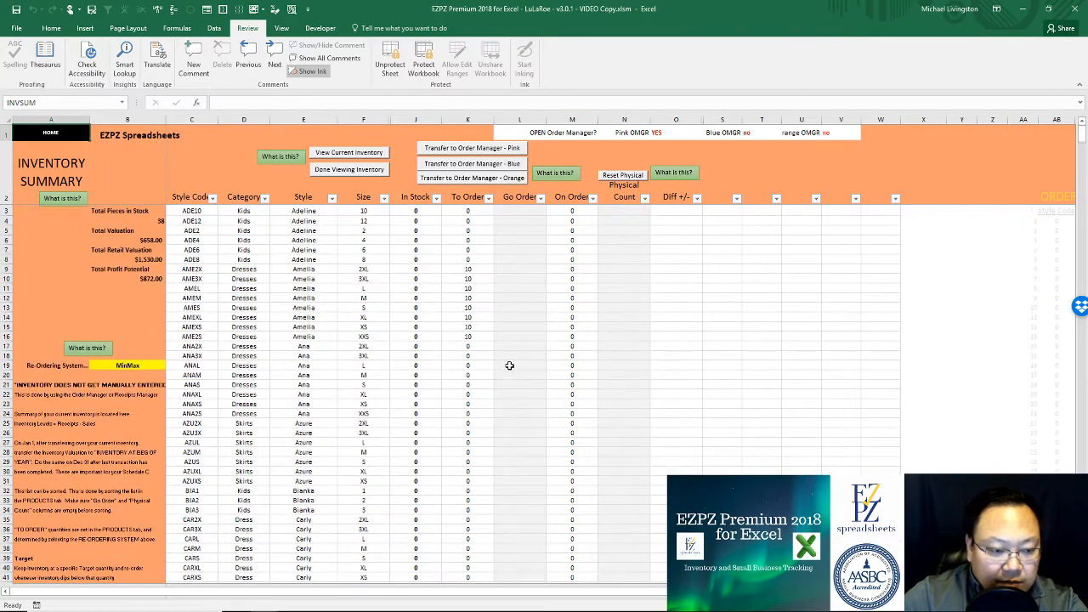
# Step: Filter the inventory to in-stock styles and review their In Stock counts
pyautogui.click(350, 153)
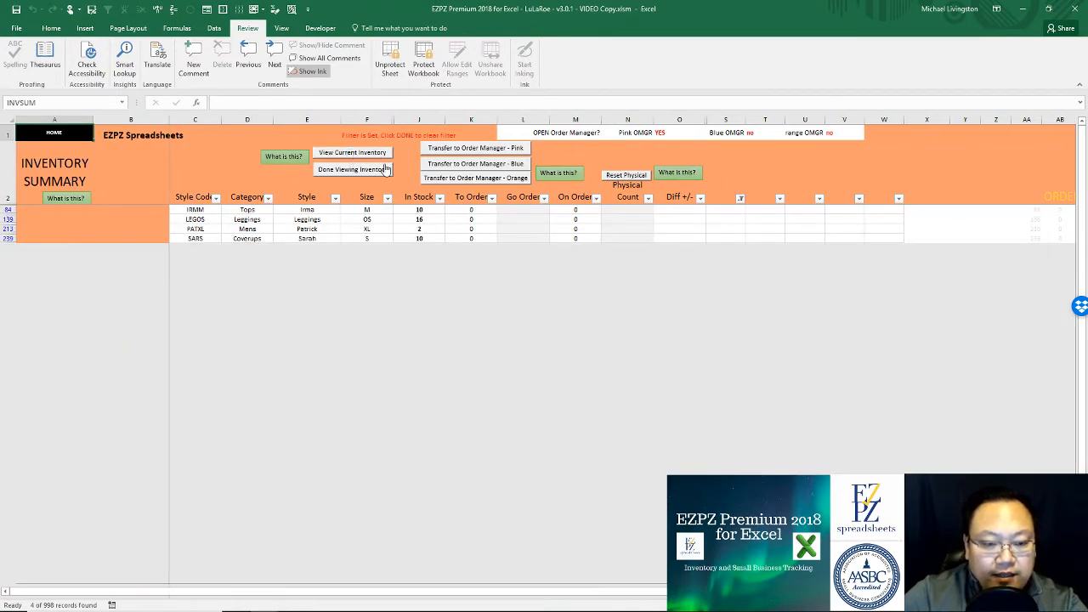
pyautogui.click(417, 210)
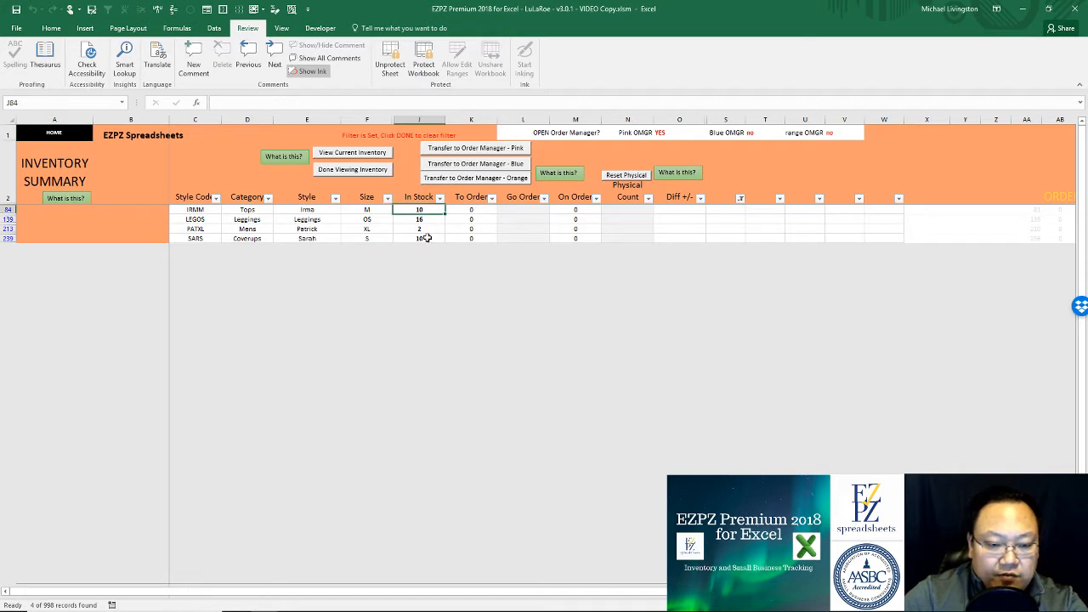
pyautogui.moveTo(420, 238); pyautogui.dragTo(435, 202)
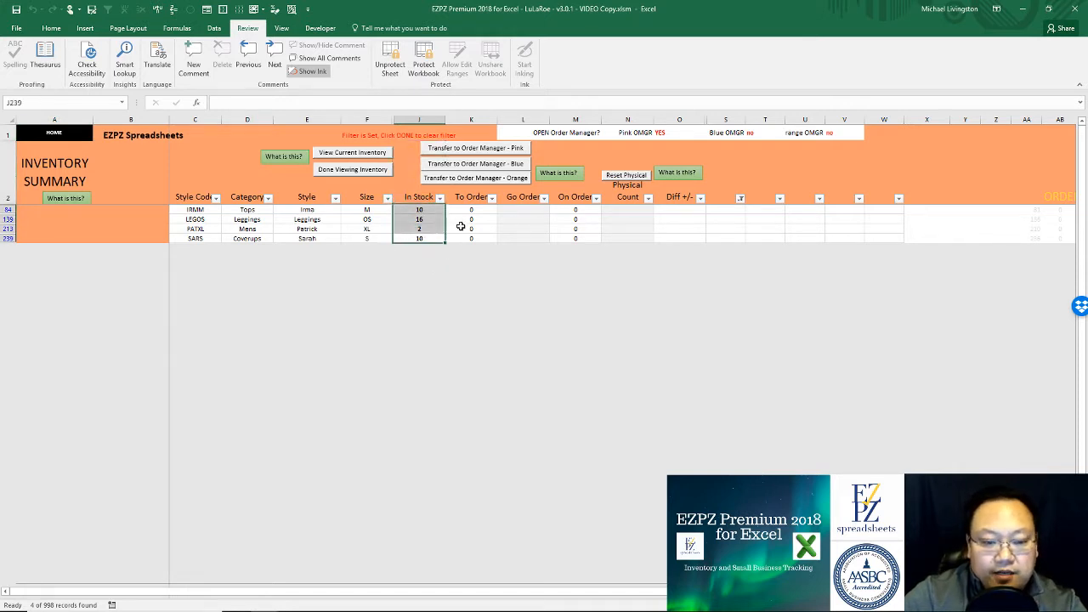
pyautogui.click(471, 219)
pyautogui.click(435, 209)
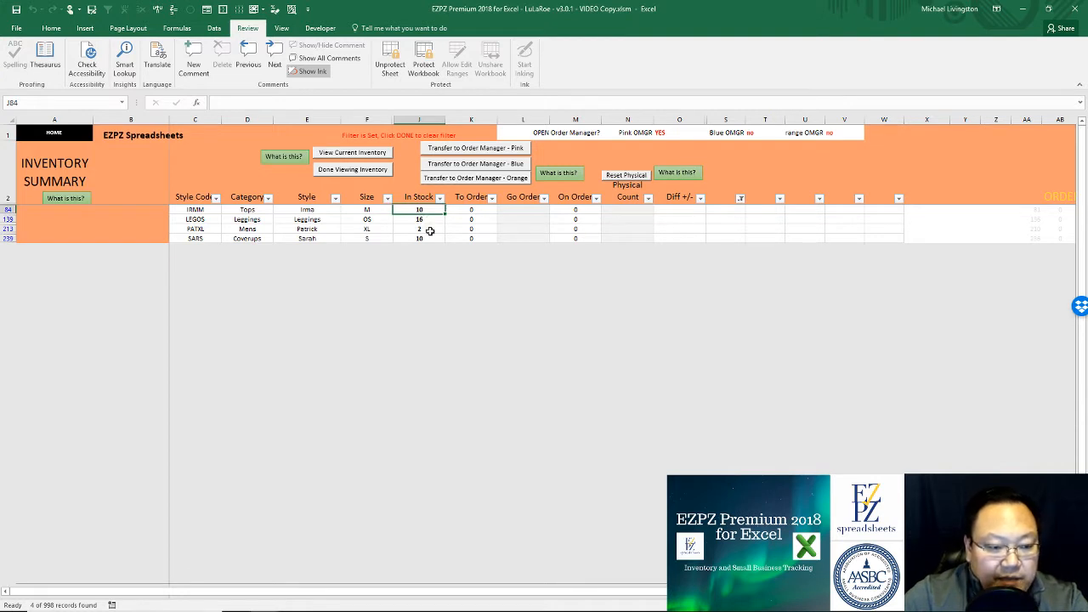
# Step: Restore the full inventory list, check totals ($1,530.00 retail, $872.00 profit), and return Home
pyautogui.click(360, 170)
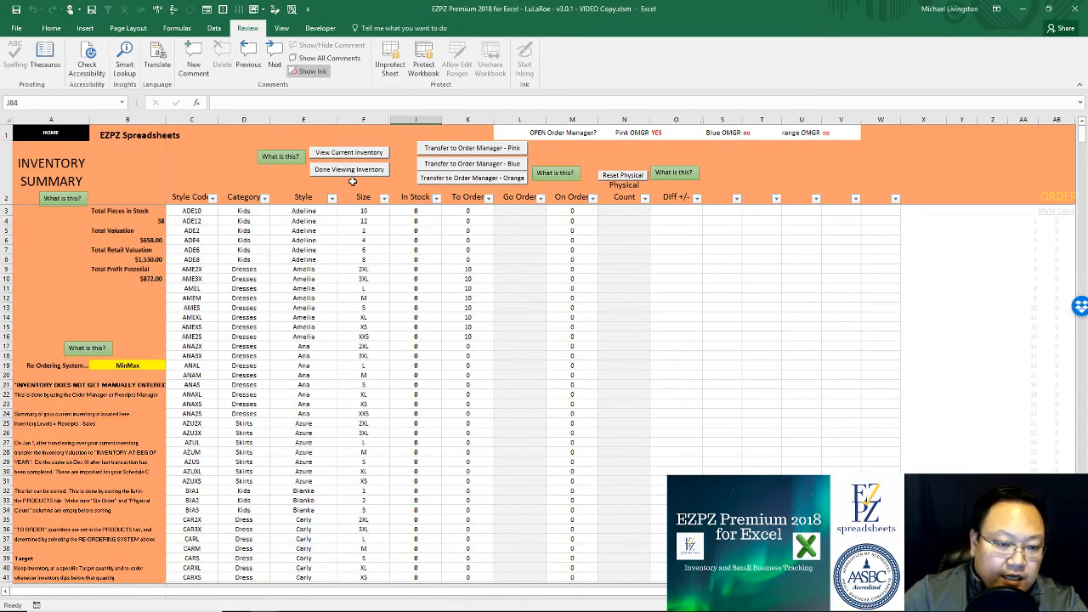
pyautogui.moveTo(134, 211); pyautogui.dragTo(141, 278)
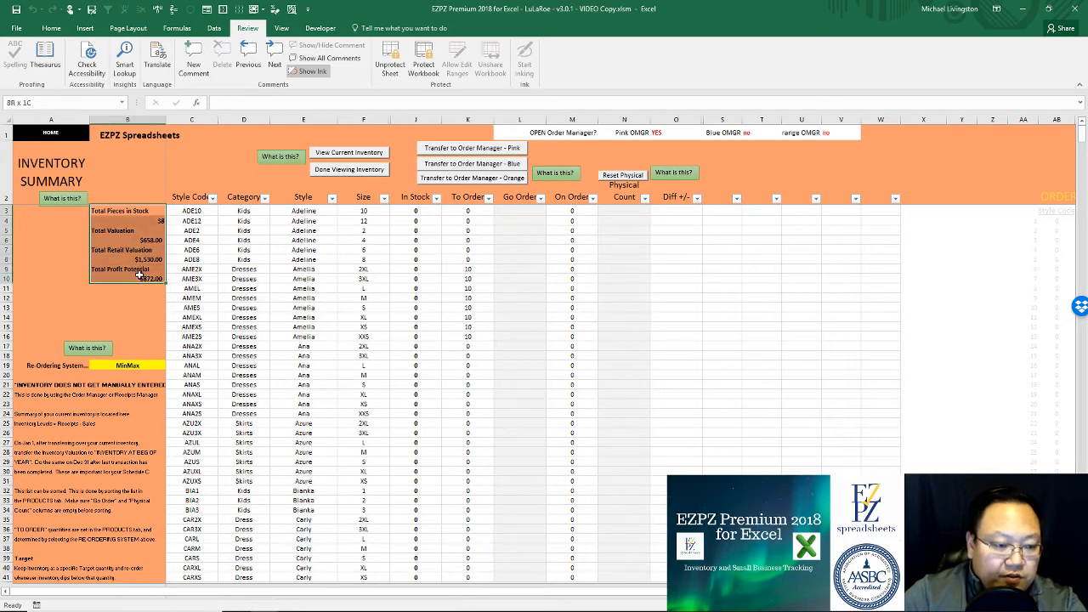
pyautogui.click(161, 223)
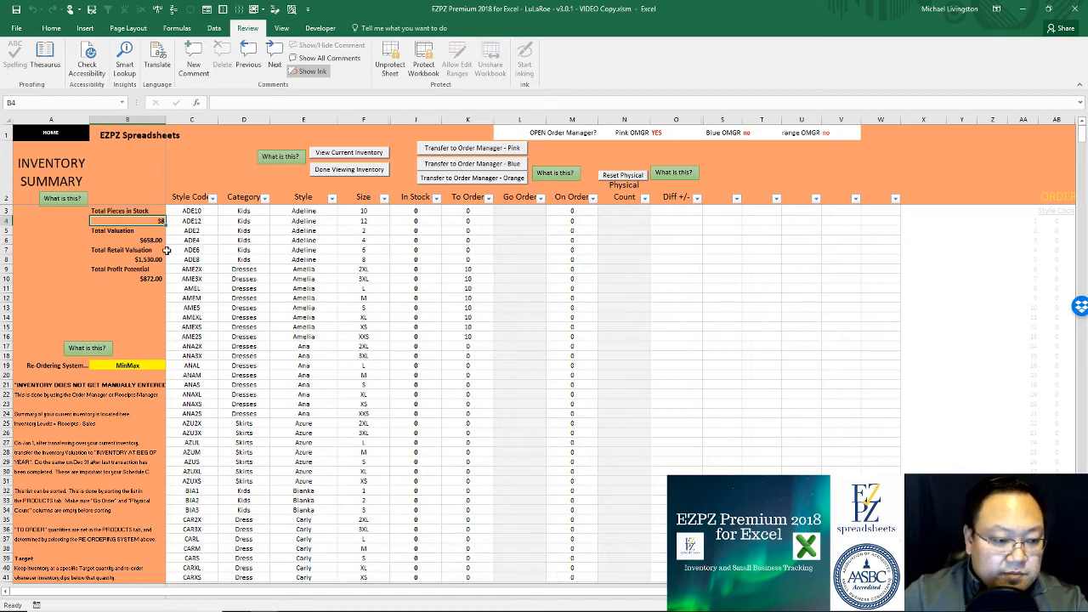
pyautogui.click(149, 259)
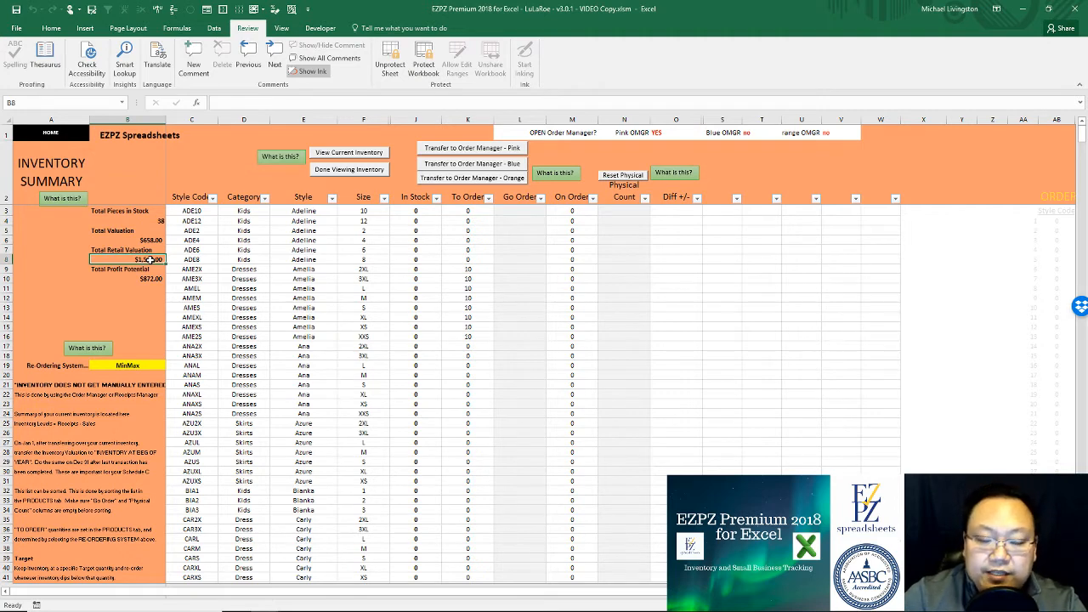
pyautogui.click(151, 278)
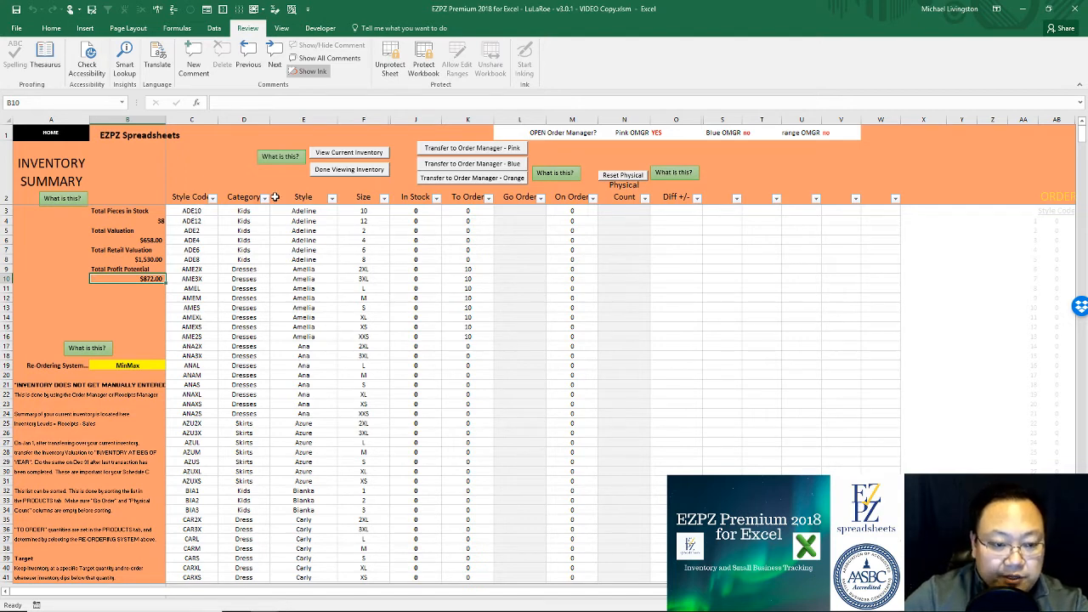
pyautogui.click(72, 134)
pyautogui.click(105, 369)
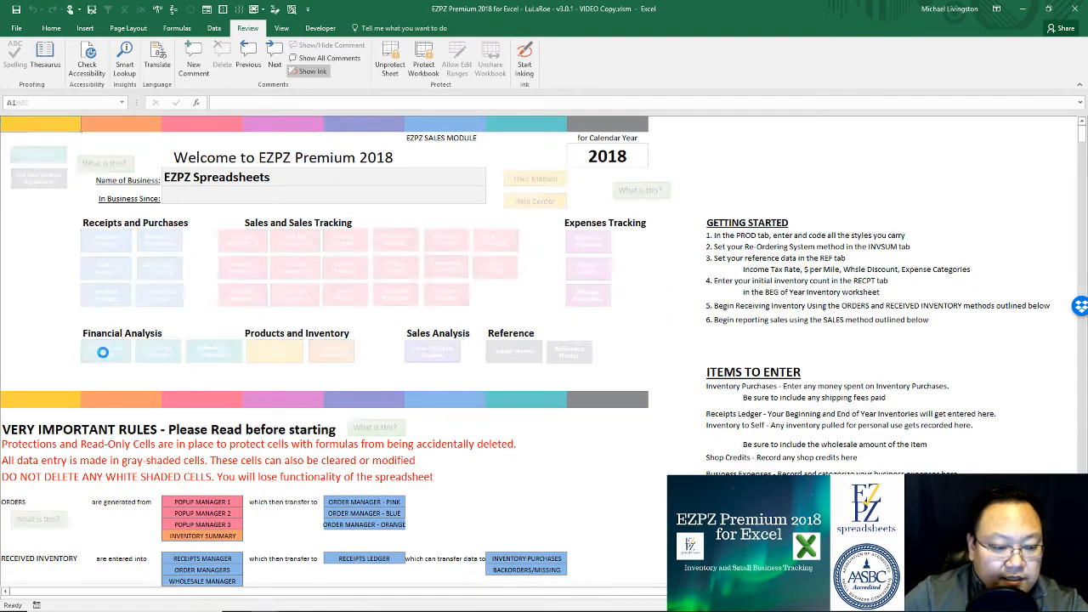
pyautogui.scroll(-5, 345, 311)
pyautogui.scroll(-8, 366, 348)
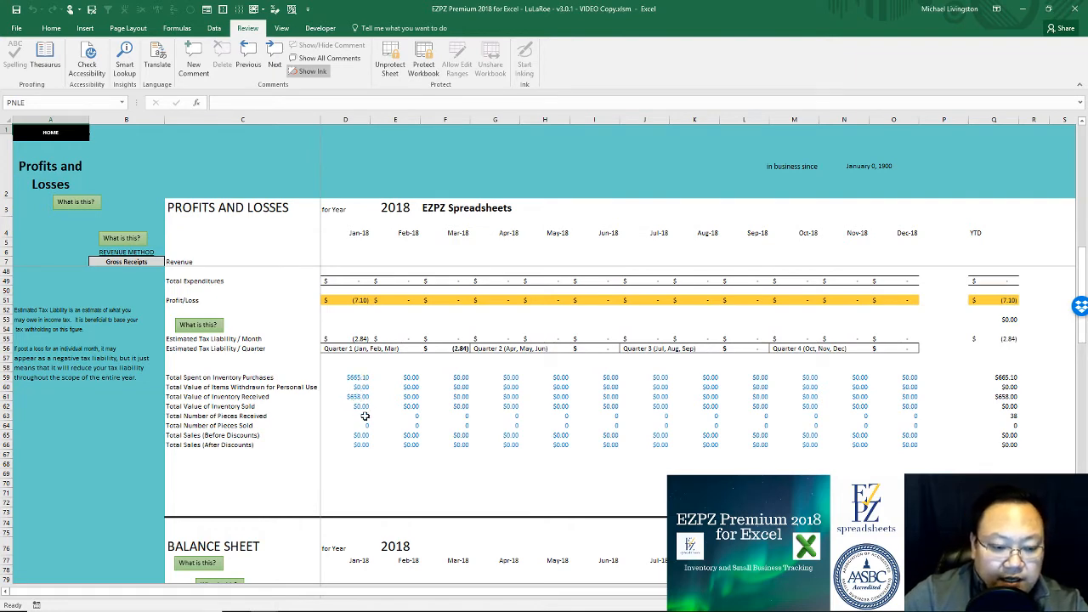
pyautogui.click(364, 415)
pyautogui.scroll(13, 364, 420)
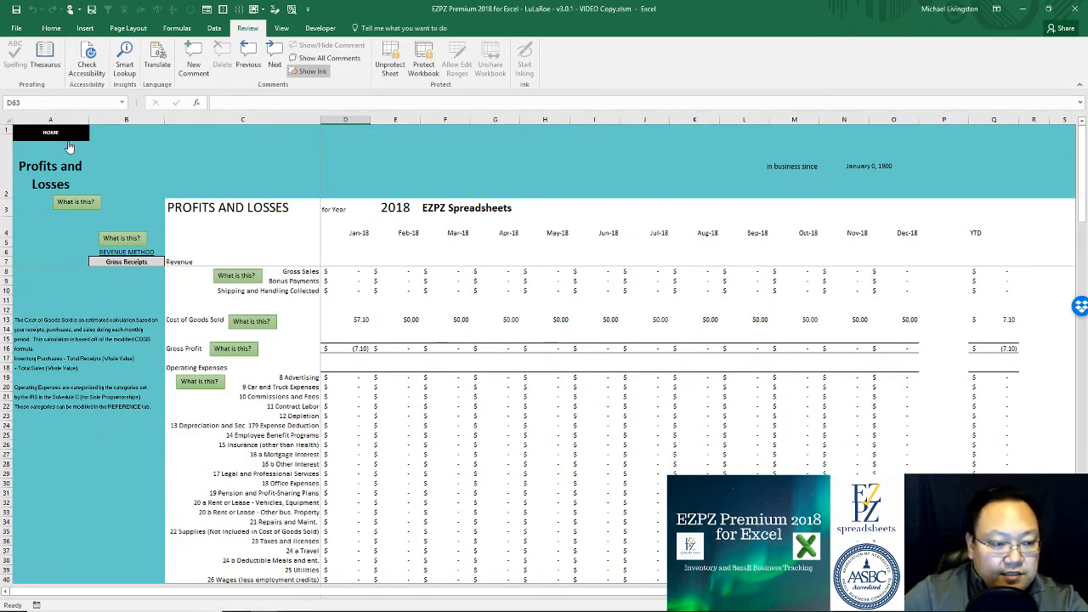
pyautogui.click(60, 133)
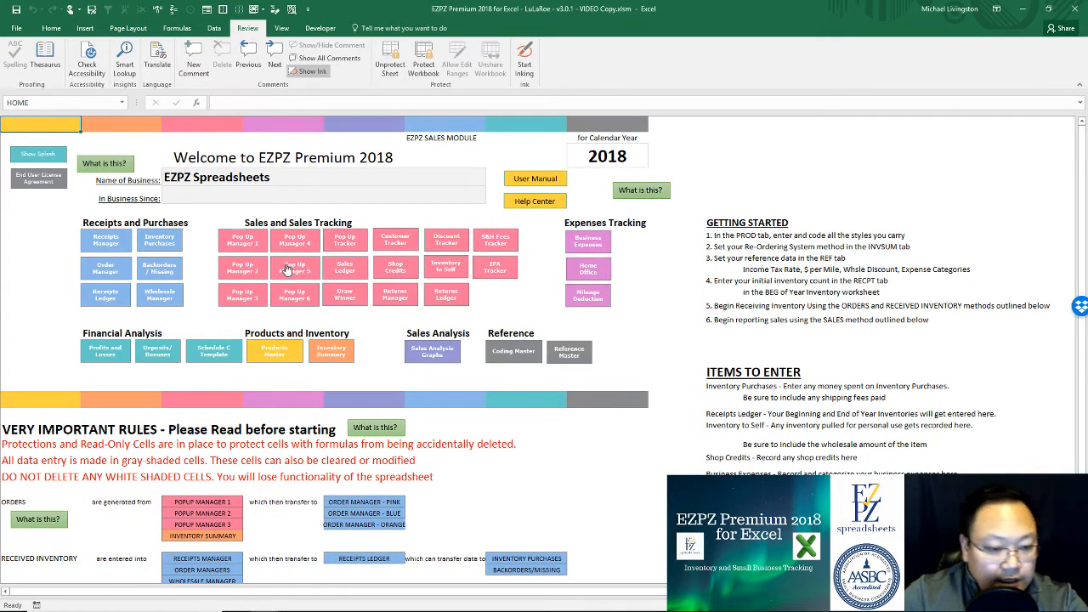
pyautogui.click(245, 246)
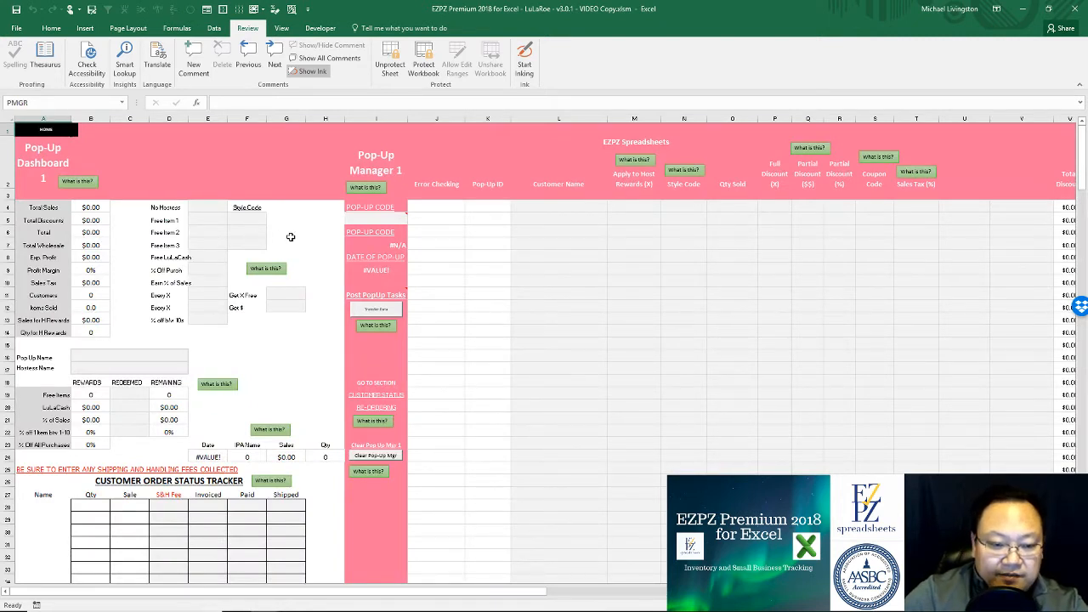
pyautogui.click(333, 220)
pyautogui.click(292, 220)
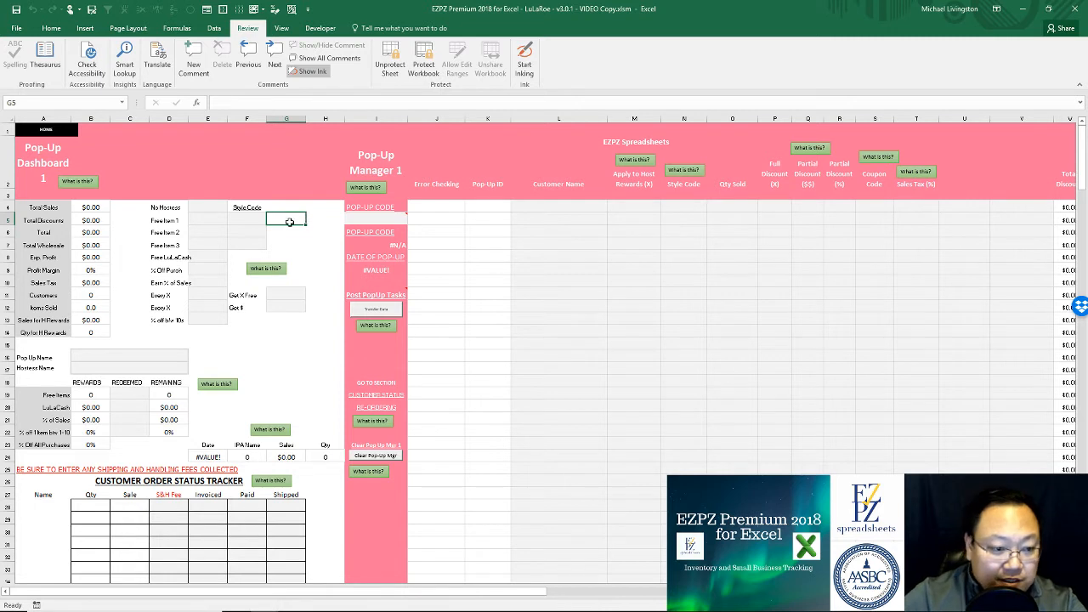
pyautogui.click(211, 206)
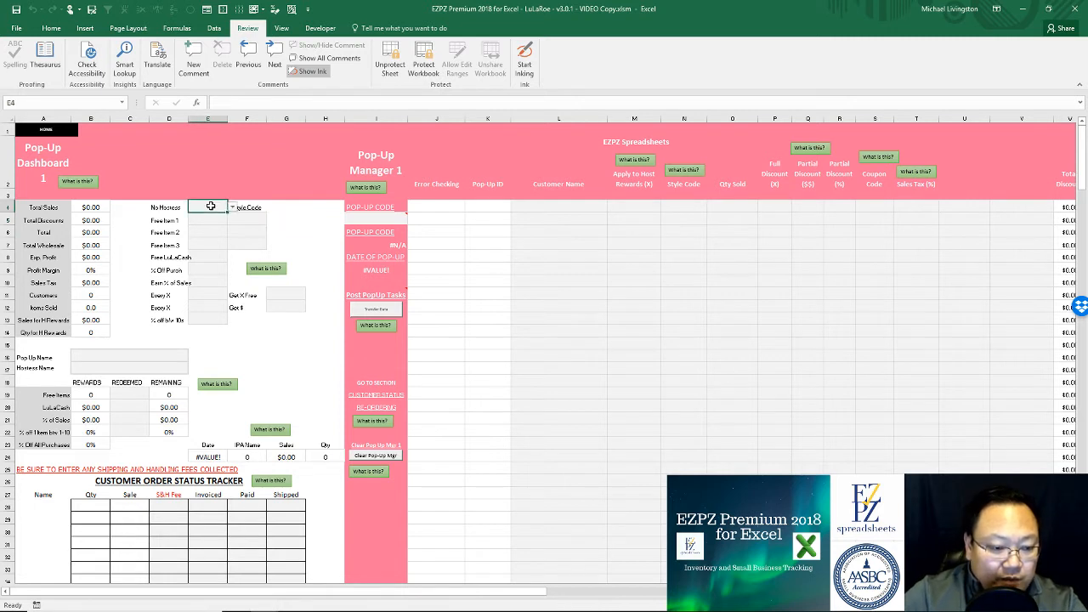
pyautogui.click(382, 217)
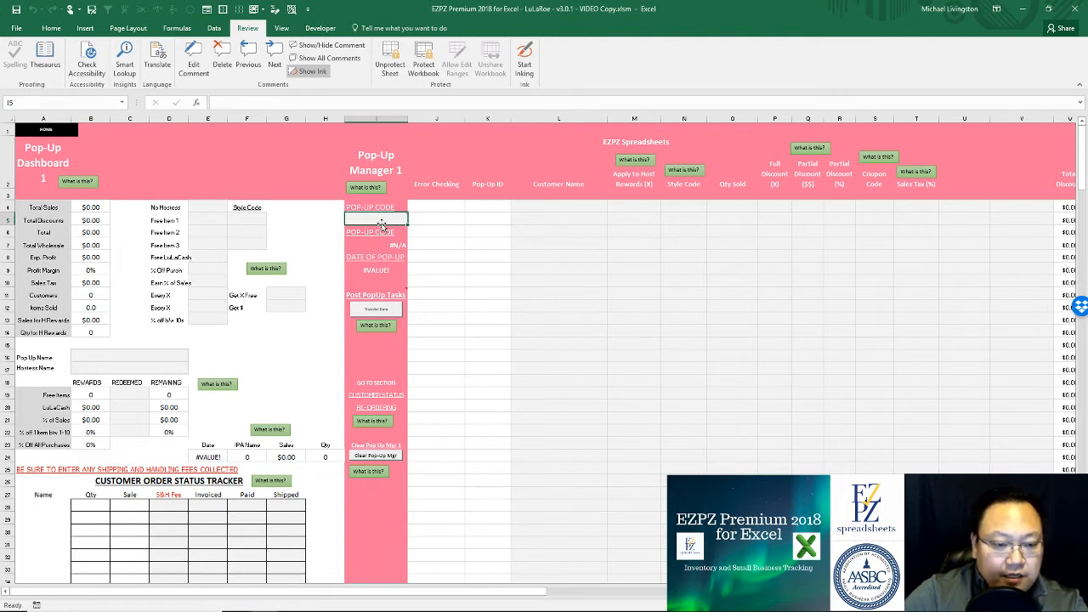
pyautogui.moveTo(378, 220)
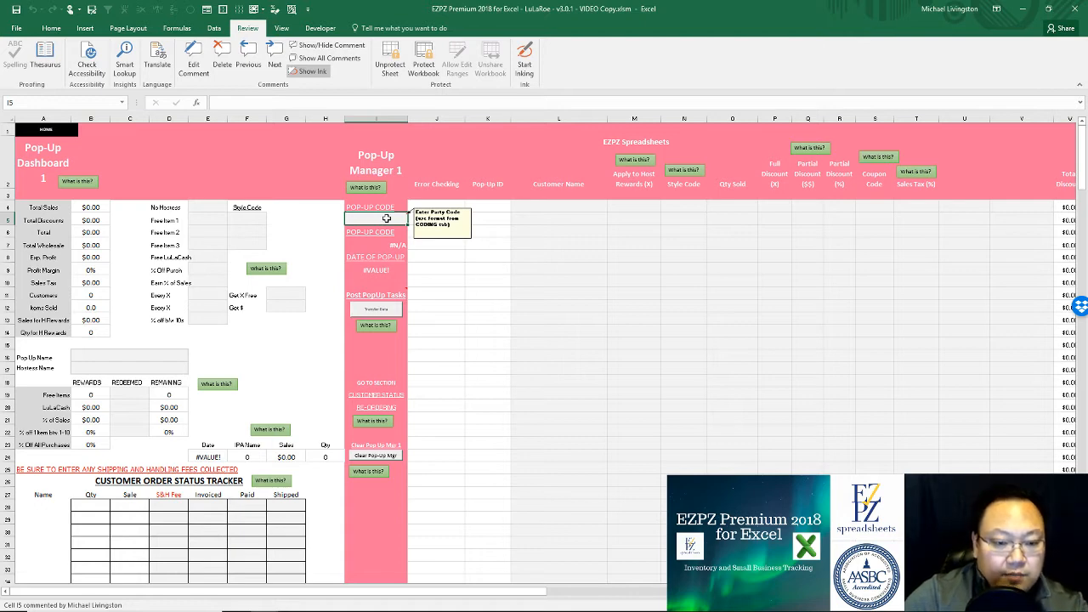
pyautogui.click(43, 130)
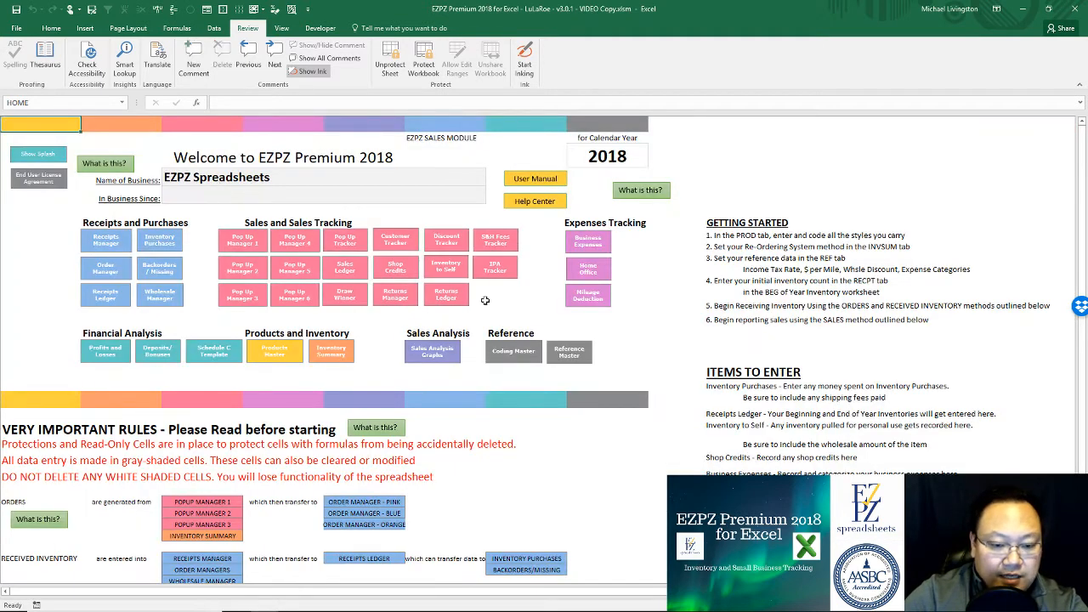
pyautogui.click(512, 357)
pyautogui.scroll(-4, 480, 337)
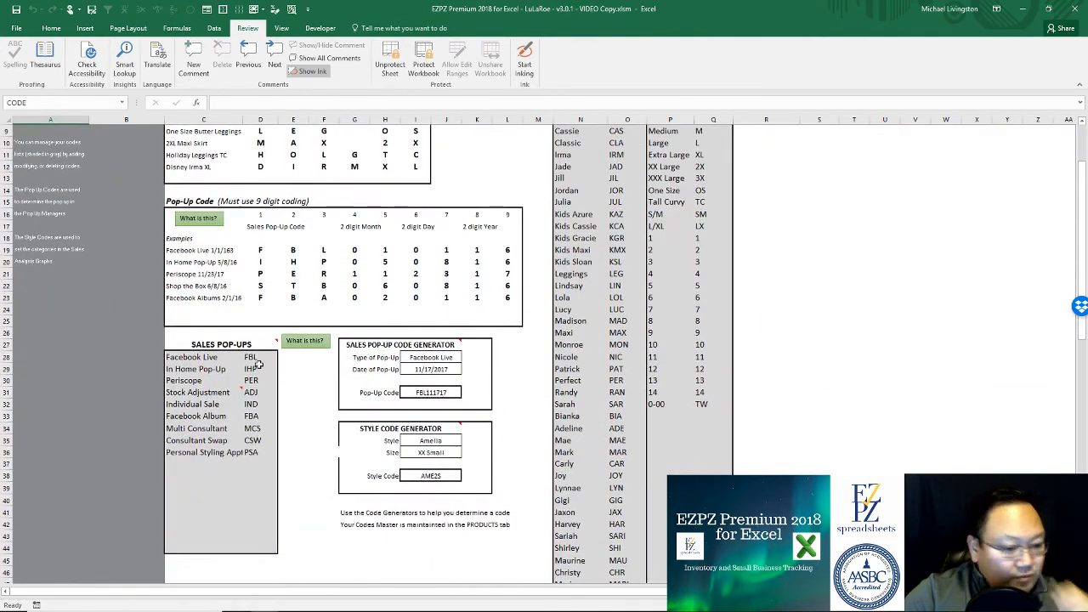
pyautogui.moveTo(191, 357); pyautogui.dragTo(255, 455)
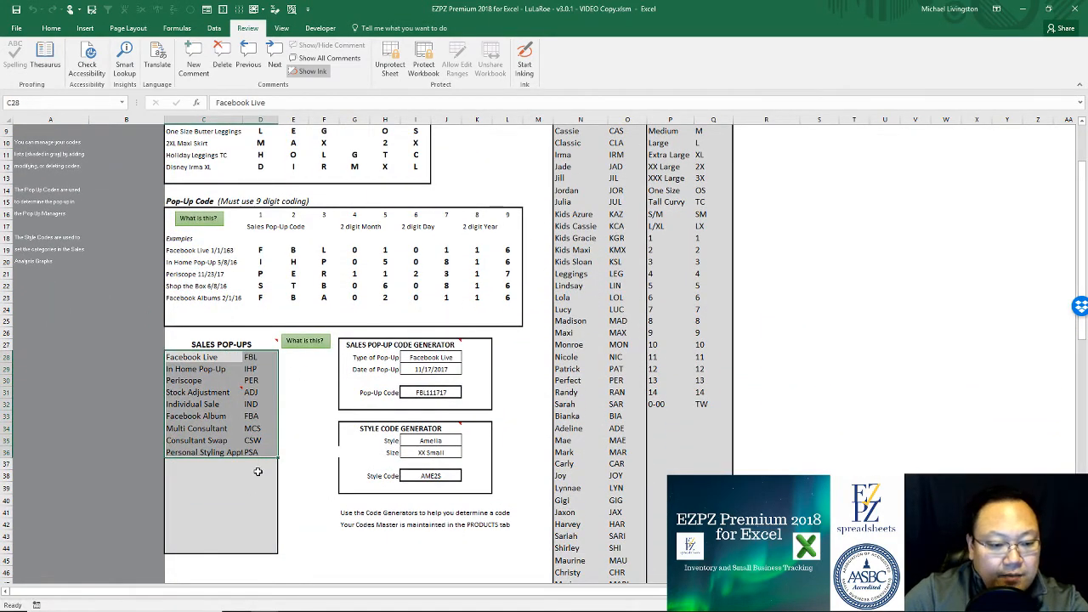
pyautogui.click(258, 473)
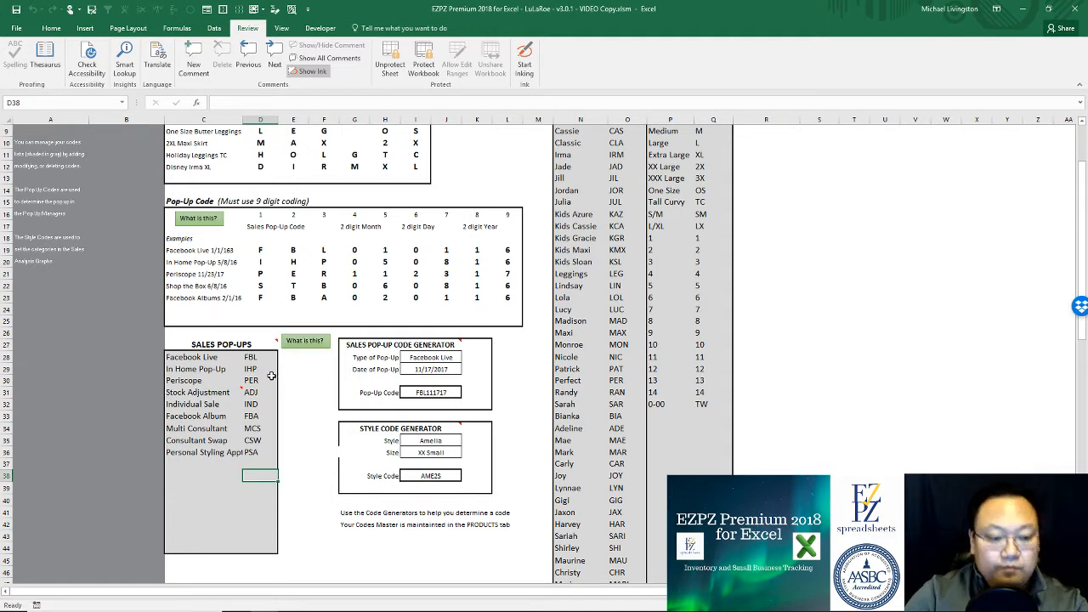
pyautogui.scroll(3, 254, 393)
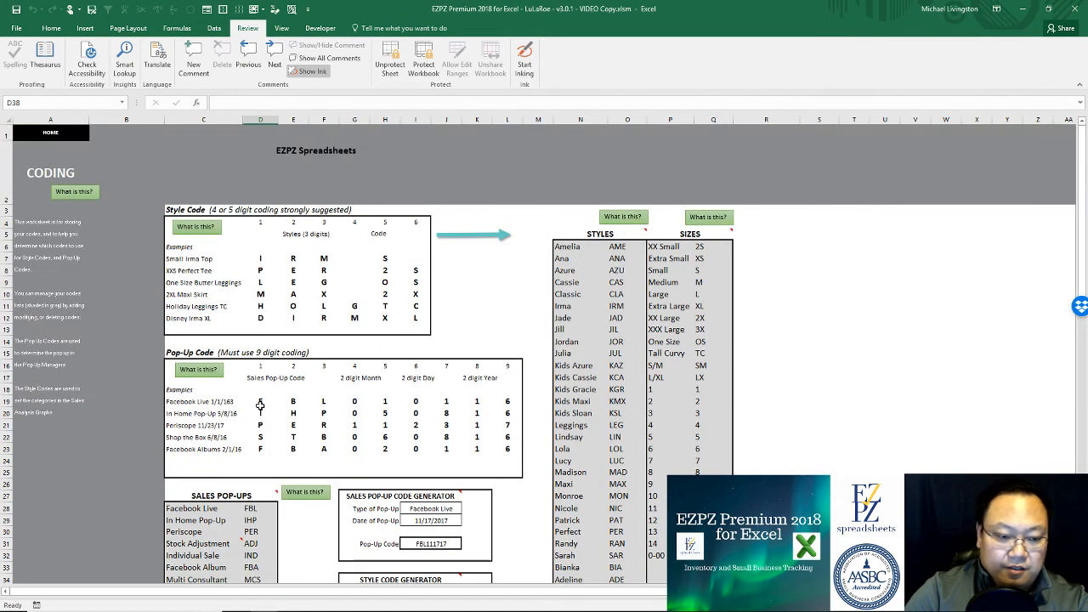
pyautogui.click(51, 134)
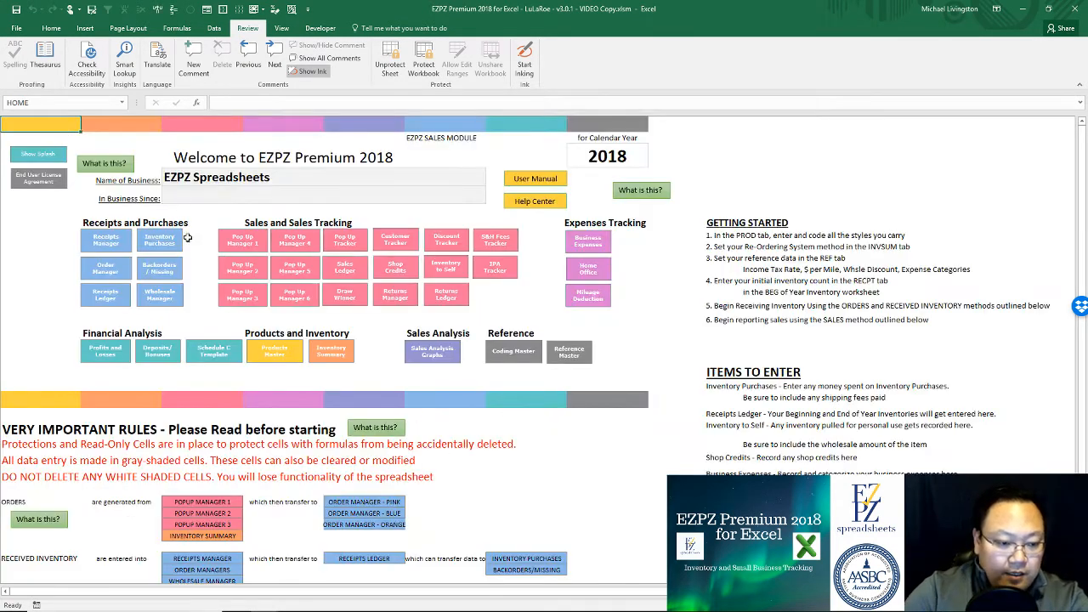
# Step: Enter pop-up code FBL011018 in I5 of Pop-Up Manager 1, filling in Facebook Live and 1/11/2018
pyautogui.click(251, 240)
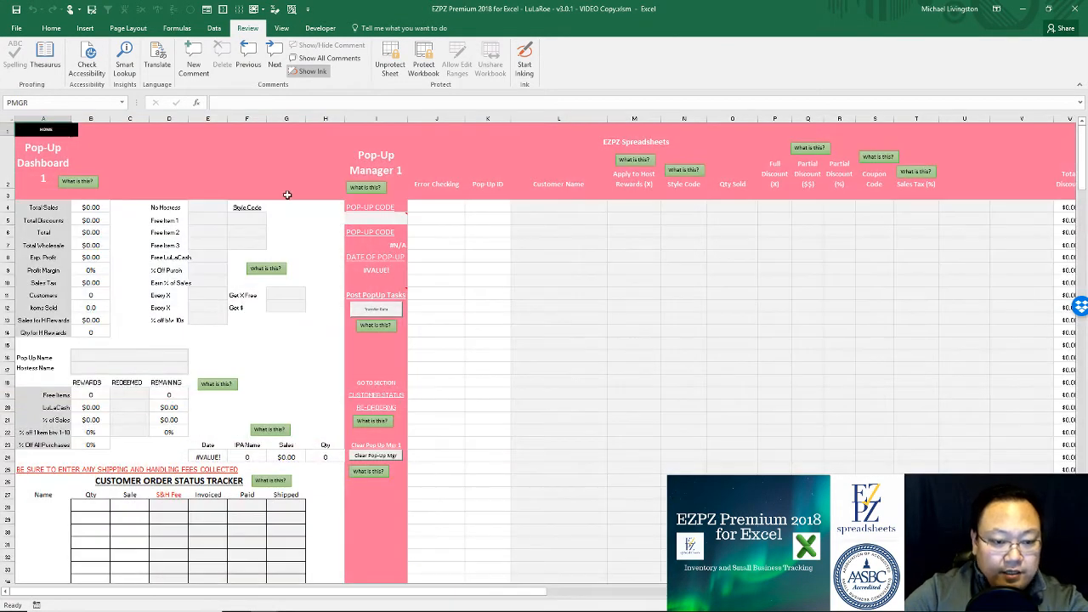
pyautogui.click(384, 214)
pyautogui.moveTo(384, 214)
pyautogui.write('RFBL')
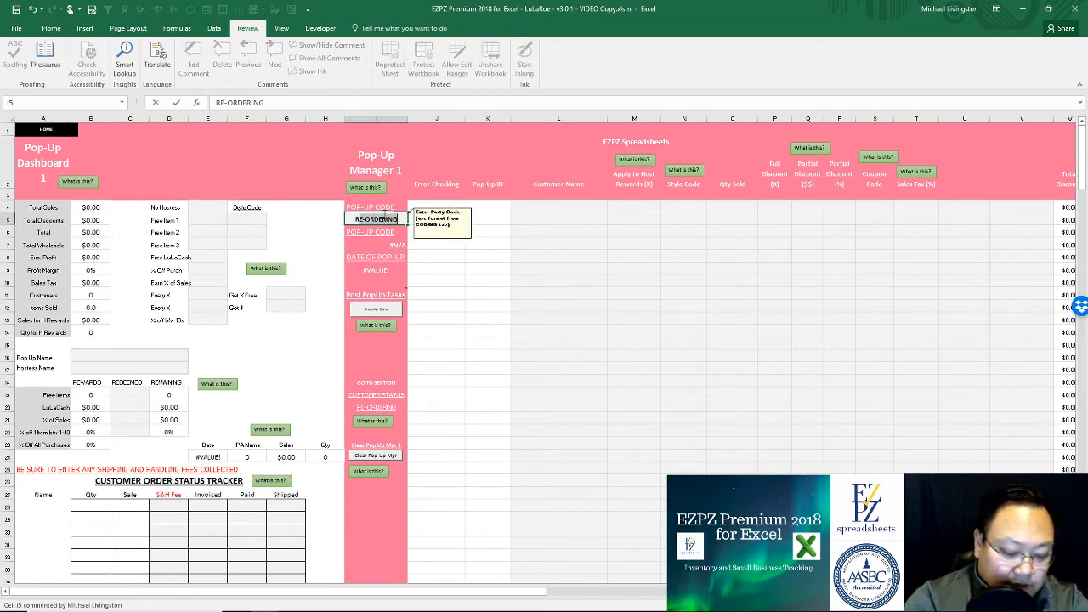
pyautogui.press('BackSpace')
pyautogui.press('BackSpace')
pyautogui.press('BackSpace')
pyautogui.press('BackSpace')
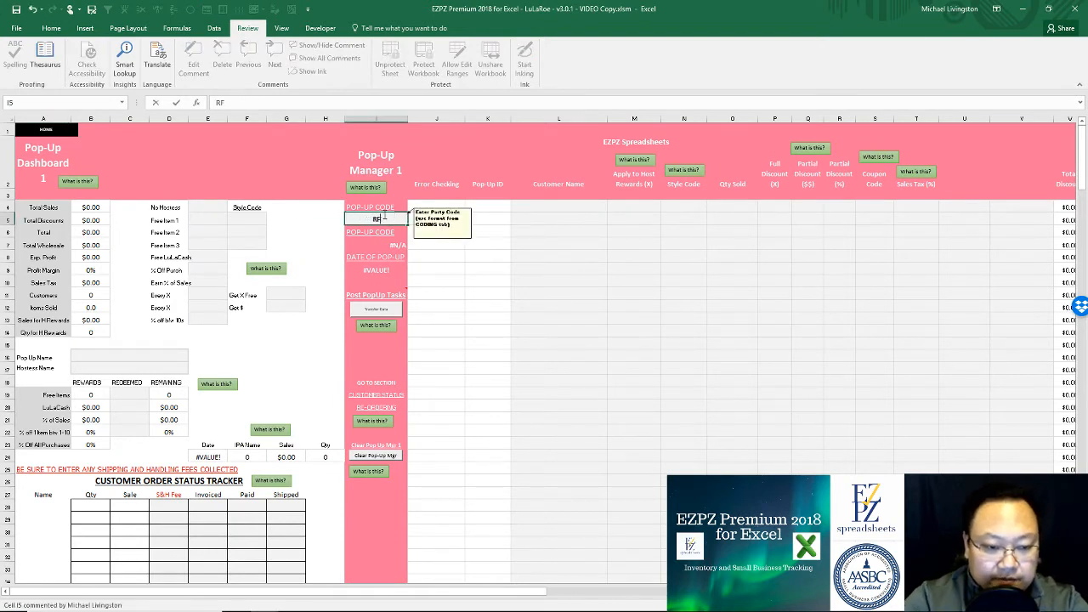
pyautogui.write('RF')
pyautogui.press('BackSpace')
pyautogui.press('BackSpace')
pyautogui.write('FBL')
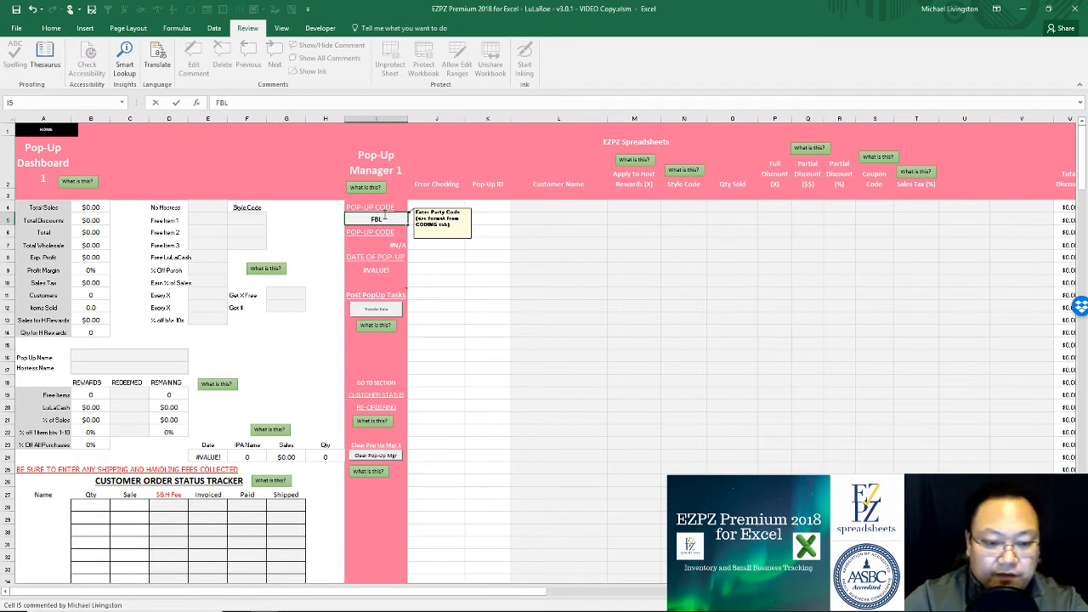
pyautogui.write('01')
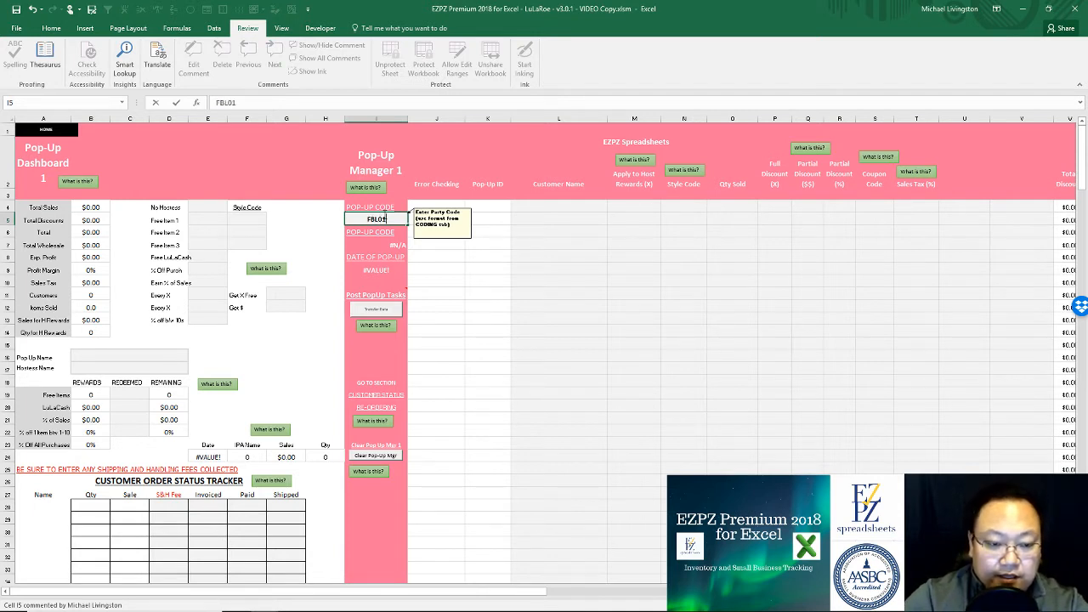
pyautogui.write('1018')
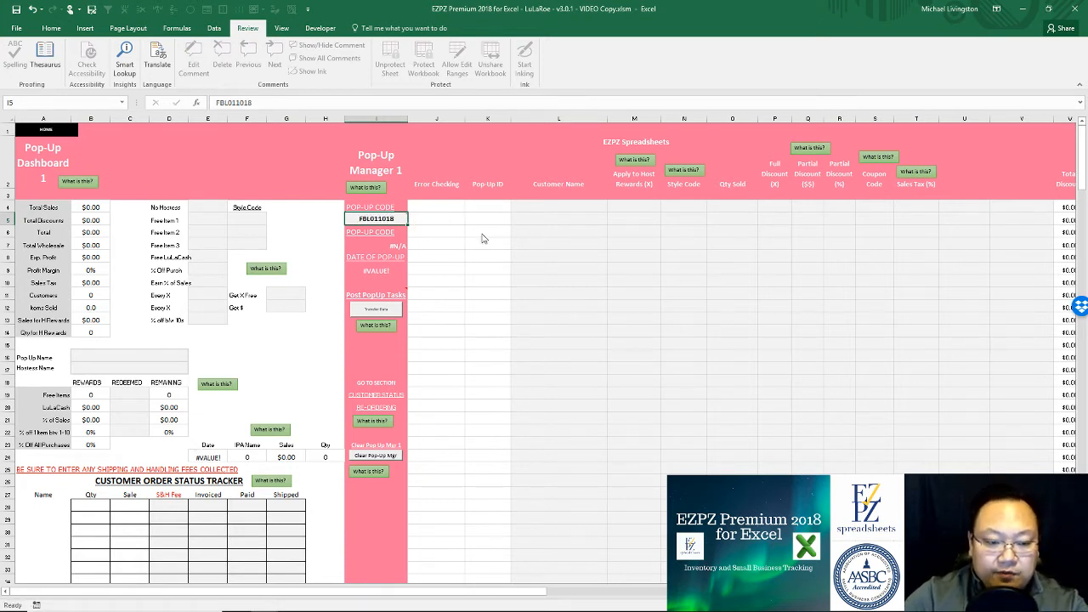
pyautogui.click(481, 233)
pyautogui.click(387, 214)
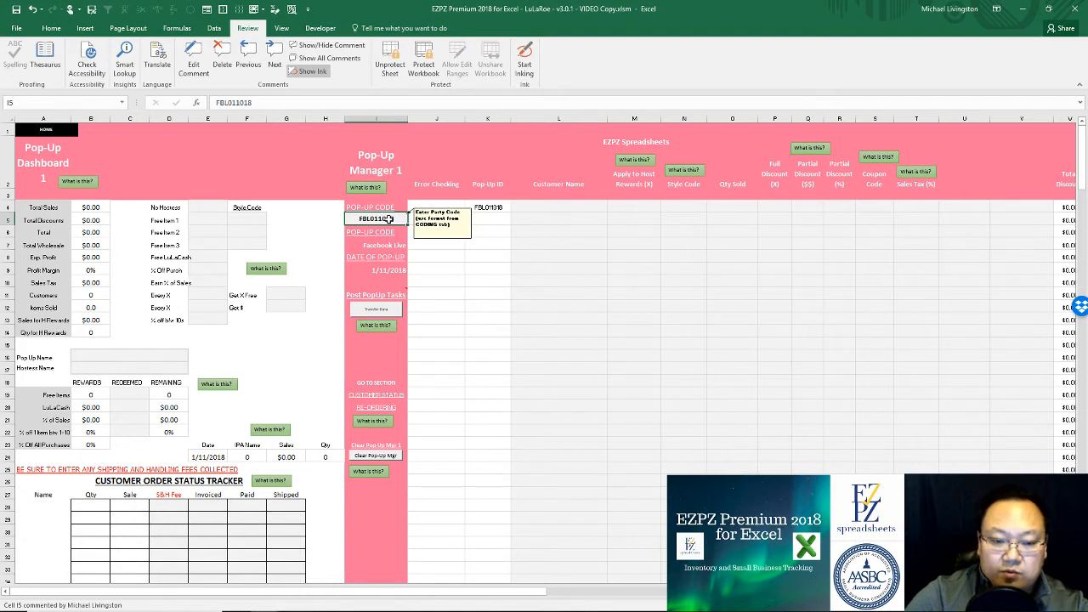
# Step: Mark Free Item 1 with an X from its dropdown
pyautogui.click(207, 208)
pyautogui.click(212, 220)
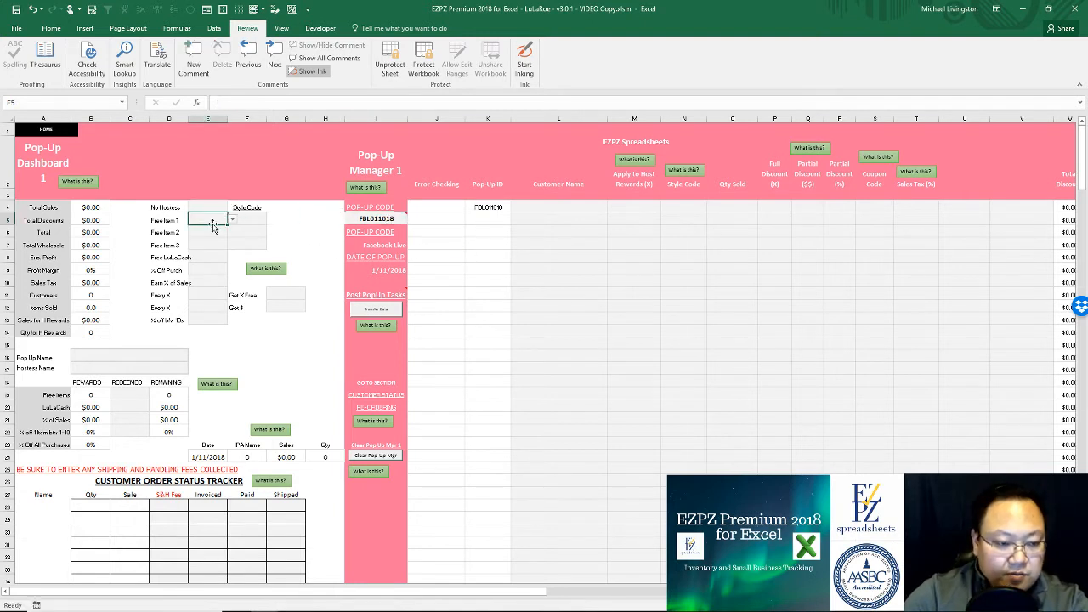
pyautogui.click(232, 220)
pyautogui.click(204, 231)
pyautogui.click(247, 219)
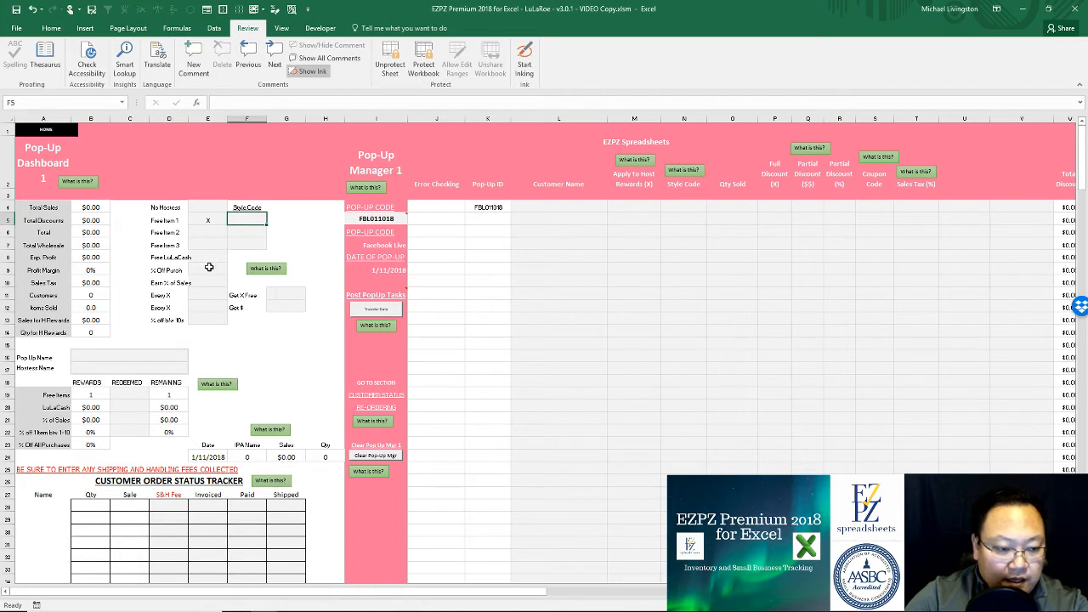
# Step: Set the deal to Every 3 items, Got 1 Free
pyautogui.click(206, 293)
pyautogui.write('10')
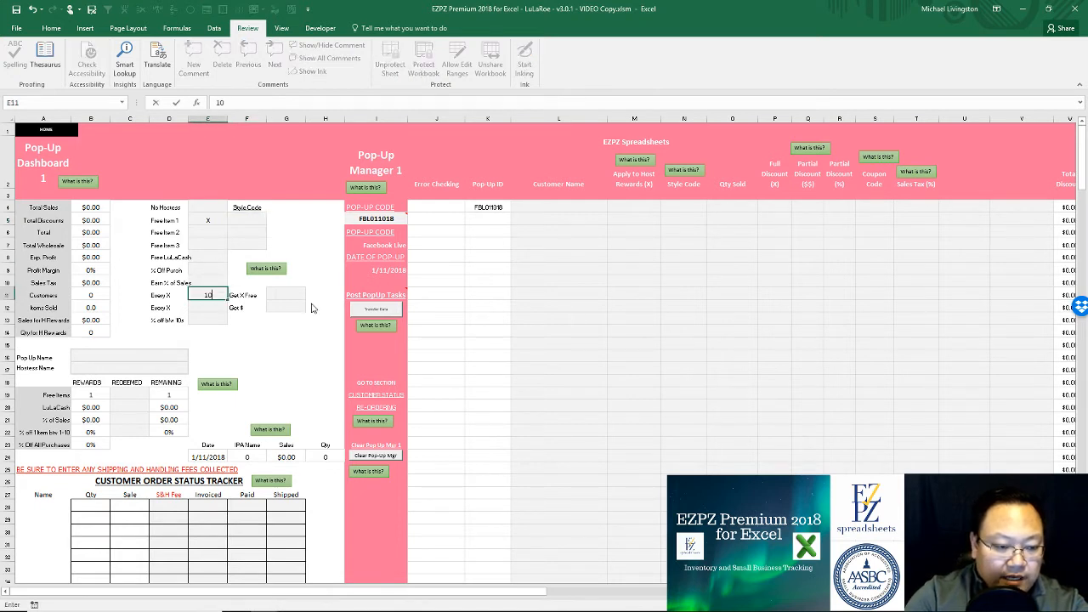
pyautogui.press('BackSpace')
pyautogui.press('BackSpace')
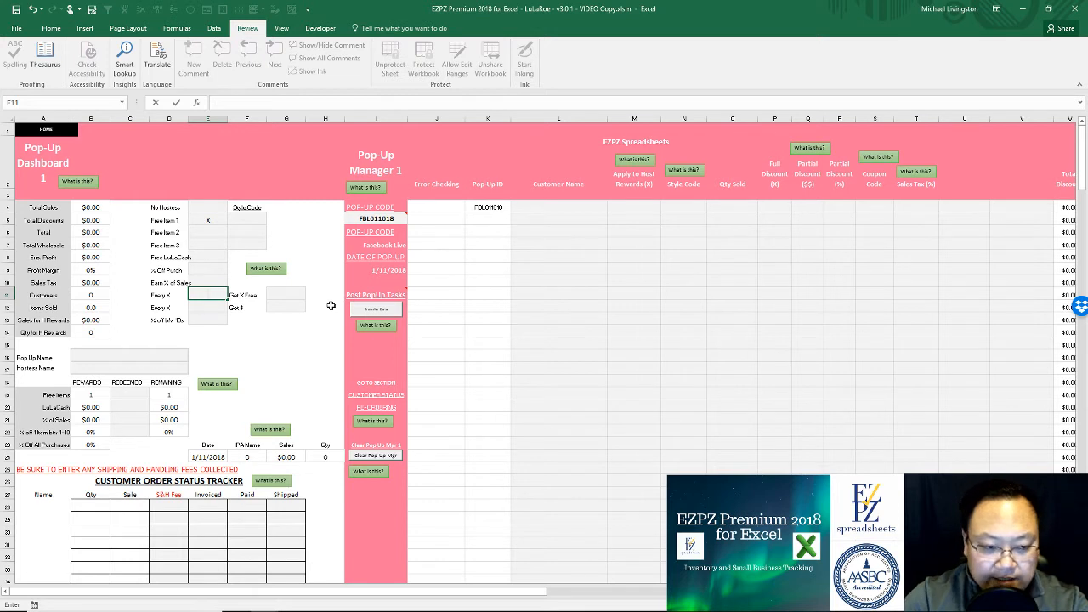
pyautogui.write('3')
pyautogui.click(277, 294)
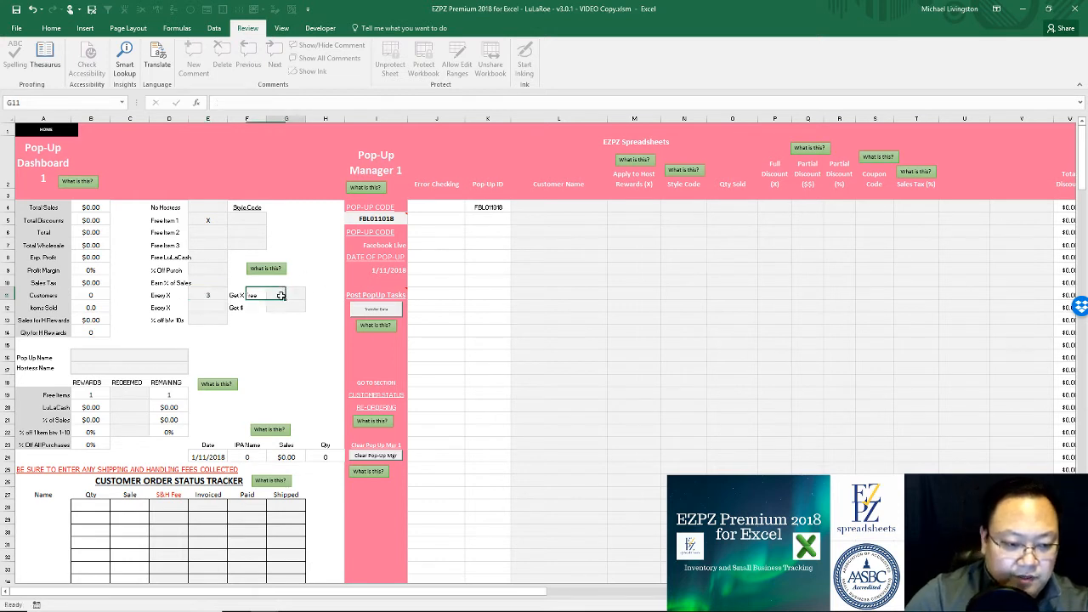
pyautogui.write('1')
pyautogui.click(286, 354)
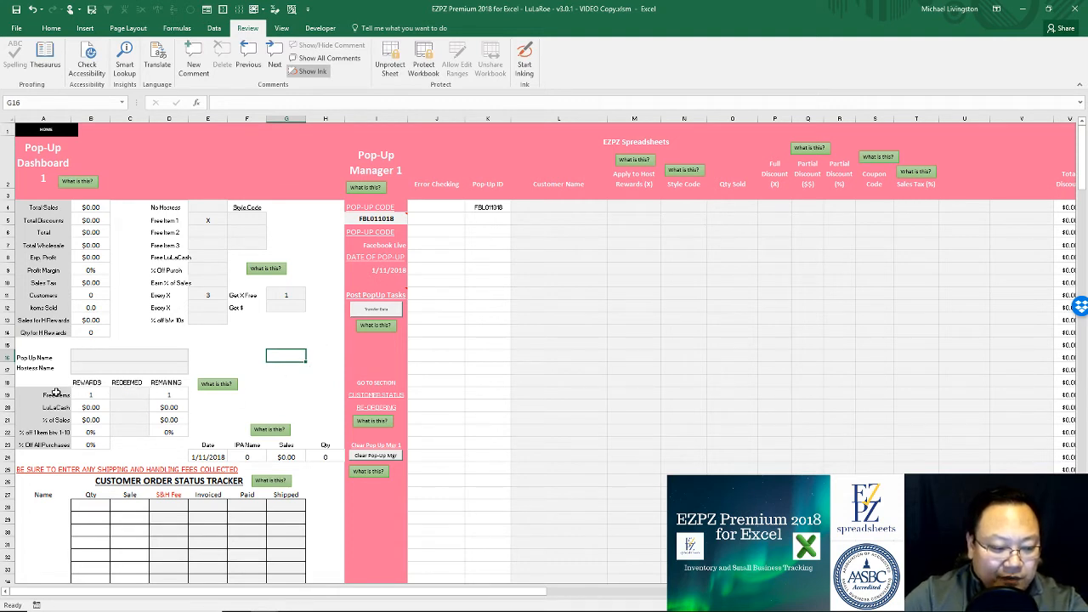
# Step: Review the rewards block showing 1 free-item reward with 1 remaining
pyautogui.moveTo(42, 391); pyautogui.dragTo(163, 443)
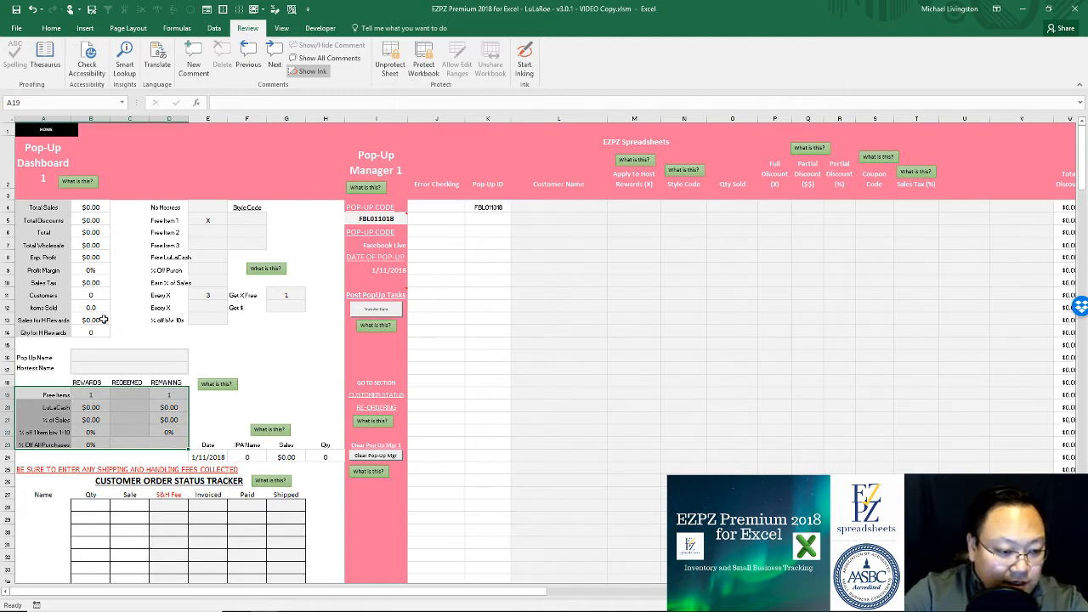
pyautogui.click(114, 357)
pyautogui.click(97, 395)
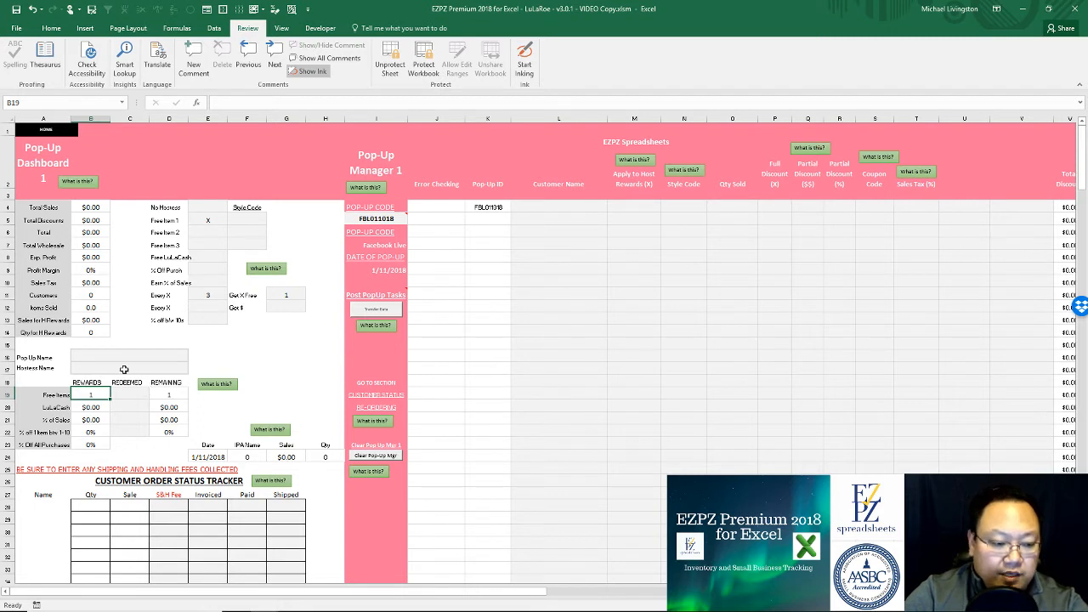
# Step: Name the pop-up 'Facebook Live Post New Year' in B16 and type the hostess's name below
pyautogui.click(159, 352)
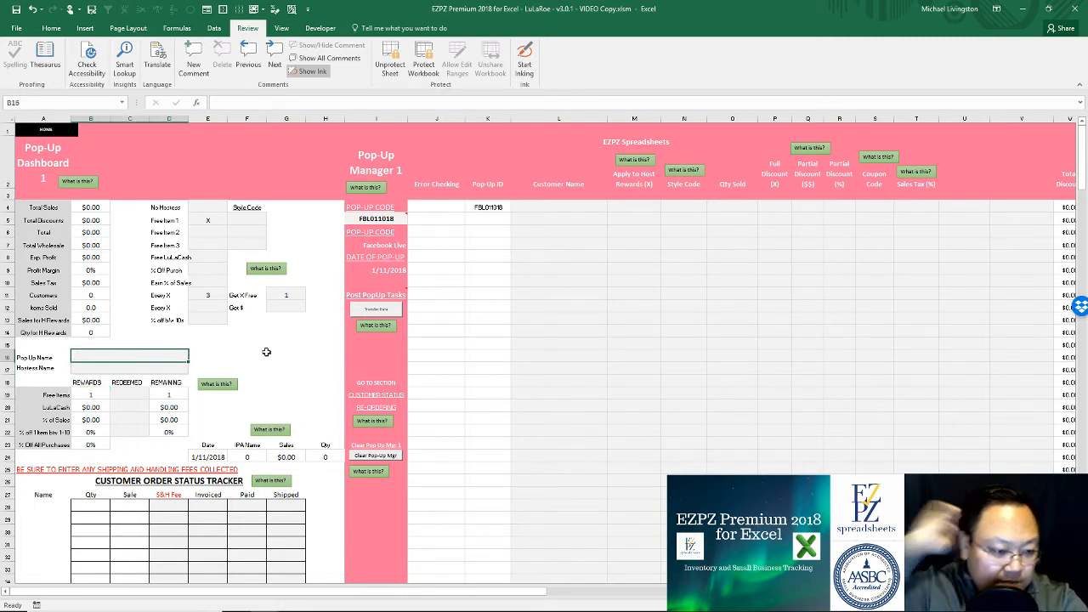
pyautogui.write('Facebook Live')
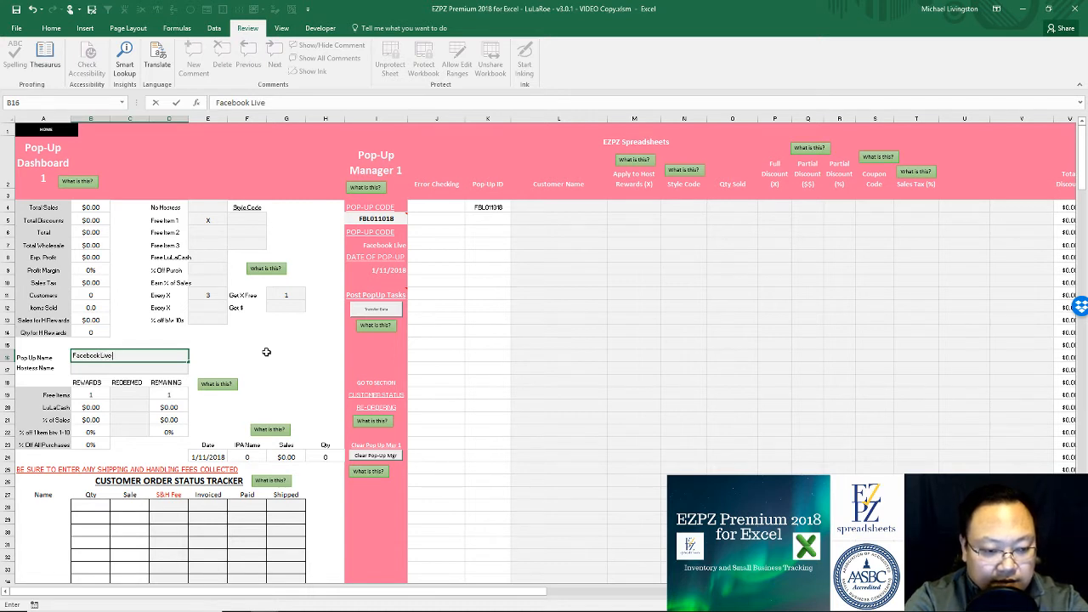
pyautogui.write(' P')
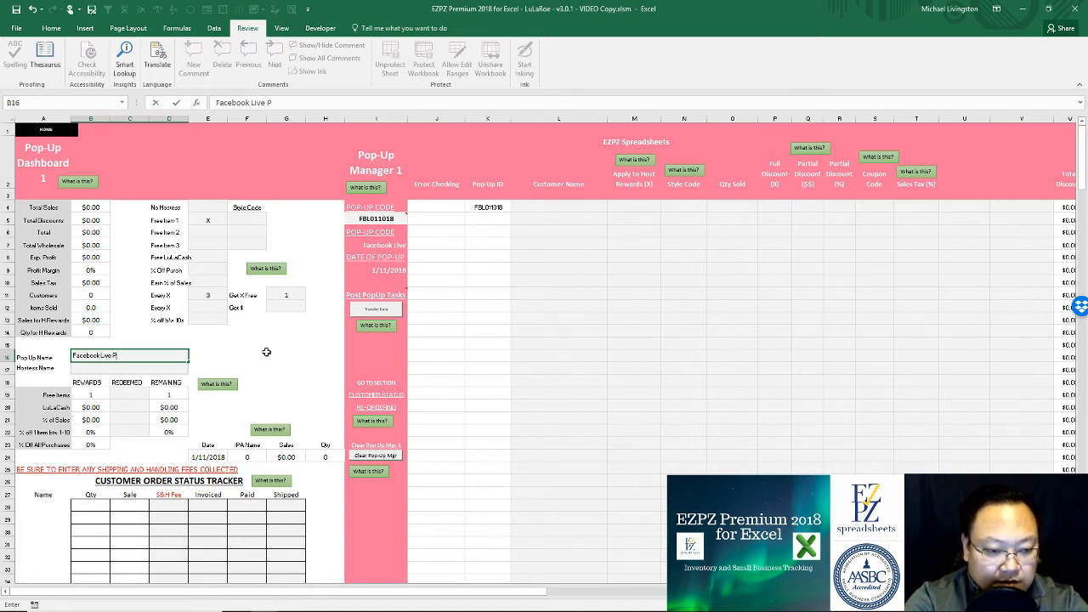
pyautogui.write('ost New Year')
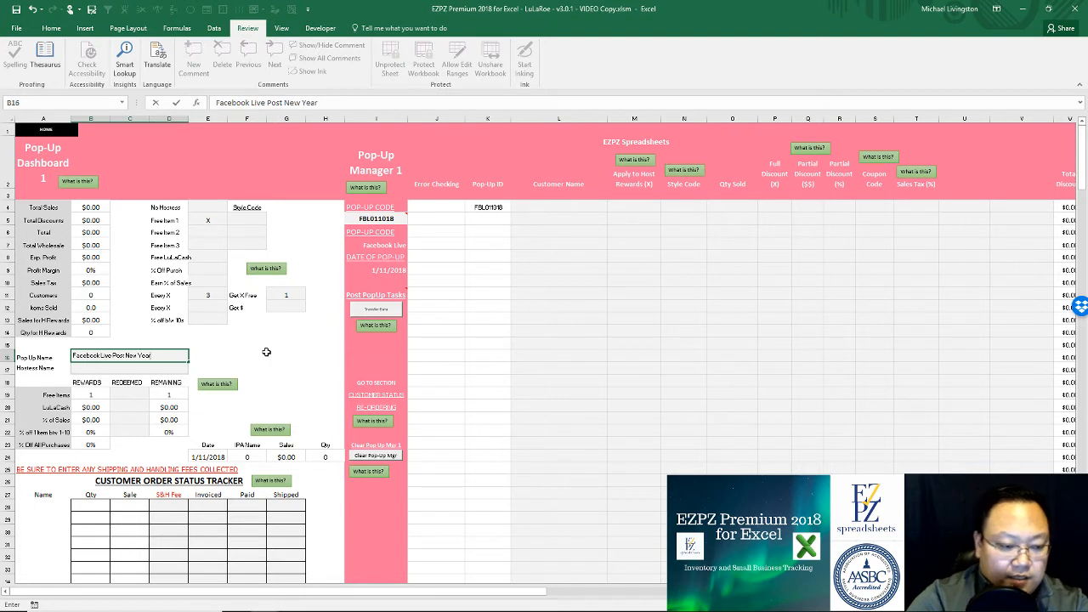
pyautogui.press('Return')
pyautogui.write('Jane Doe')
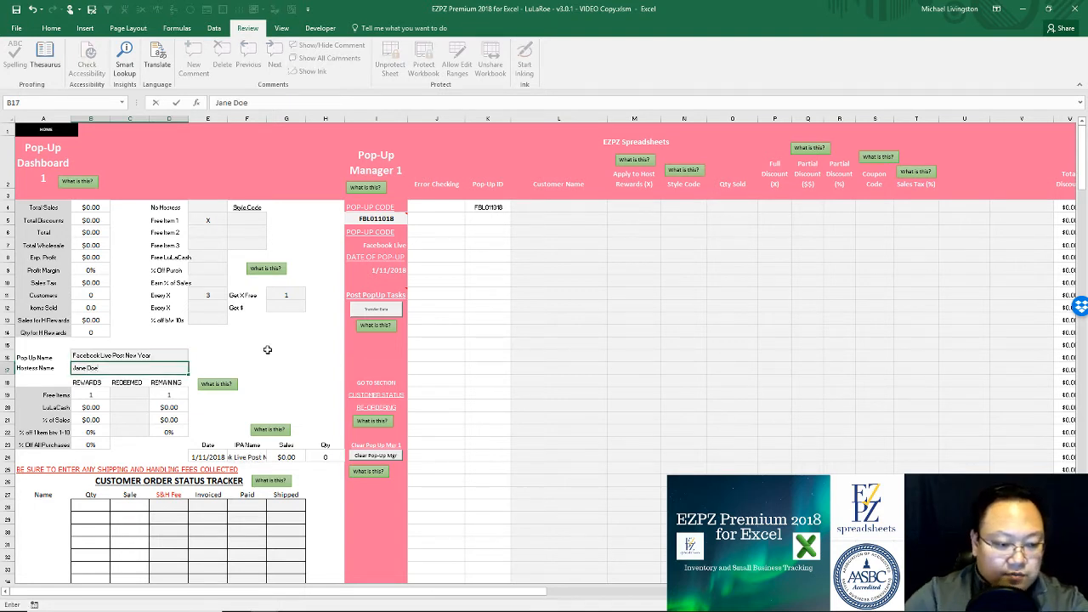
pyautogui.click(267, 349)
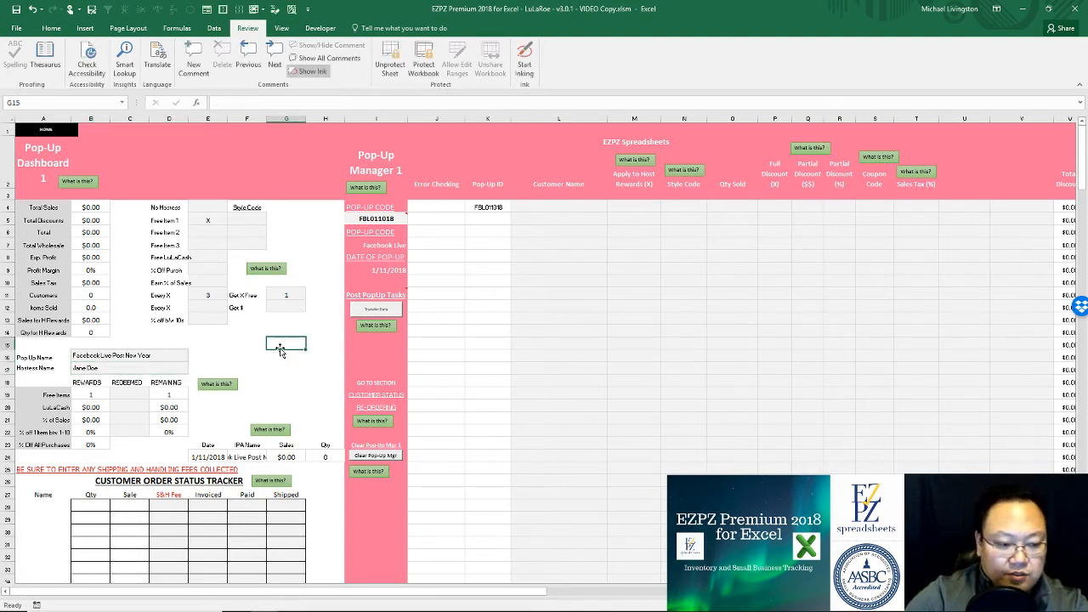
pyautogui.click(542, 244)
pyautogui.click(552, 206)
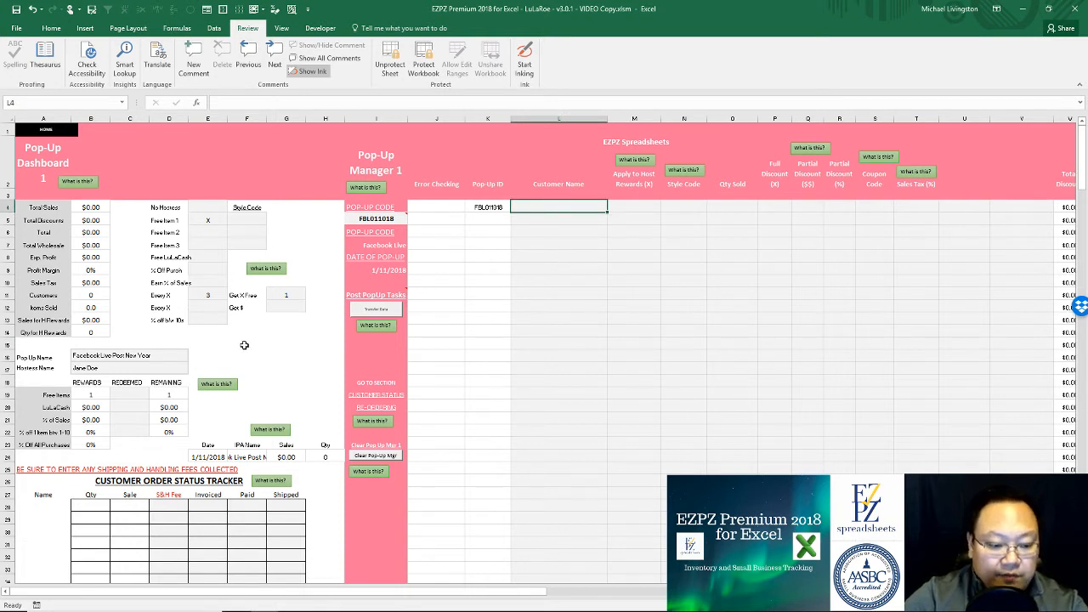
pyautogui.click(540, 228)
pyautogui.click(553, 208)
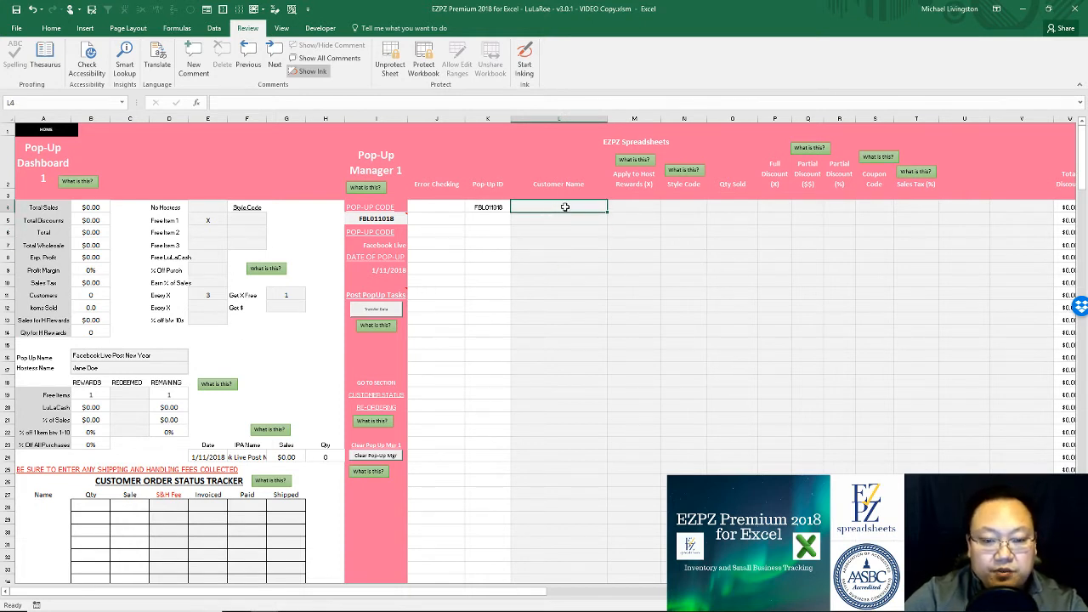
pyautogui.click(628, 206)
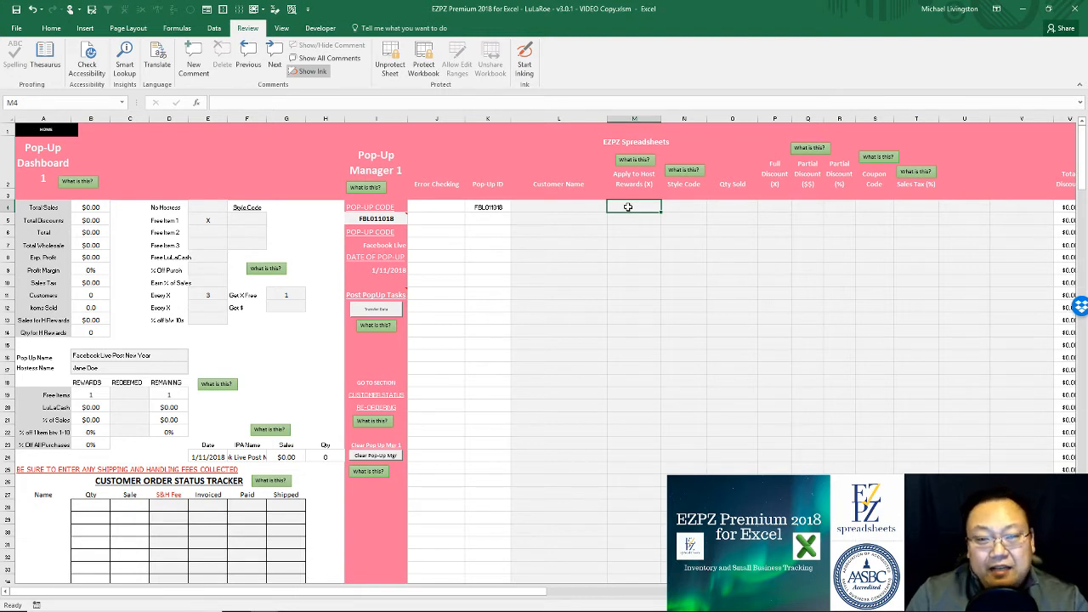
# Step: Add a customer's order: host rewards x, style IRMM, quantity 3
pyautogui.press('Left')
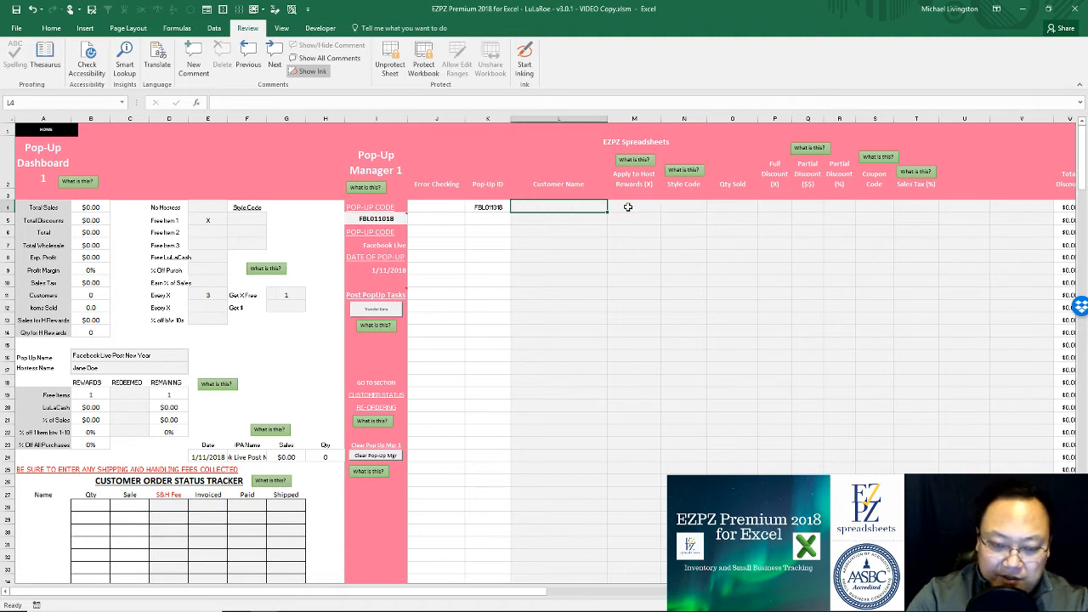
pyautogui.write('Sallie Mae')
pyautogui.press('Tab')
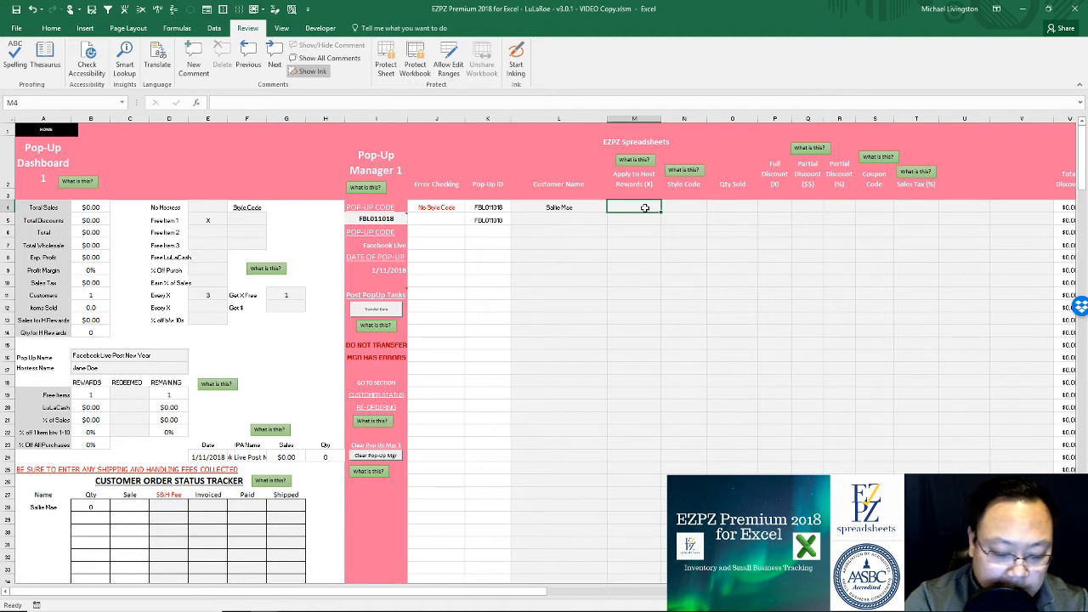
pyautogui.write('x')
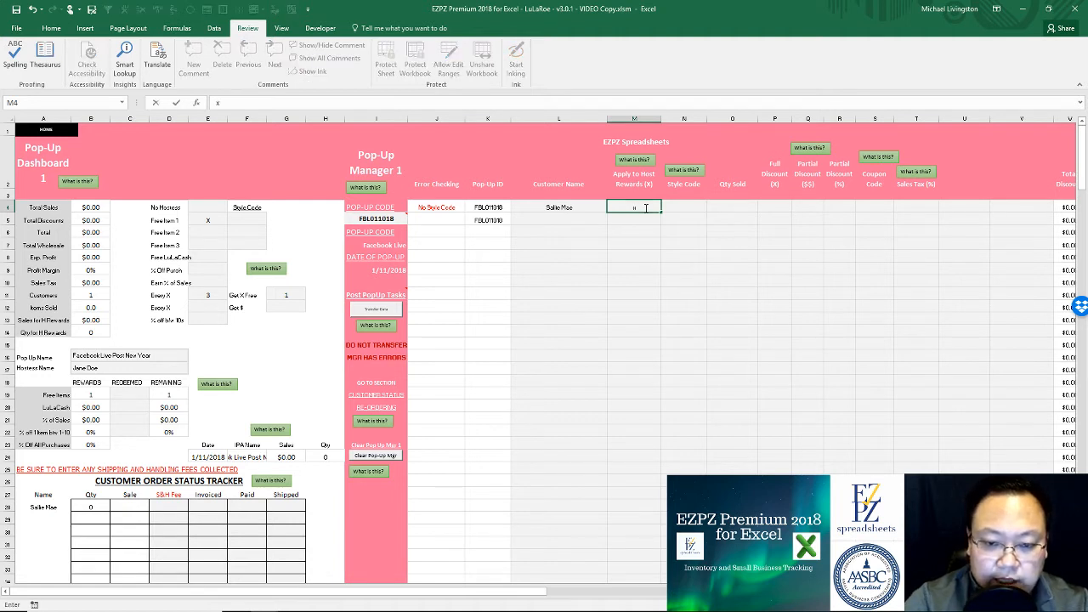
pyautogui.press('Tab')
pyautogui.write('IRMM')
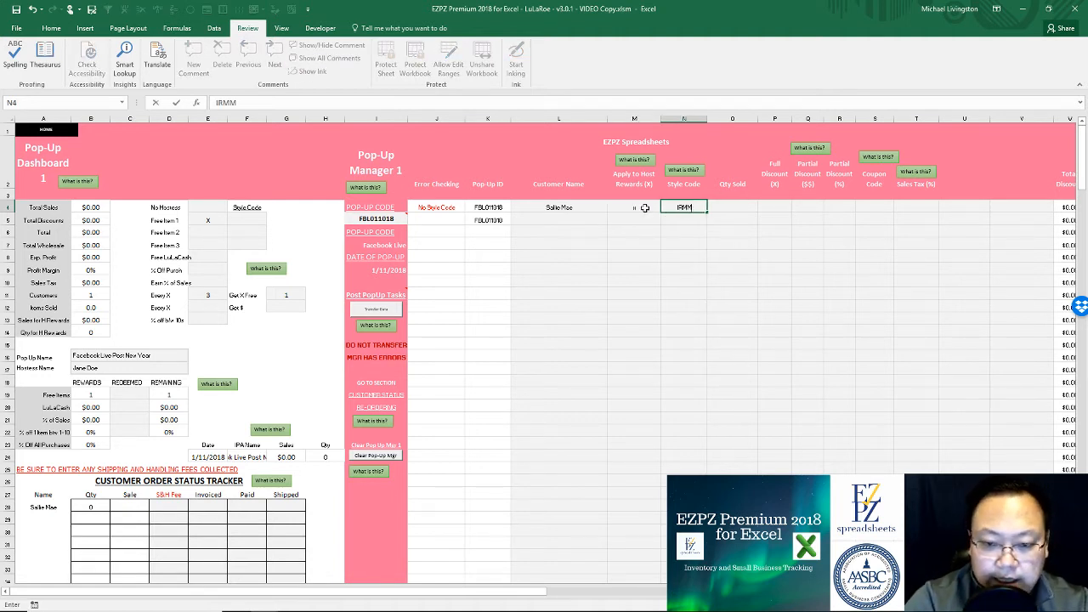
pyautogui.press('Tab')
pyautogui.write('3')
pyautogui.click(690, 208)
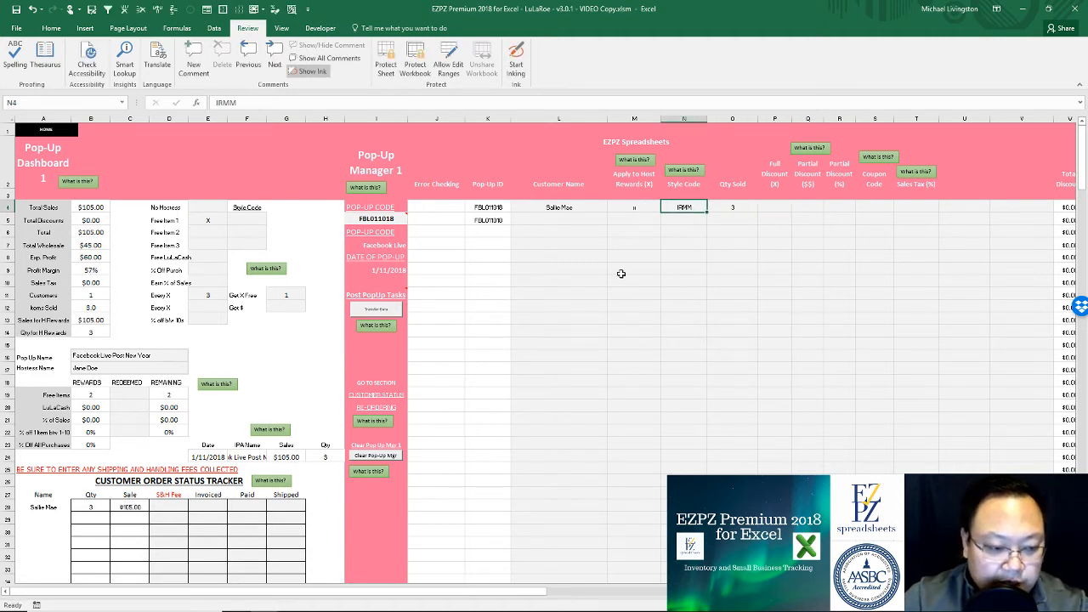
# Step: Check the Free Items rewards formula and redeemed cell, now showing 2 free items
pyautogui.click(90, 395)
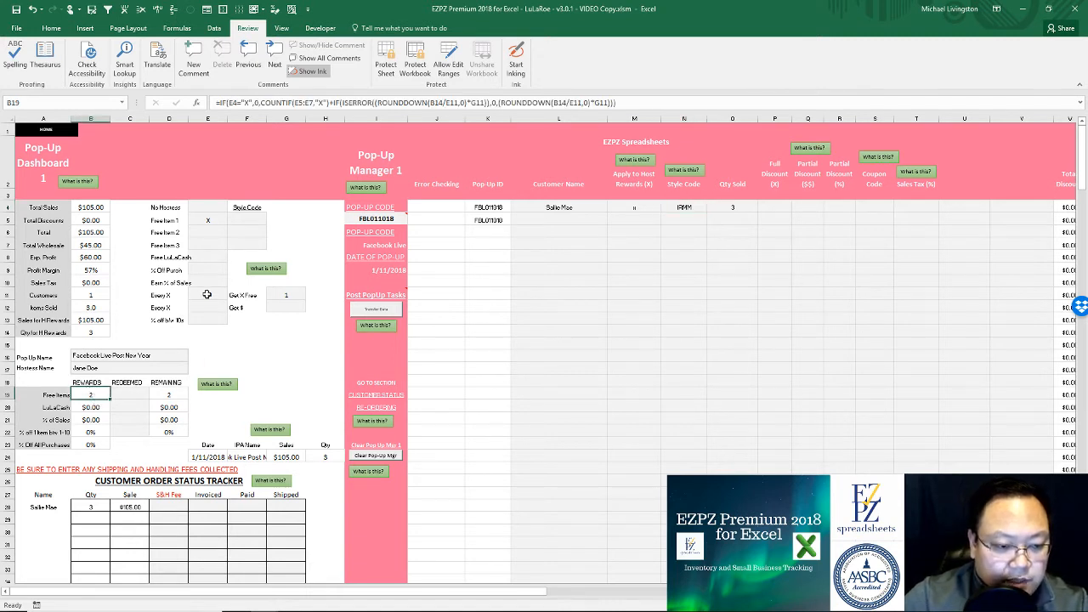
pyautogui.click(127, 395)
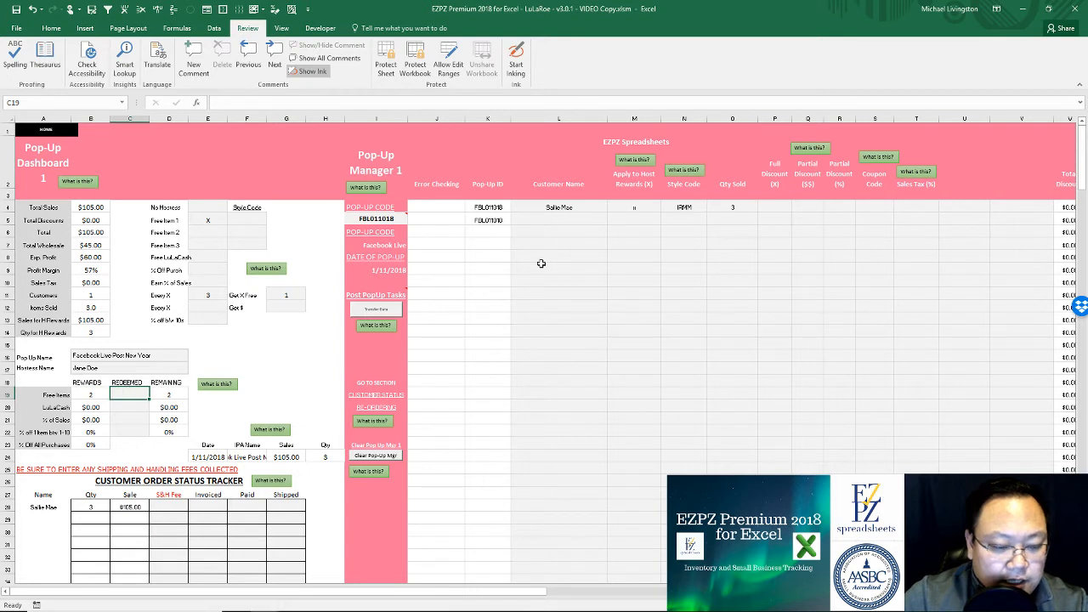
pyautogui.click(692, 235)
# Step: Enter the hostess's name as the second customer on rows 5 and 6
pyautogui.click(585, 229)
pyautogui.click(574, 221)
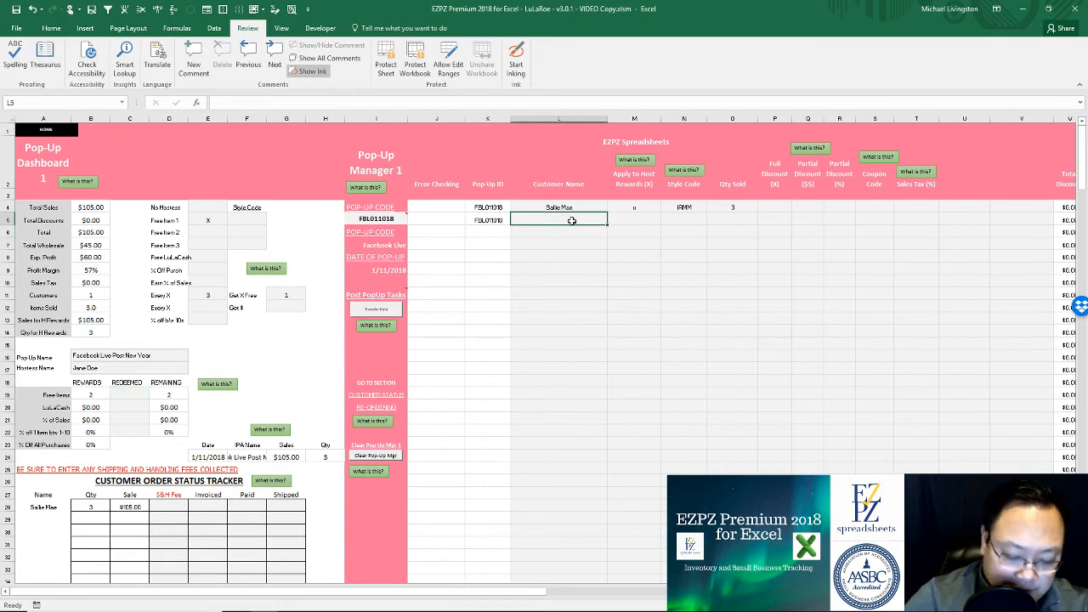
pyautogui.write('Jane Doe')
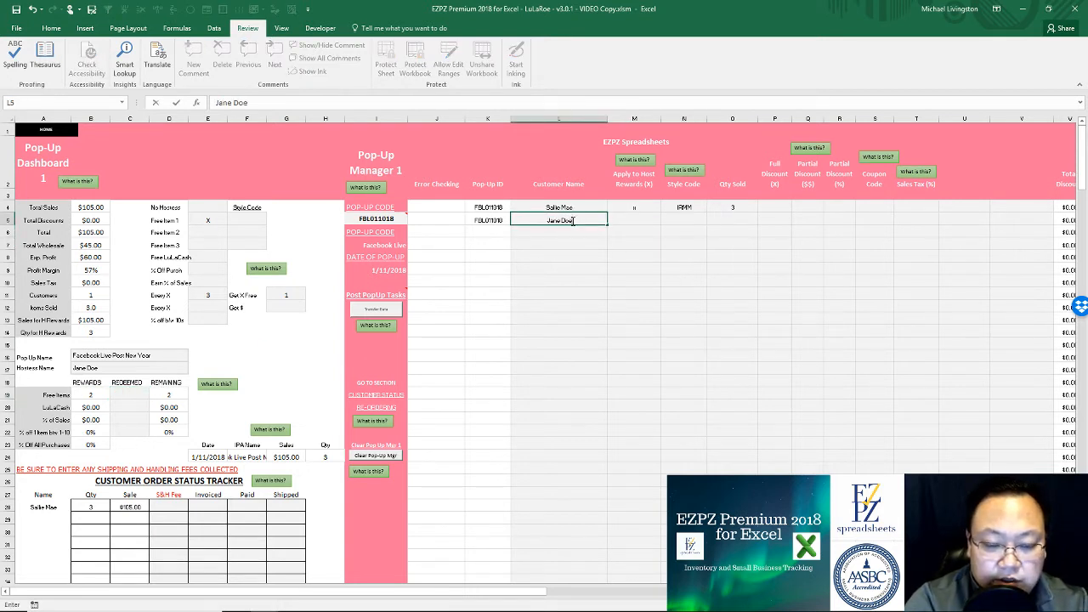
pyautogui.press('Return')
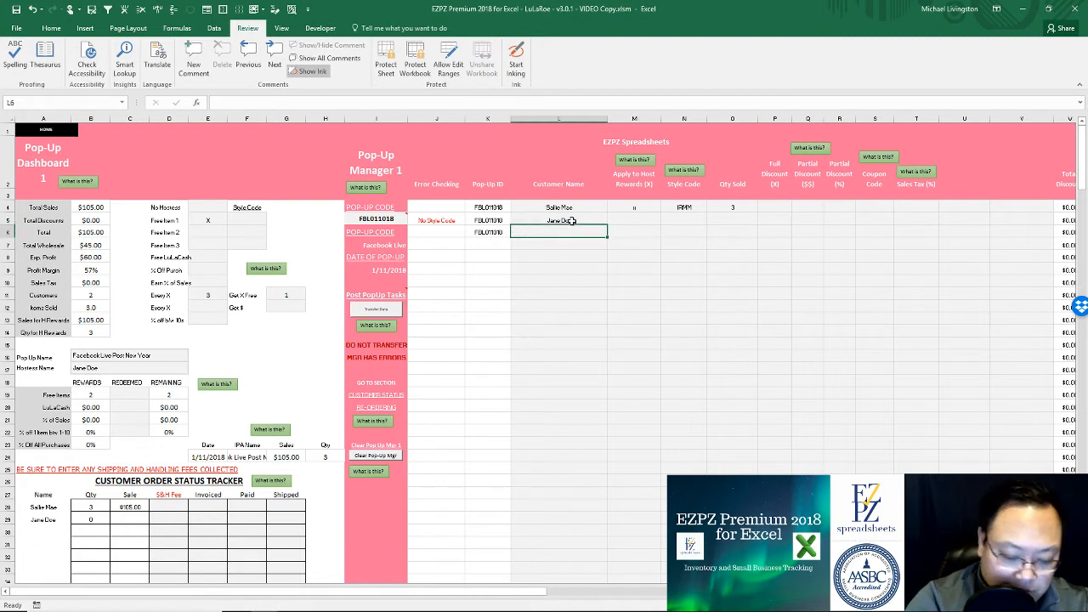
pyautogui.write('Jane Doe')
pyautogui.press('Tab')
pyautogui.press('Tab')
pyautogui.press('Tab')
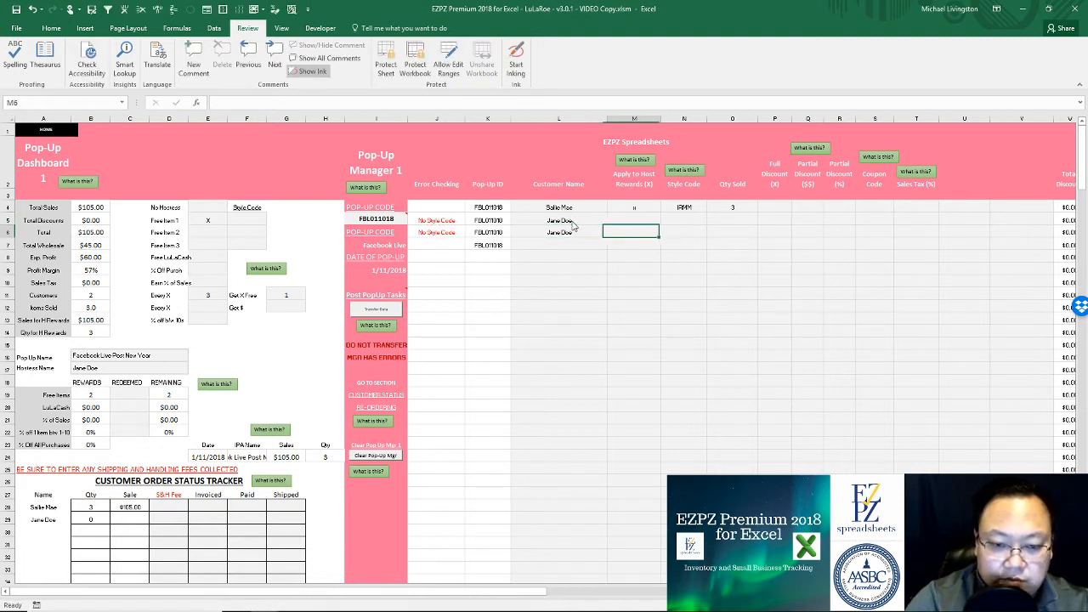
pyautogui.press('Up')
pyautogui.press('Left')
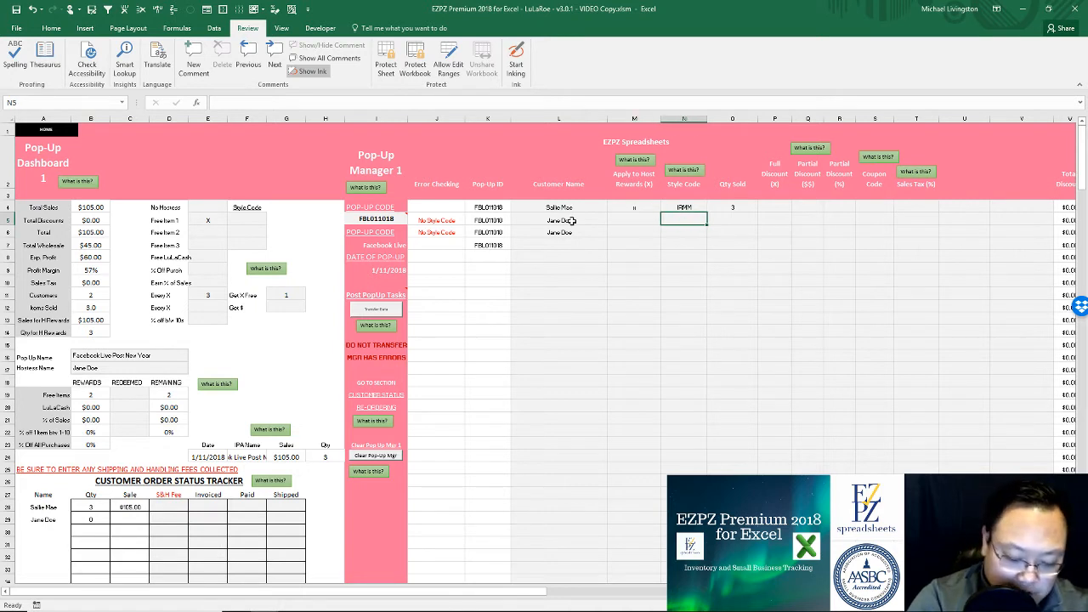
# Step: Give both rows style code LEGOS and quantity 1
pyautogui.write('LEGOS')
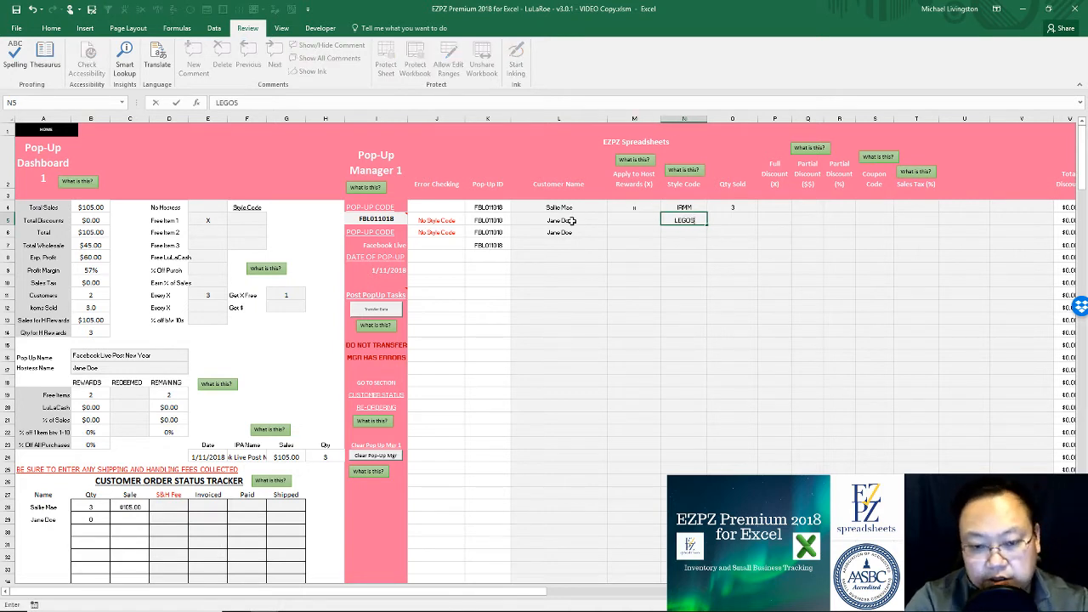
pyautogui.press('Return')
pyautogui.write('LEGOS')
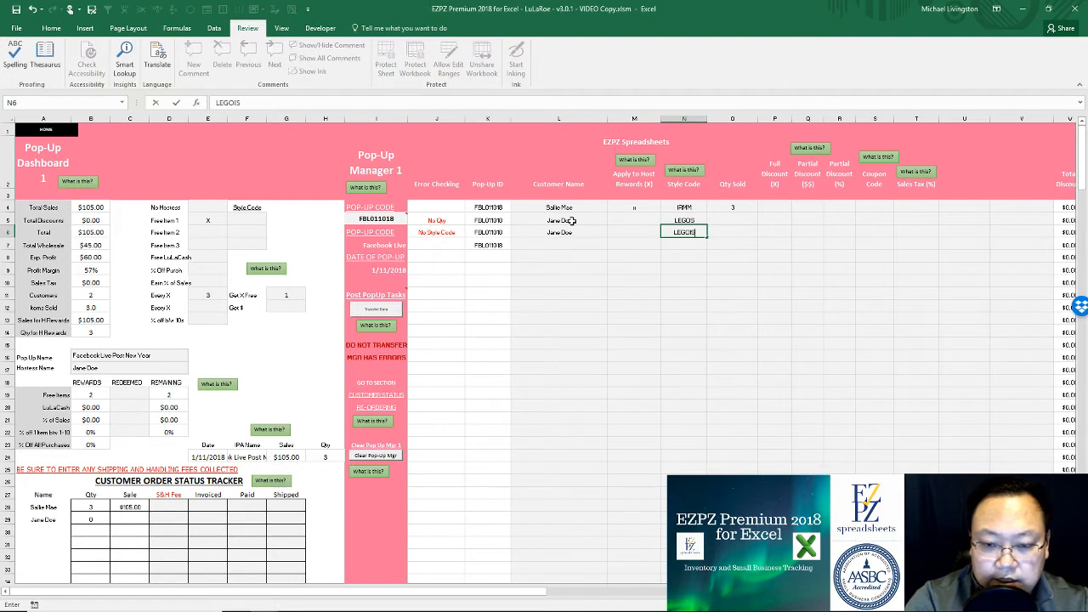
pyautogui.press('BackSpace')
pyautogui.press('BackSpace')
pyautogui.write('S')
pyautogui.press('Right')
pyautogui.press('Up')
pyautogui.write('1')
pyautogui.press('Return')
pyautogui.write('1')
pyautogui.press('Return')
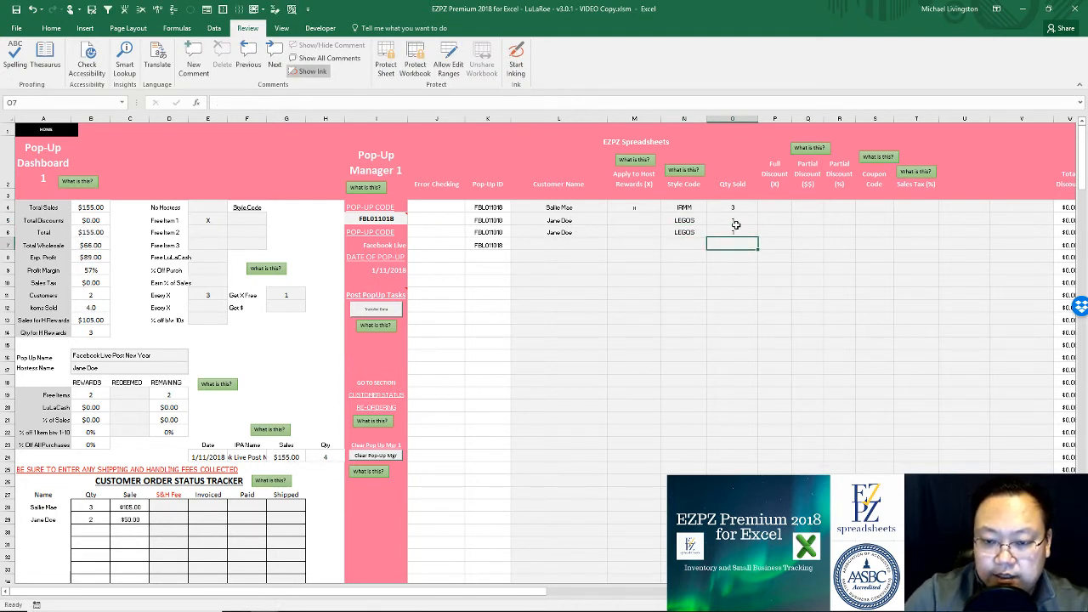
# Step: Mark rows 5 and 6 as full discount with x and record 2 free items redeemed
pyautogui.click(775, 218)
pyautogui.write('x')
pyautogui.press('Return')
pyautogui.write('x')
pyautogui.press('Return')
pyautogui.press('Return')
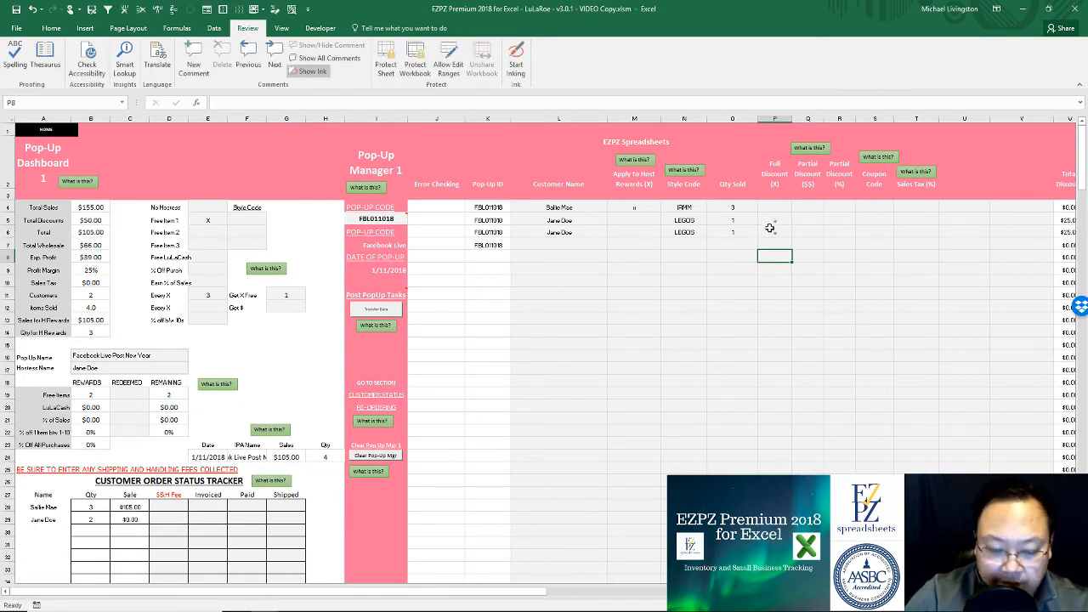
pyautogui.click(121, 395)
pyautogui.write('2')
pyautogui.press('Return')
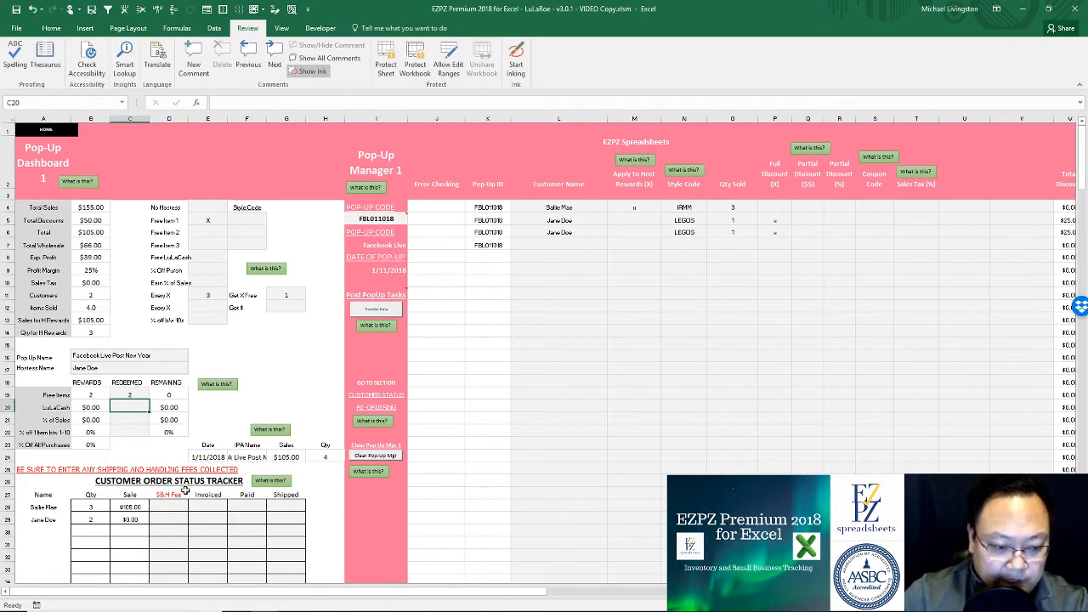
# Step: Enter a $6.00 S&H fee for the first customer in D28
pyautogui.click(693, 324)
pyautogui.click(796, 265)
pyautogui.click(807, 221)
pyautogui.click(808, 208)
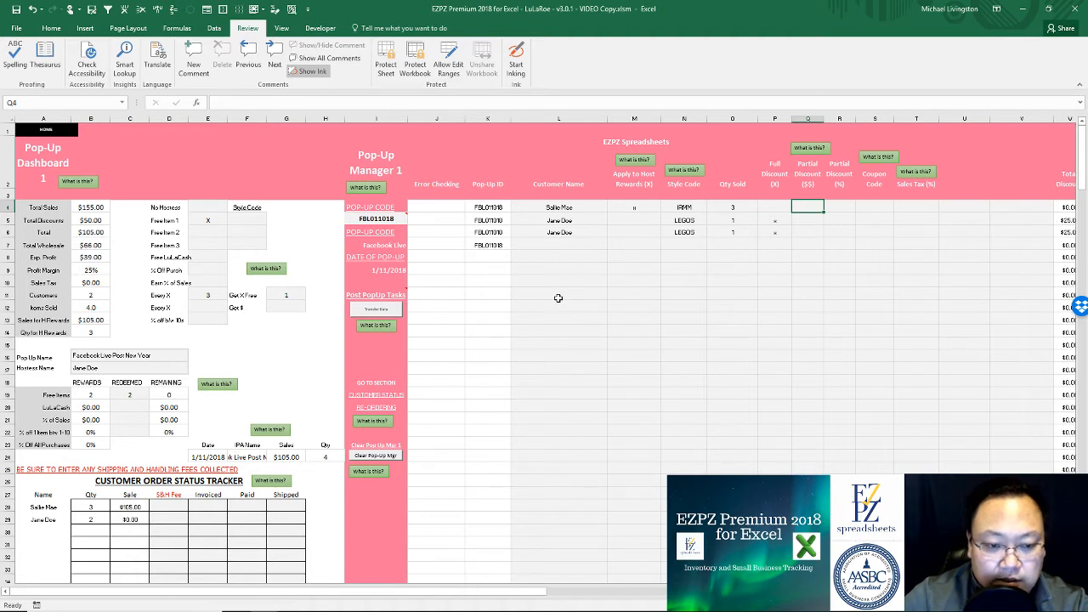
pyautogui.click(809, 280)
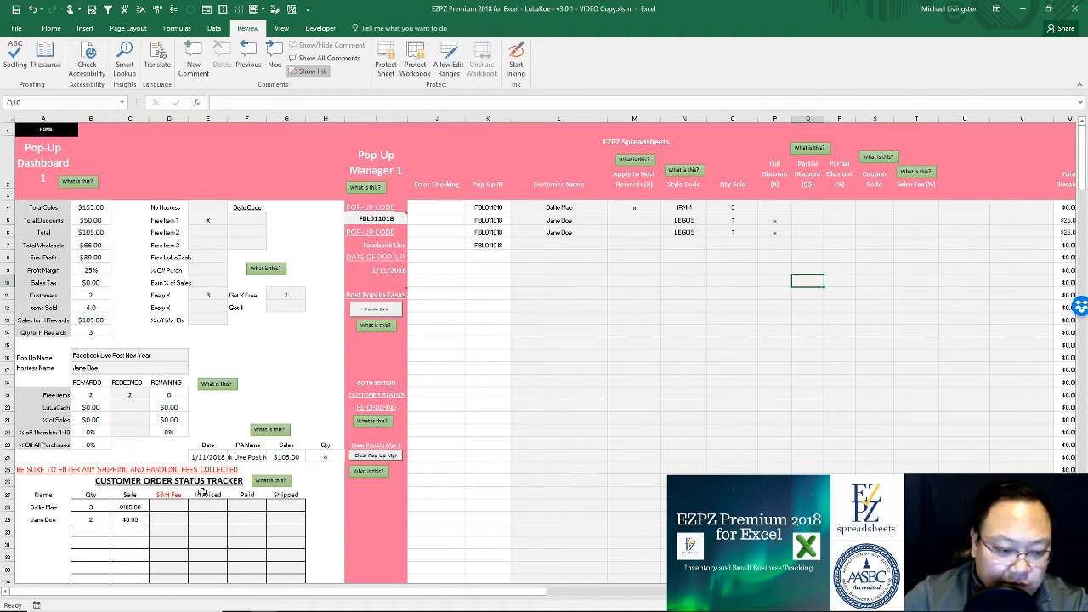
pyautogui.click(180, 506)
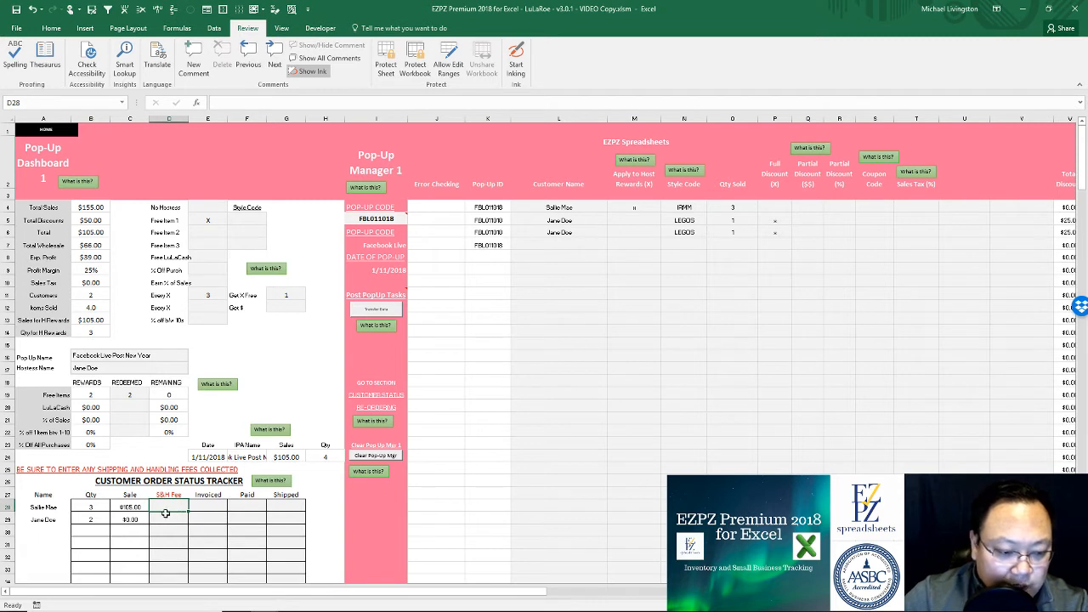
pyautogui.write('6')
pyautogui.press('Return')
pyautogui.click(180, 504)
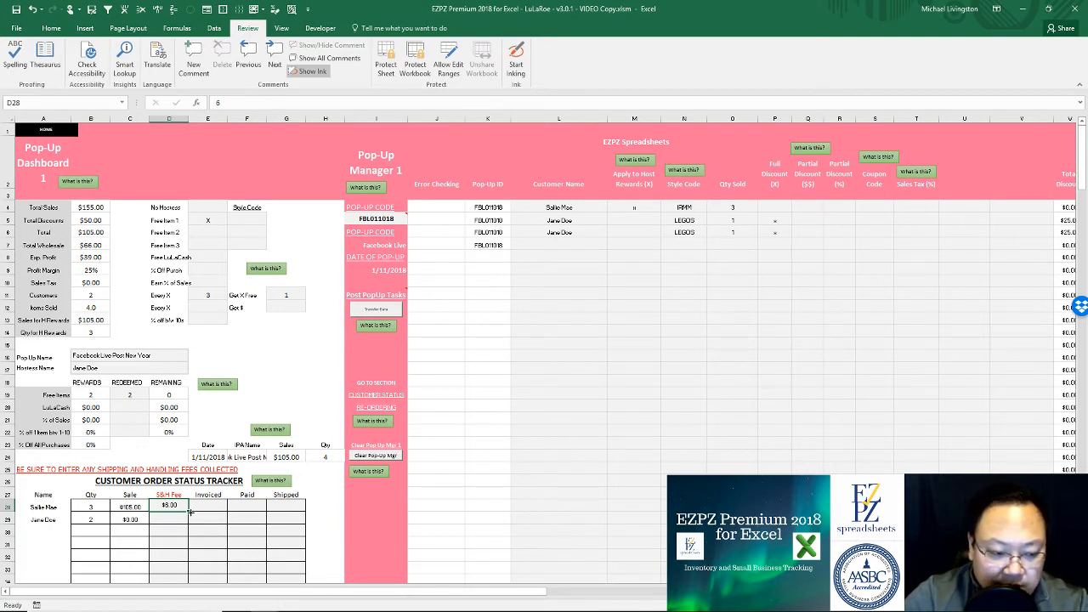
# Step: Review the Sale and Qty formulas beside the shipping fee
pyautogui.click(120, 511)
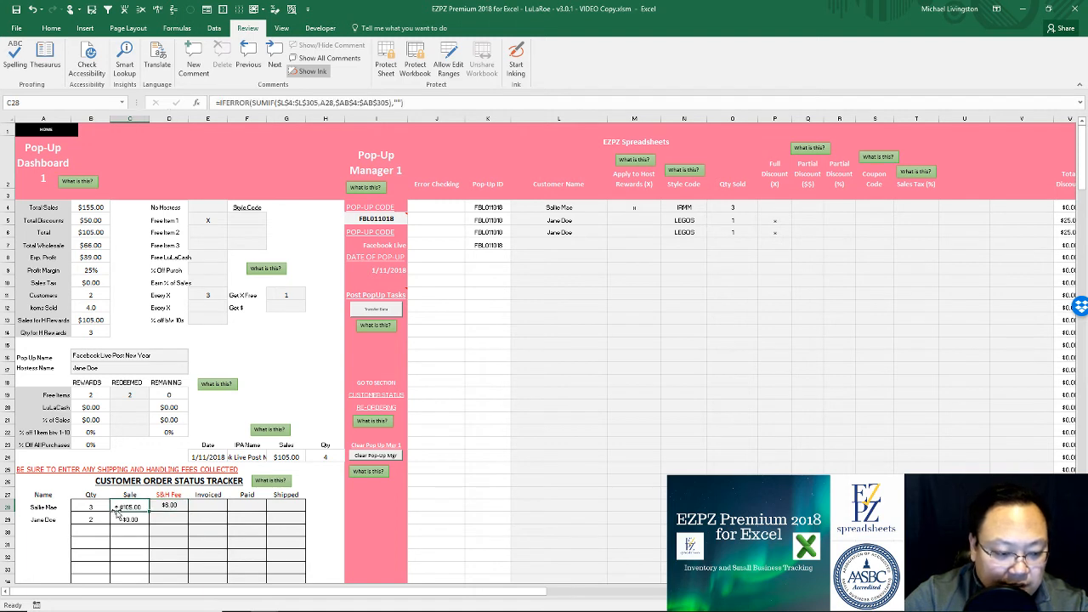
pyautogui.click(92, 508)
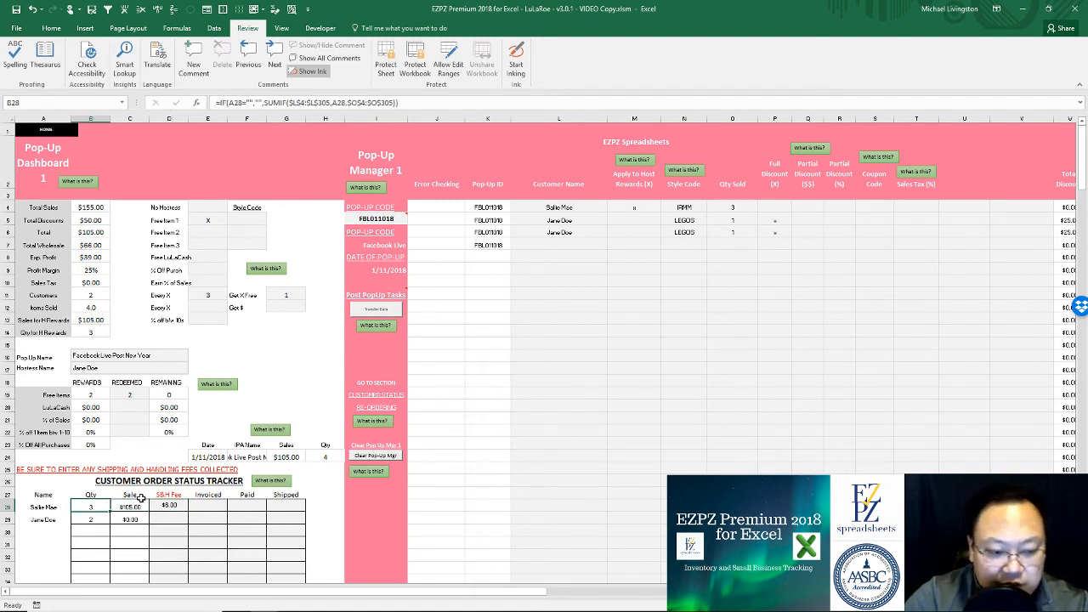
pyautogui.click(133, 507)
pyautogui.click(169, 506)
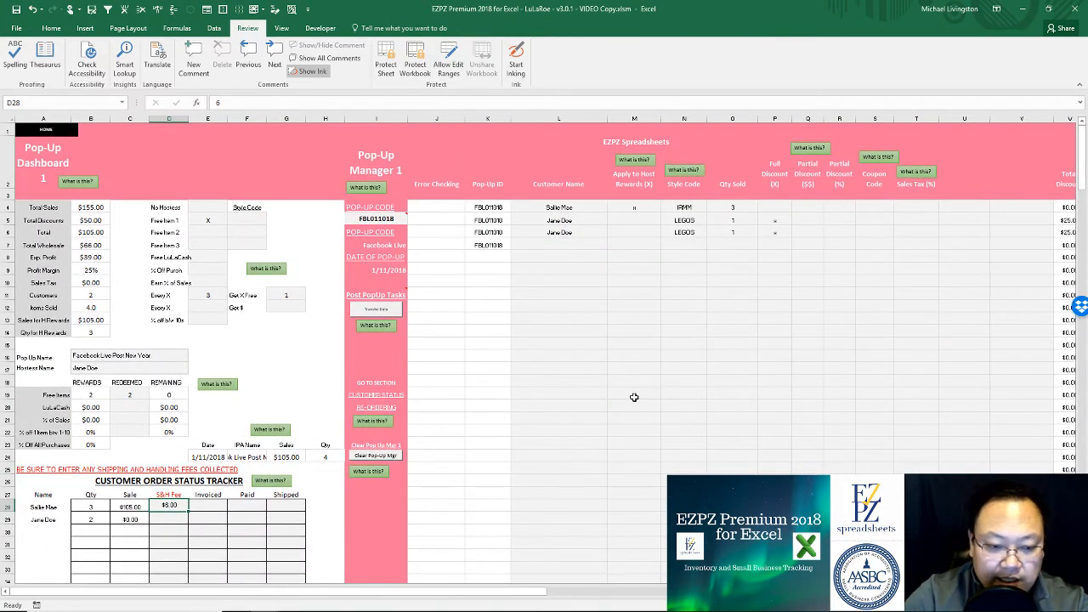
# Step: Start transferring the pop-up data to SALES with the Transfer Data button
pyautogui.click(671, 329)
pyautogui.click(619, 334)
pyautogui.click(676, 279)
pyautogui.press('Right')
pyautogui.press('Right')
pyautogui.press('Right')
pyautogui.press('Right')
pyautogui.press('Right')
pyautogui.press('Right')
pyautogui.press('Right')
pyautogui.press('Right')
pyautogui.press('Right')
pyautogui.press('Right')
pyautogui.press('Right')
pyautogui.press('Right')
pyautogui.press('Right')
pyautogui.press('Right')
pyautogui.press('Right')
pyautogui.press('Right')
pyautogui.press('Right')
pyautogui.press('Right')
pyautogui.press('Right')
pyautogui.press('Right')
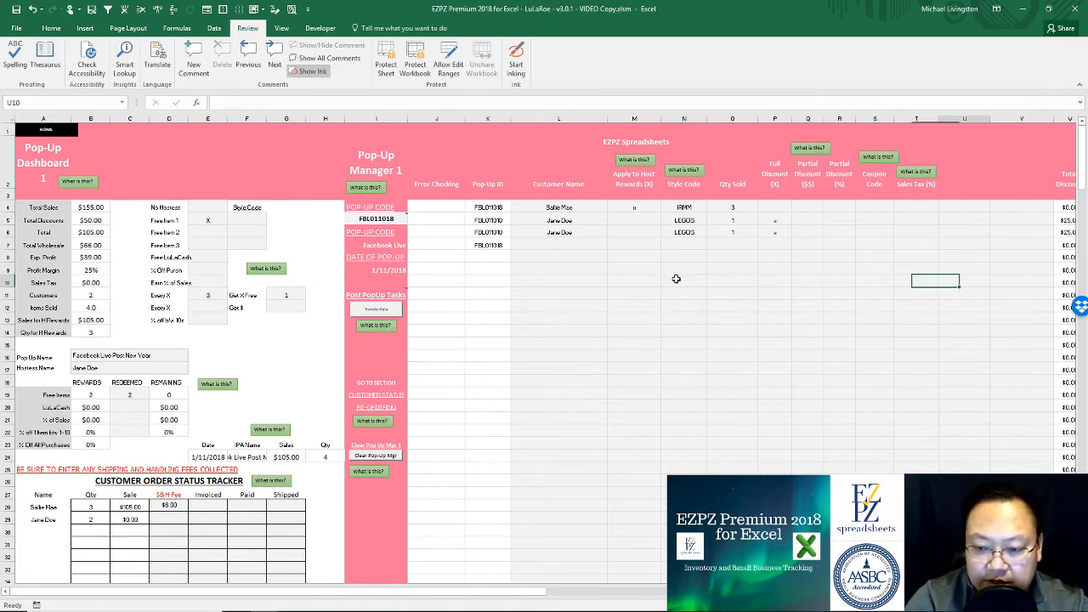
pyautogui.press('Left')
pyautogui.press('Left')
pyautogui.press('Left')
pyautogui.press('Left')
pyautogui.press('Left')
pyautogui.press('Left')
pyautogui.press('Left')
pyautogui.press('Left')
pyautogui.press('Left')
pyautogui.press('Left')
pyautogui.press('Left')
pyautogui.press('Left')
pyautogui.press('Left')
pyautogui.press('Left')
pyautogui.press('Left')
pyautogui.press('Left')
pyautogui.press('Left')
pyautogui.press('Left')
pyautogui.press('Left')
pyautogui.press('Left')
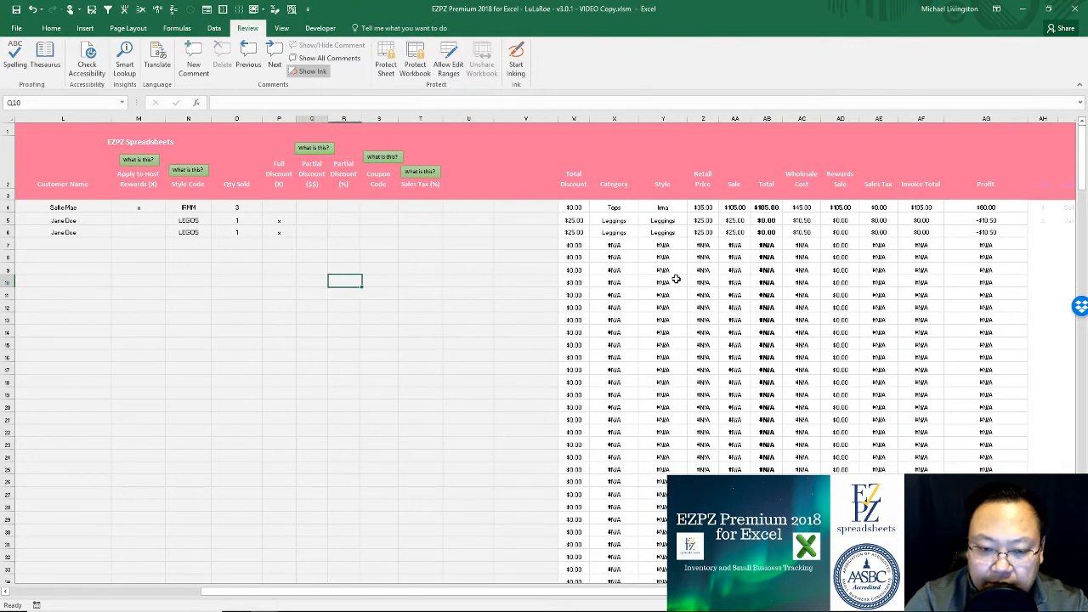
pyautogui.press('Right')
pyautogui.press('Right')
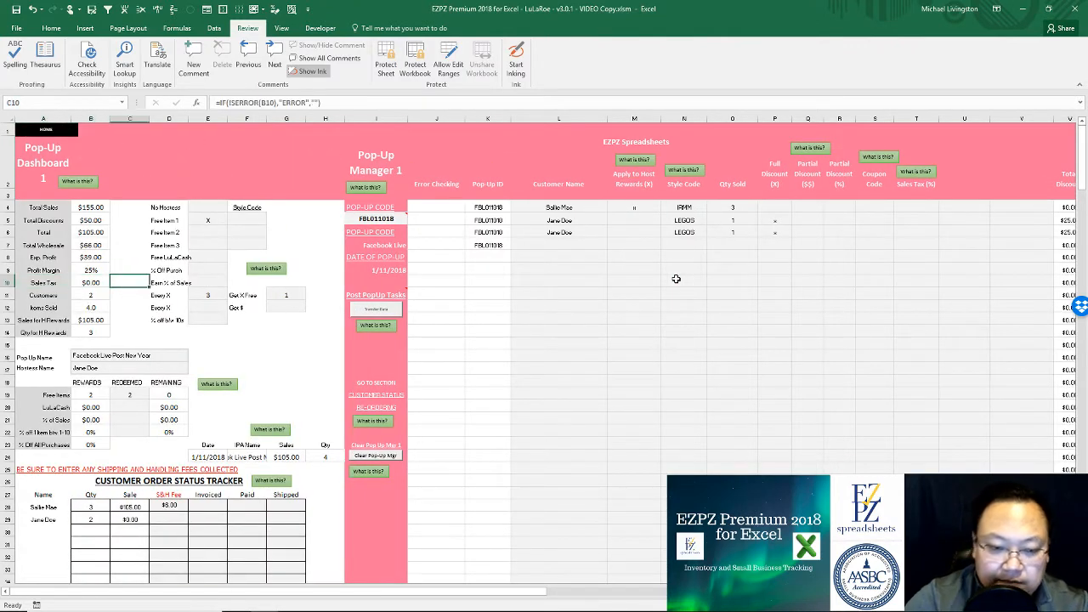
pyautogui.click(676, 278)
pyautogui.click(643, 264)
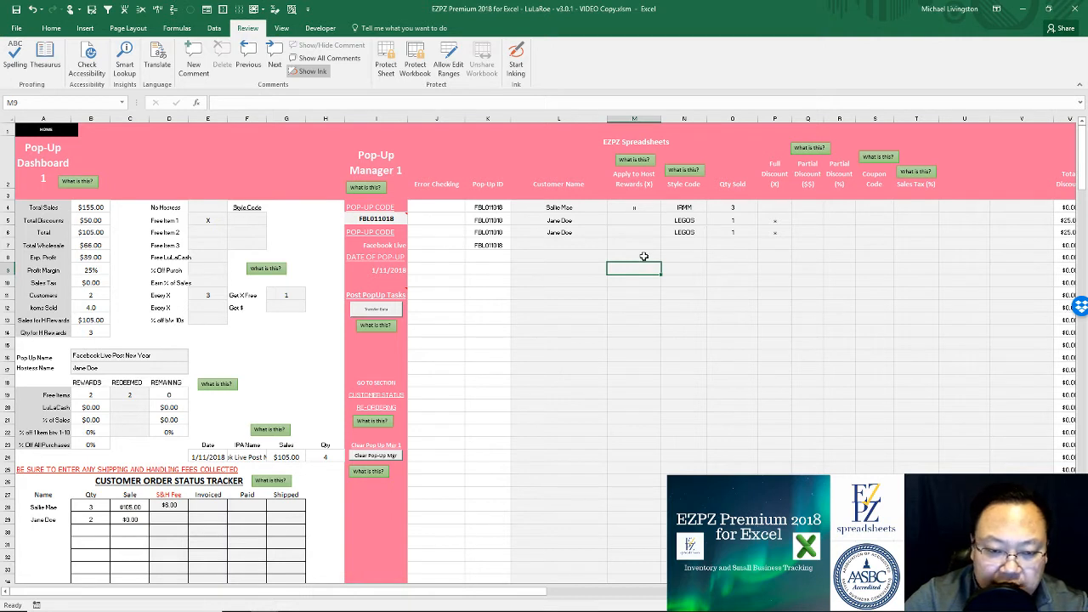
pyautogui.click(386, 309)
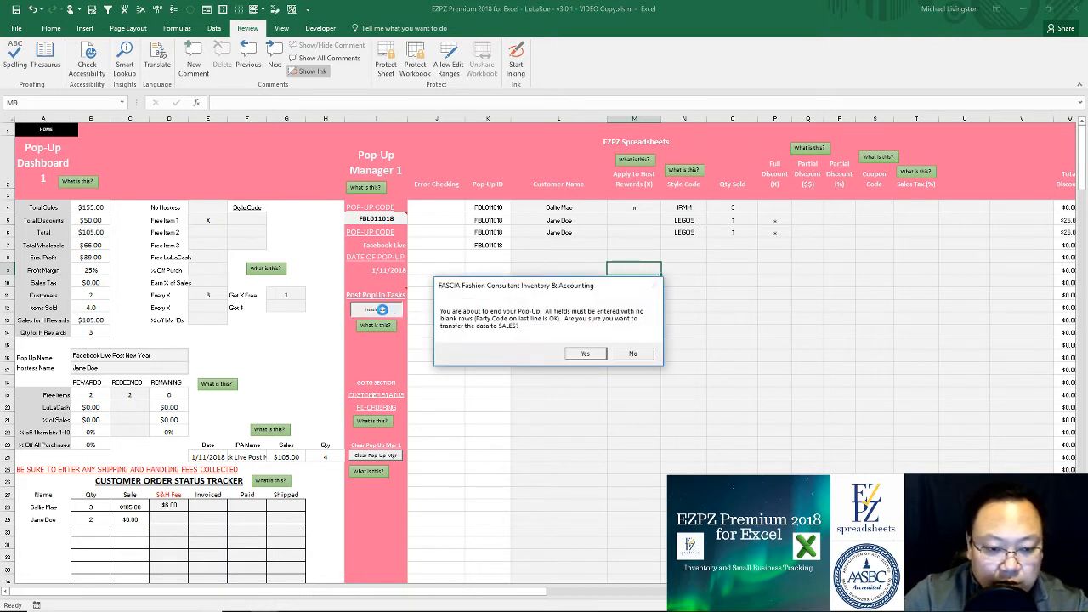
# Step: Confirm ending the pop-up despite the duplicate warning and acknowledge the transfer to Sales Tracking
pyautogui.click(578, 355)
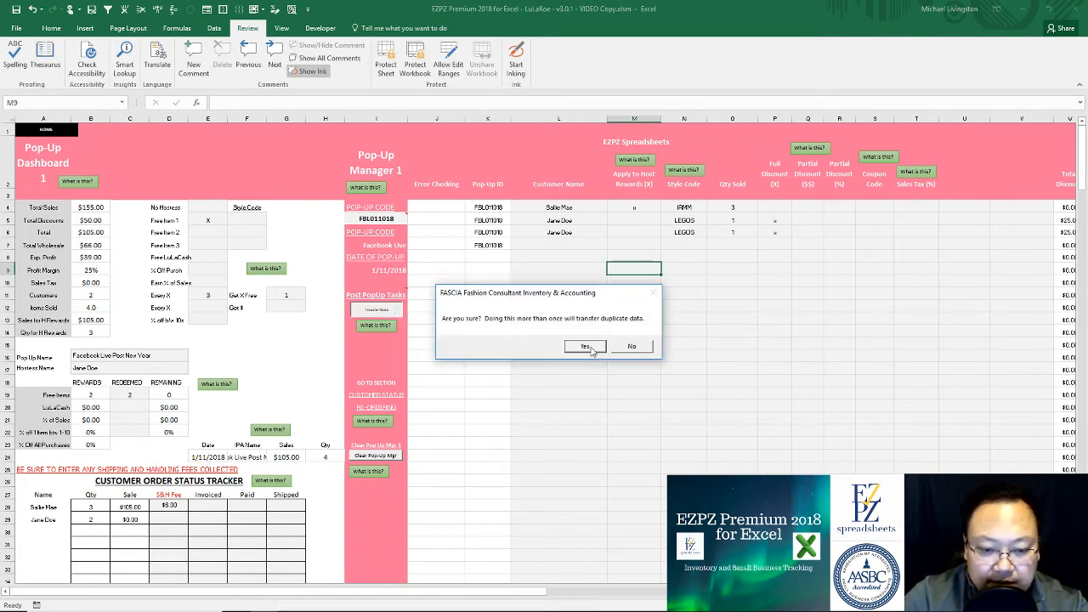
pyautogui.click(589, 348)
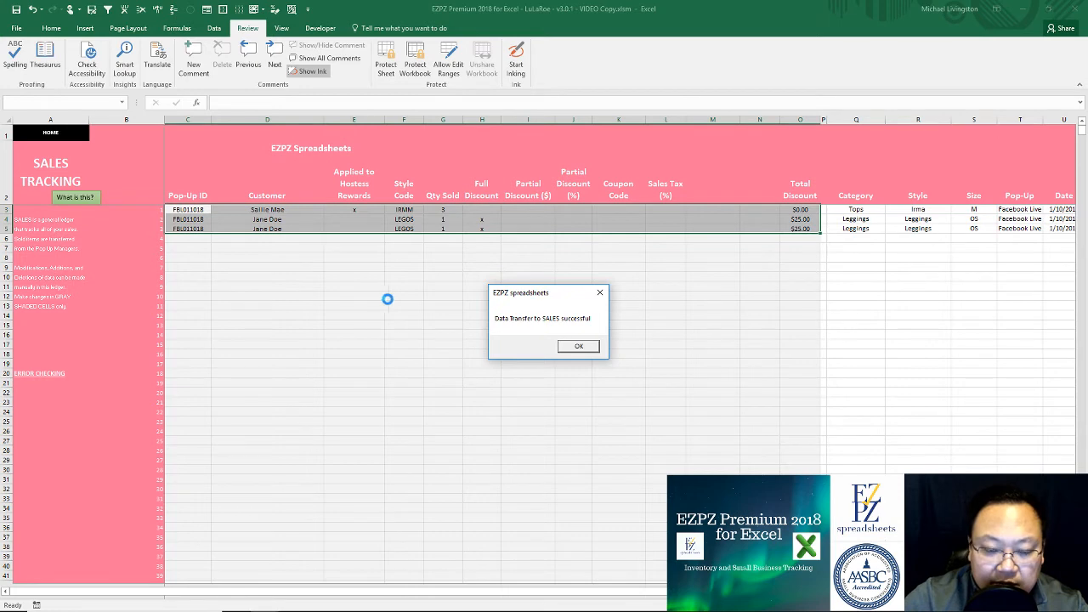
pyautogui.click(578, 352)
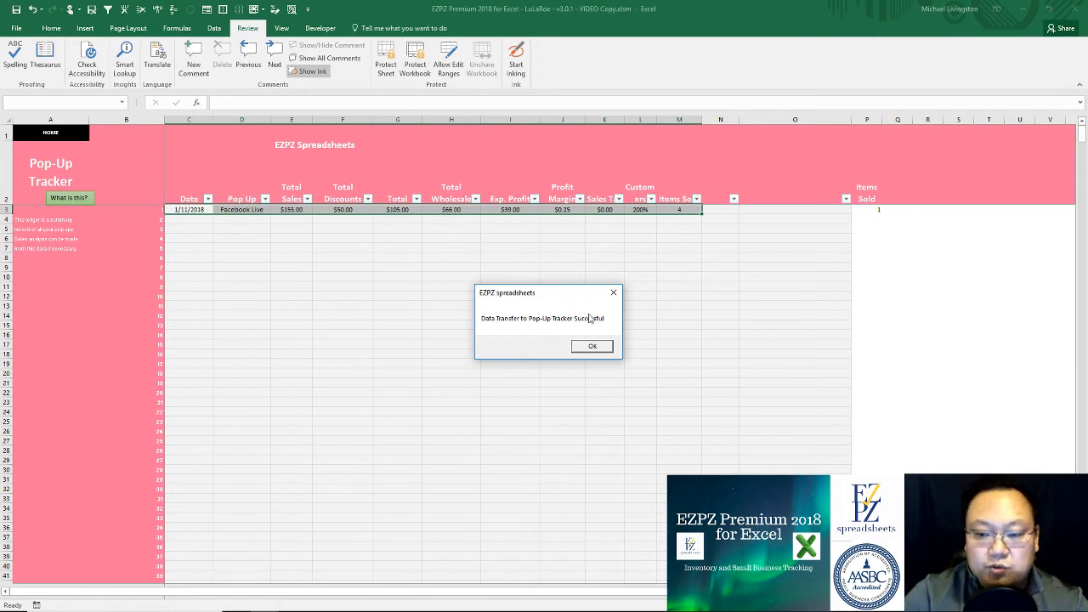
# Step: Acknowledge transfers to Pop-Up Tracker, Discounts Tracker, S&H Fees Collected and IPA Goal Tracker
pyautogui.click(595, 347)
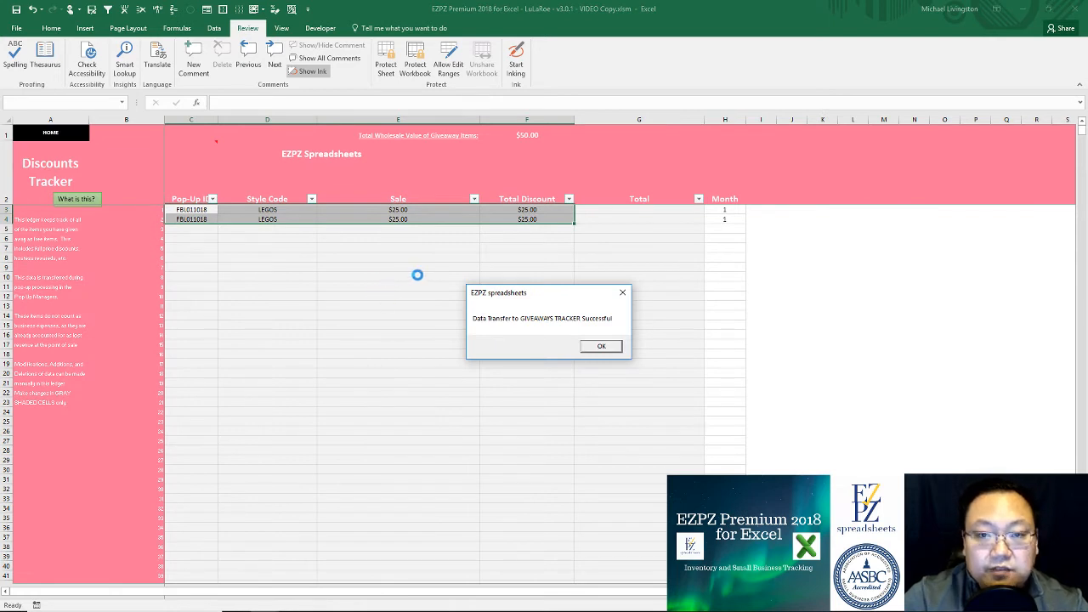
pyautogui.click(603, 346)
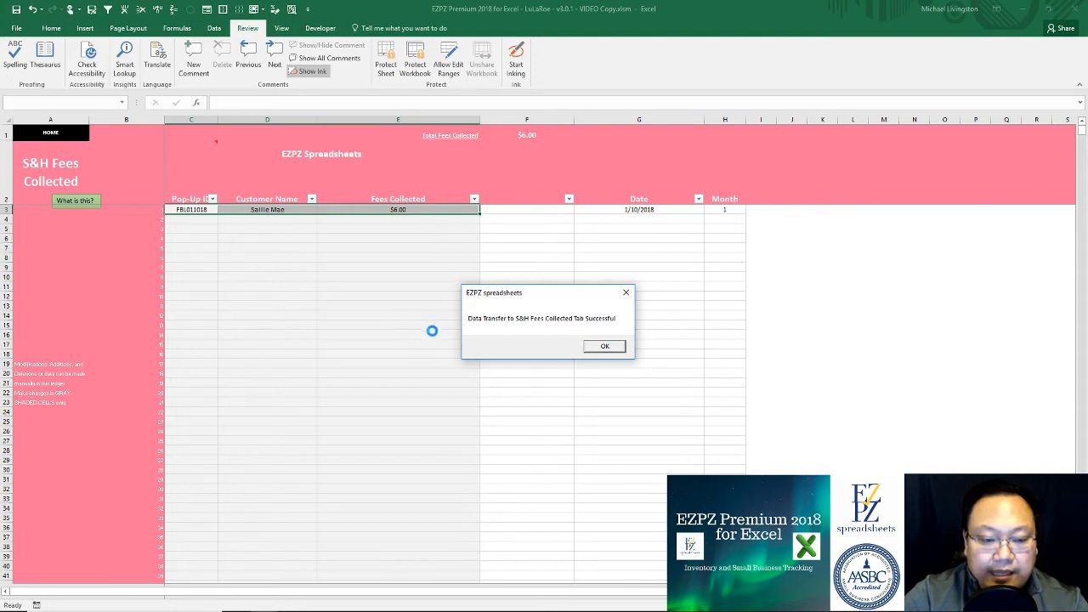
pyautogui.click(603, 346)
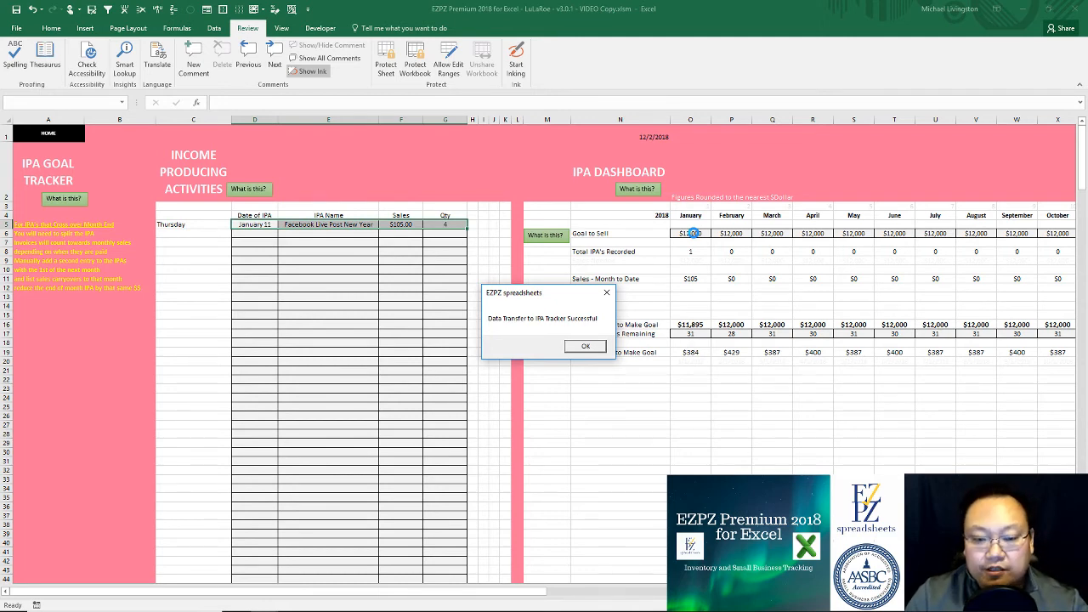
pyautogui.click(586, 348)
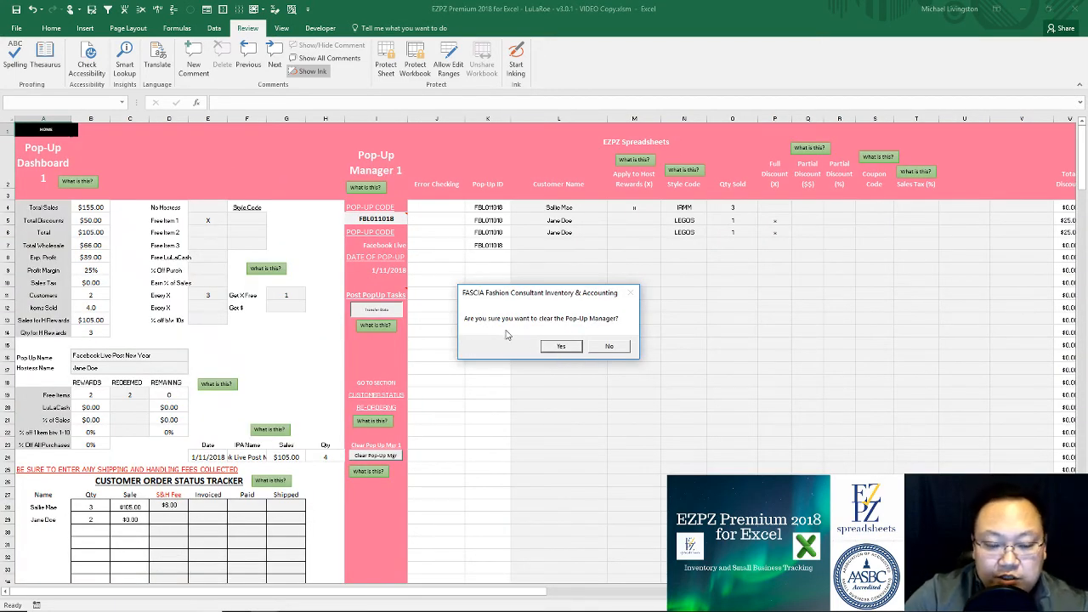
# Step: Confirm clearing Pop-Up Manager 1 and dismiss the completion message
pyautogui.click(573, 345)
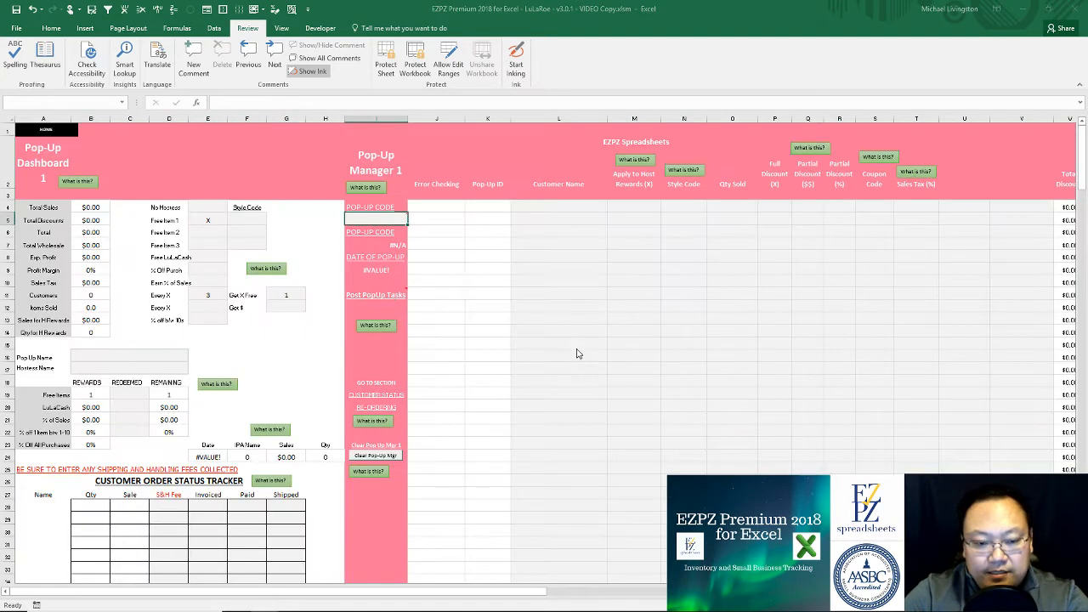
pyautogui.click(607, 345)
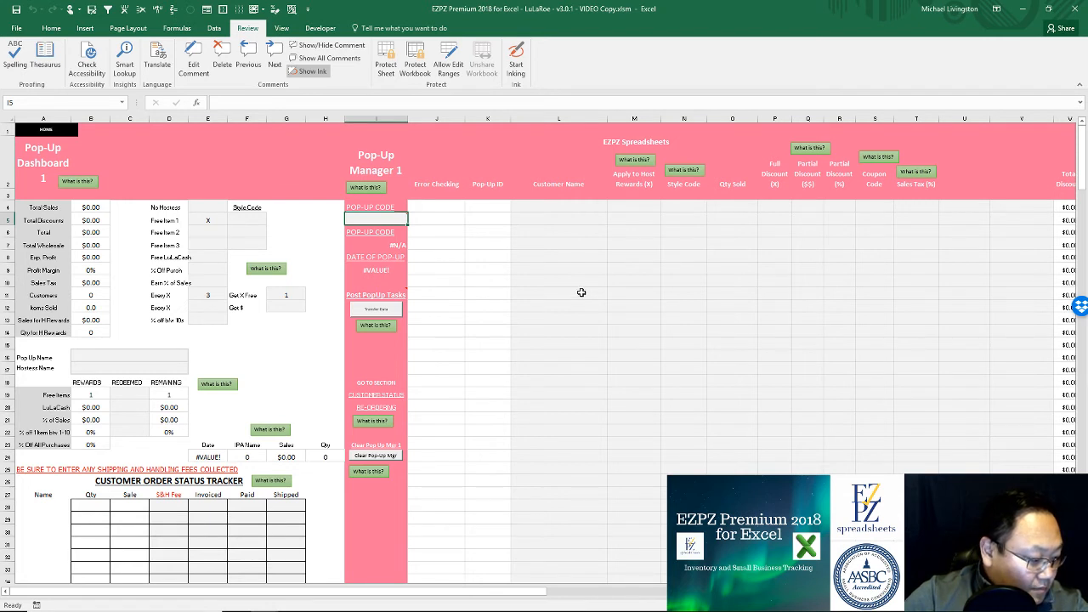
# Step: Go from HOME to the Wholesale Manager sheet and select cell D4 in the first entry row
pyautogui.click(47, 131)
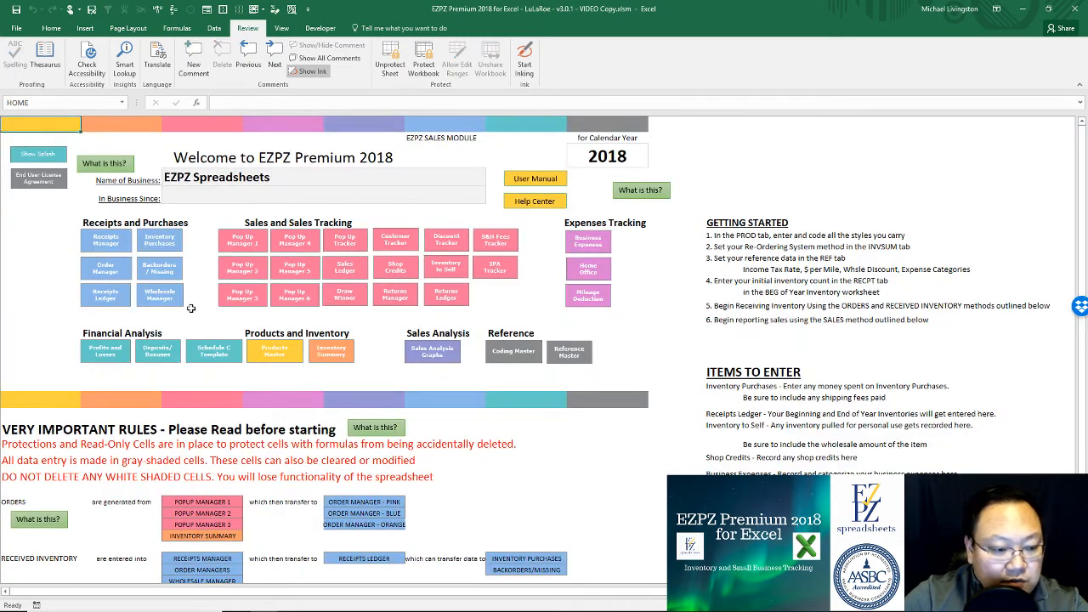
pyautogui.click(165, 296)
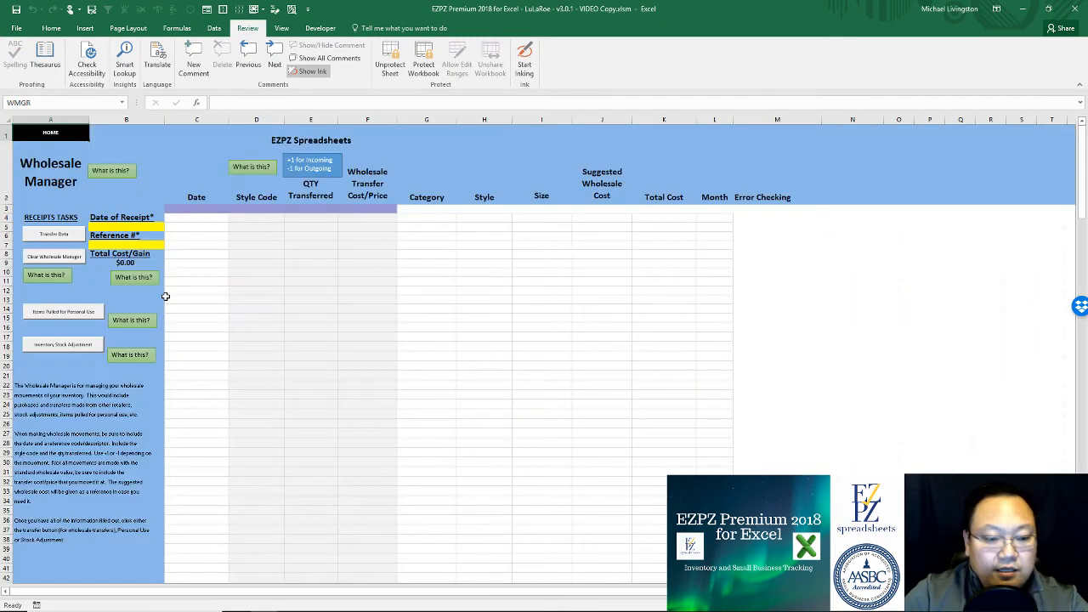
pyautogui.click(267, 216)
pyautogui.click(308, 219)
pyautogui.click(282, 219)
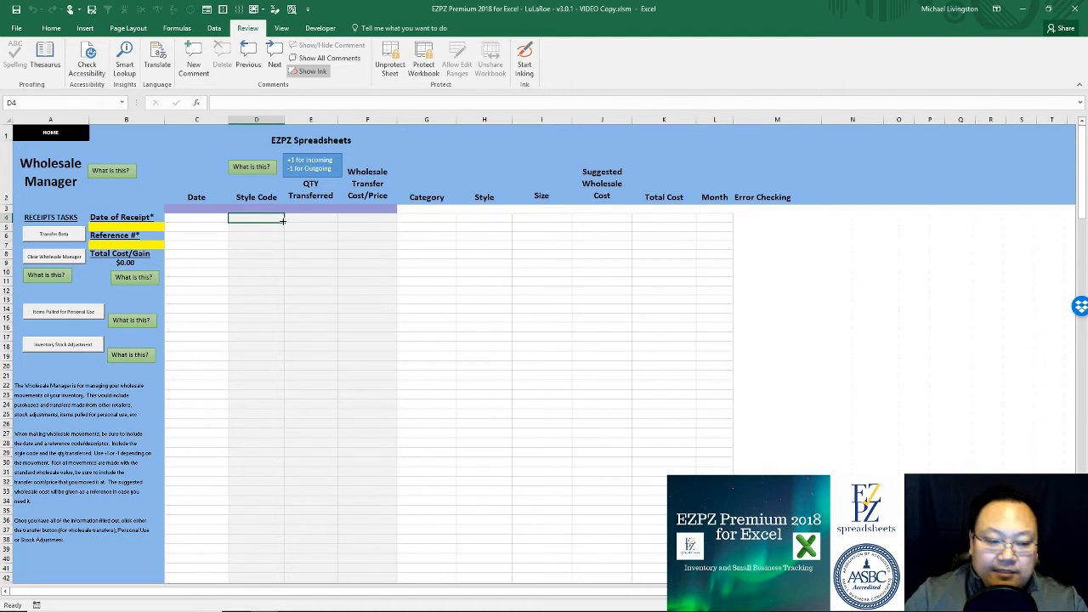
# Step: Enter receipt date 01/15/18 and reference 'purchase' in the Wholesale Manager
pyautogui.click(304, 236)
pyautogui.click(257, 218)
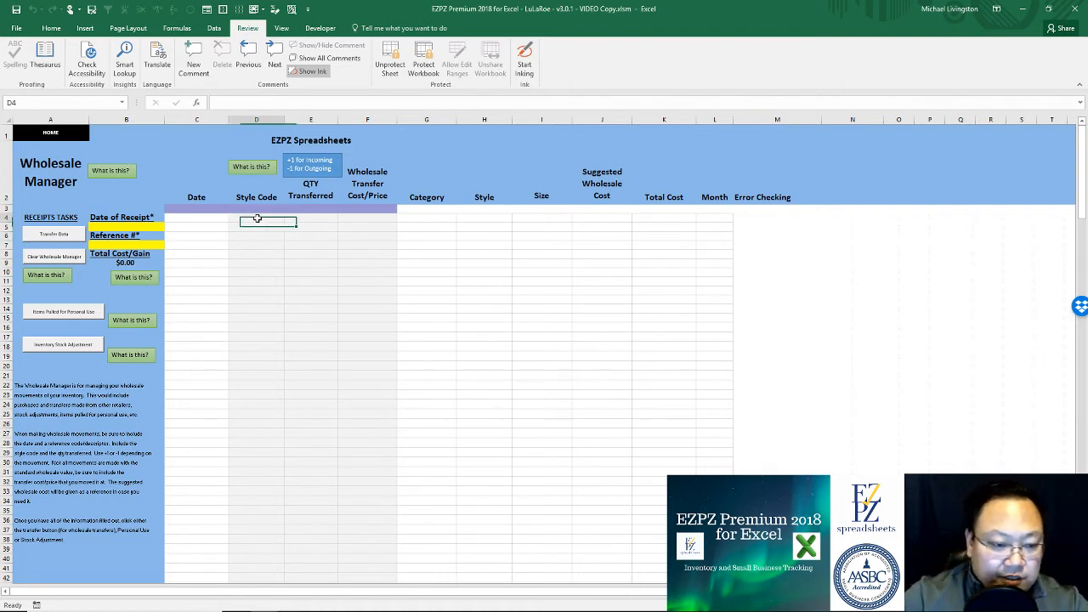
pyautogui.click(119, 227)
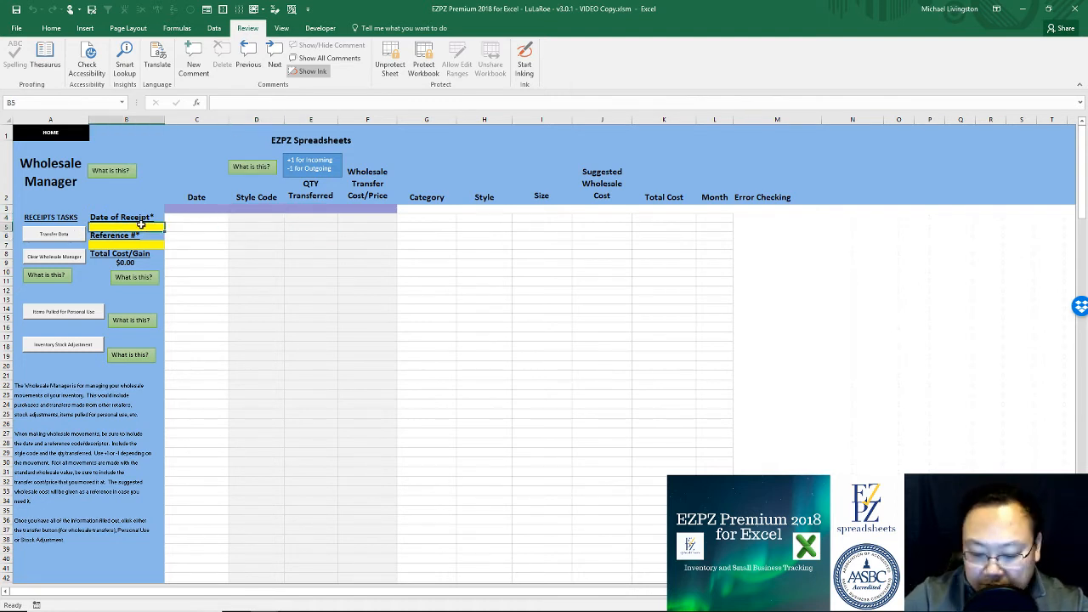
pyautogui.write('01/15/18')
pyautogui.press('Return')
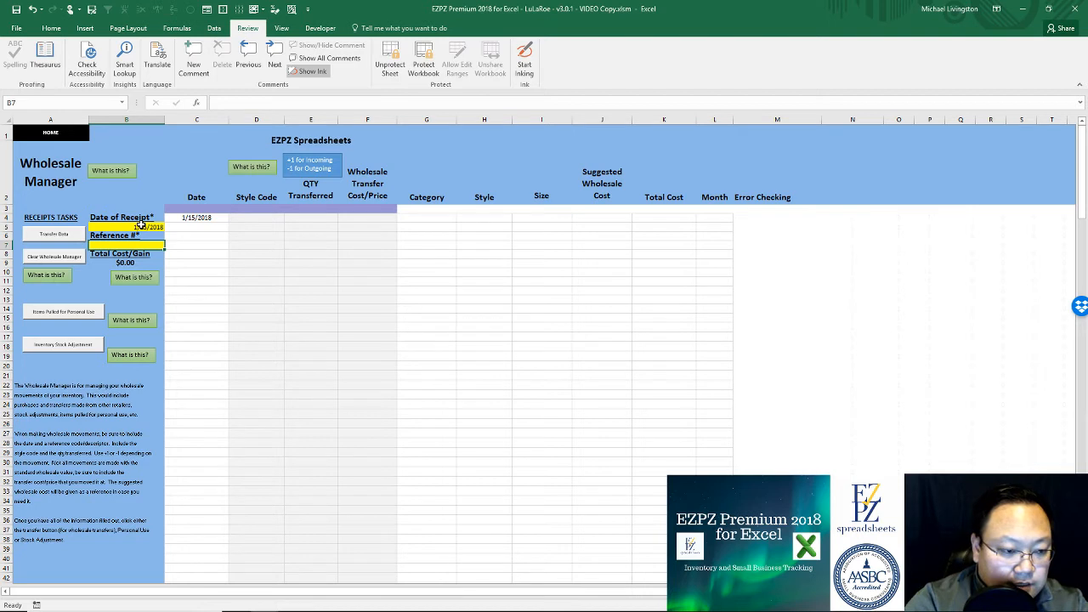
pyautogui.write('gif')
pyautogui.press('BackSpace')
pyautogui.press('BackSpace')
pyautogui.press('BackSpace')
pyautogui.write('pur')
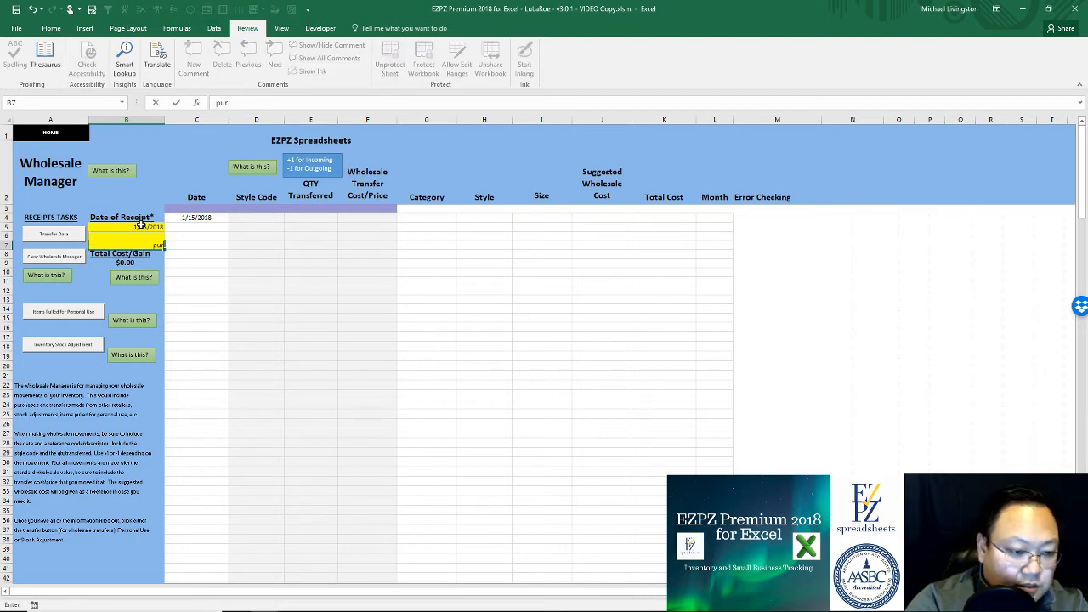
pyautogui.write('chase')
pyautogui.press('Return')
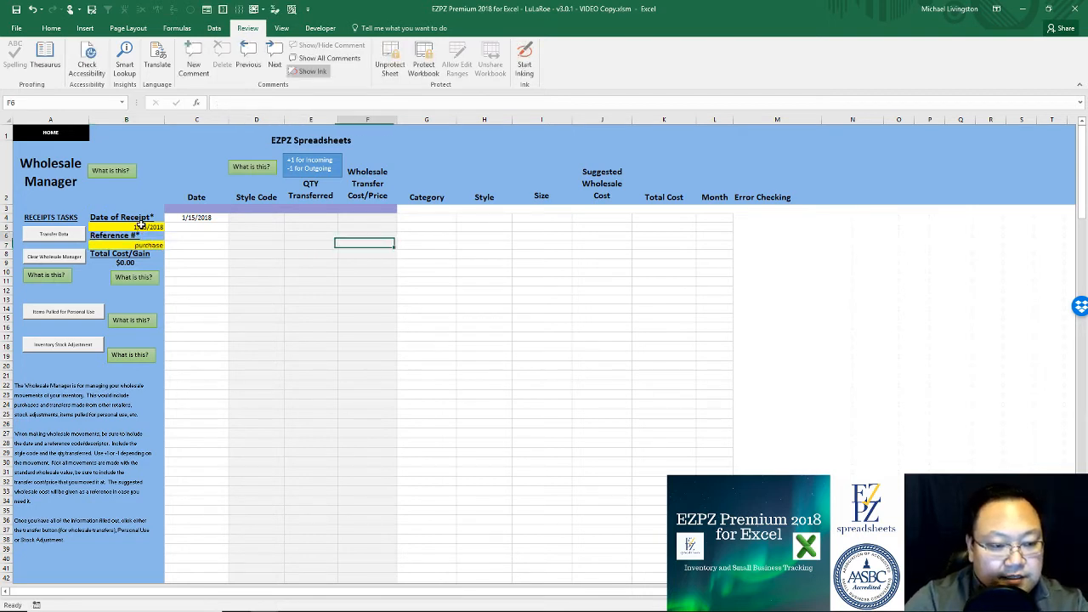
# Step: Add a receipt line for style code IRML with quantity 1
pyautogui.press('Up')
pyautogui.write('irml')
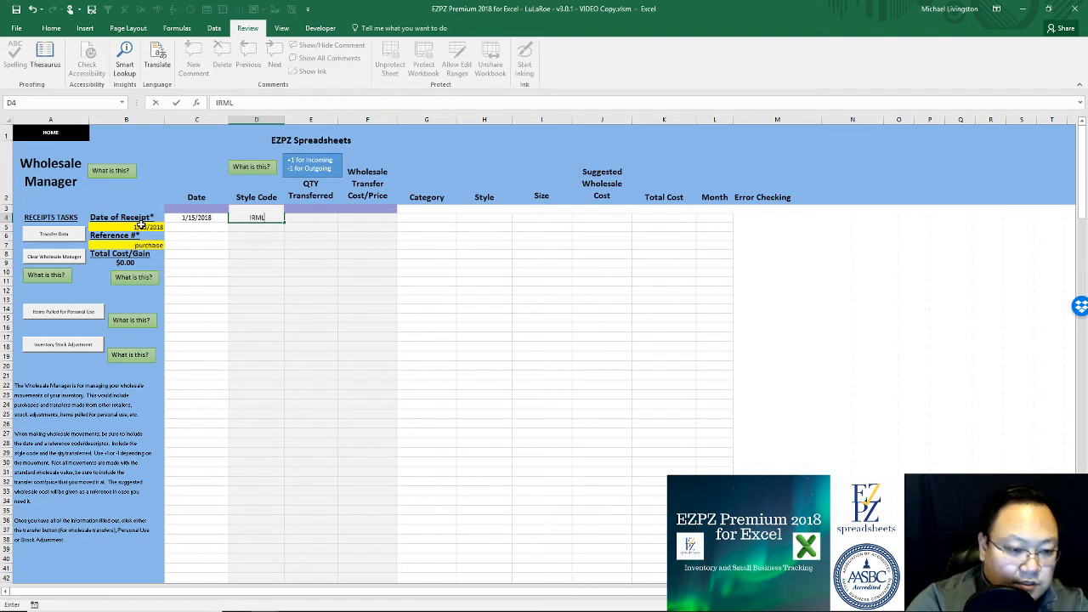
pyautogui.press('Tab')
pyautogui.write('1')
pyautogui.press('Tab')
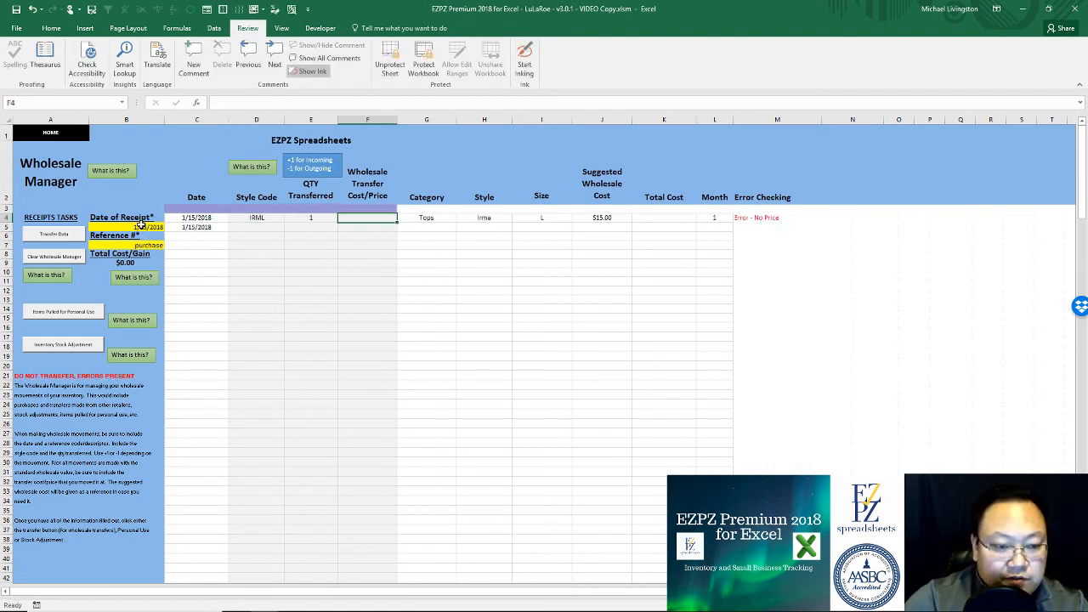
pyautogui.press('Left')
pyautogui.moveTo(315, 164)
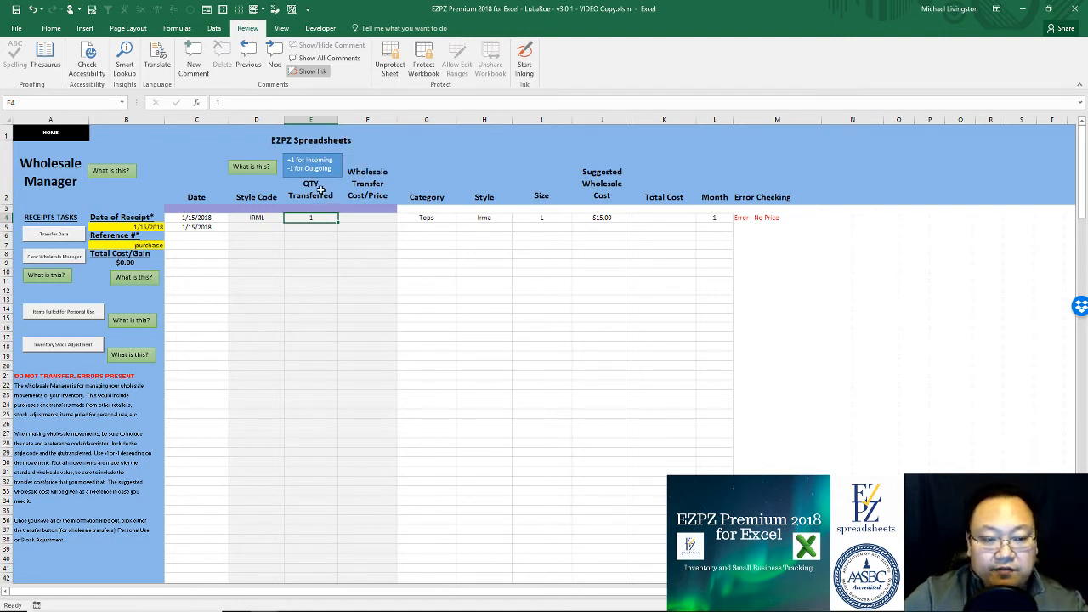
pyautogui.moveTo(319, 199)
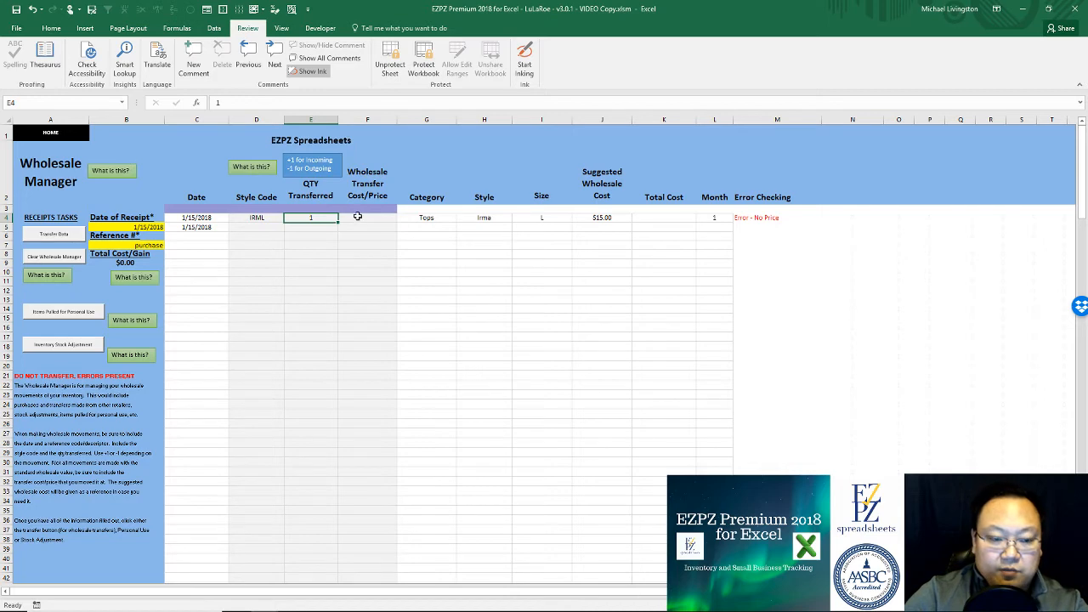
pyautogui.press('Right')
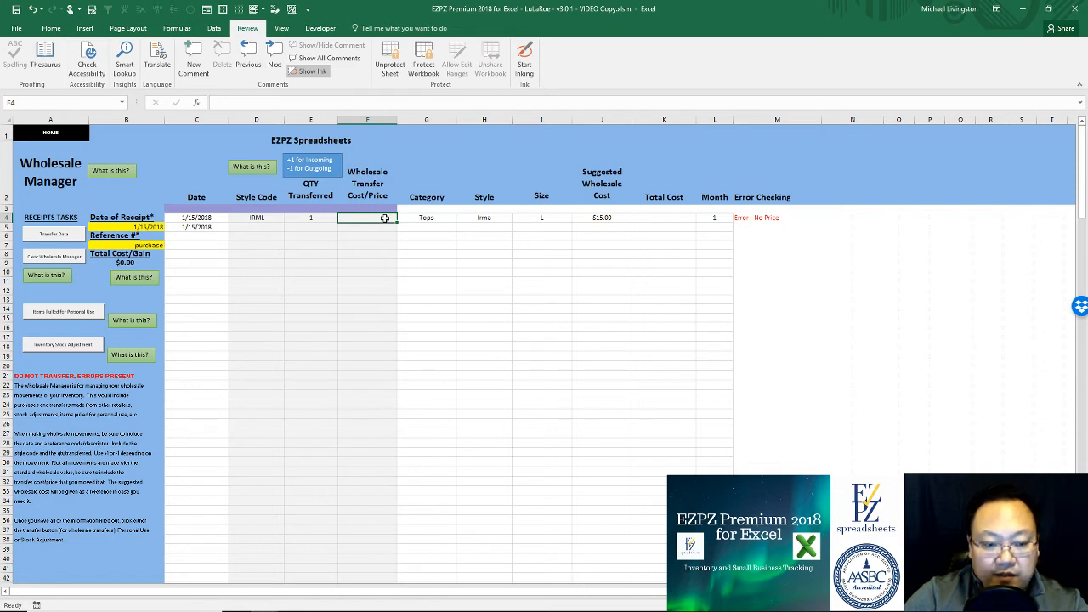
# Step: Enter an $18 transfer cost in F4 for IRML, comparing it with the suggested wholesale cost in J4
pyautogui.click(598, 218)
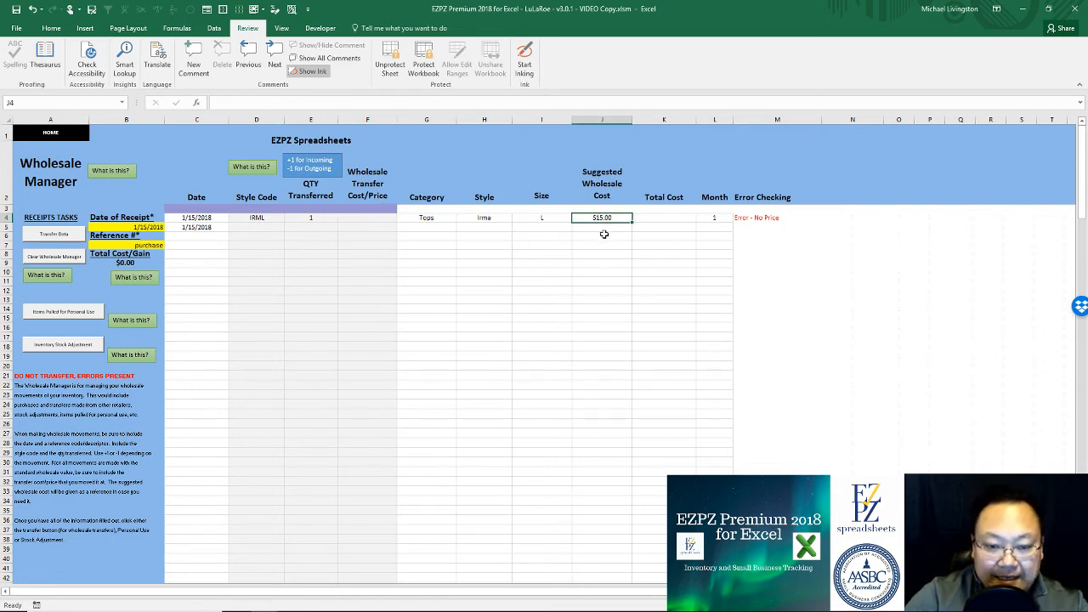
pyautogui.click(384, 220)
pyautogui.write('18')
pyautogui.press('Return')
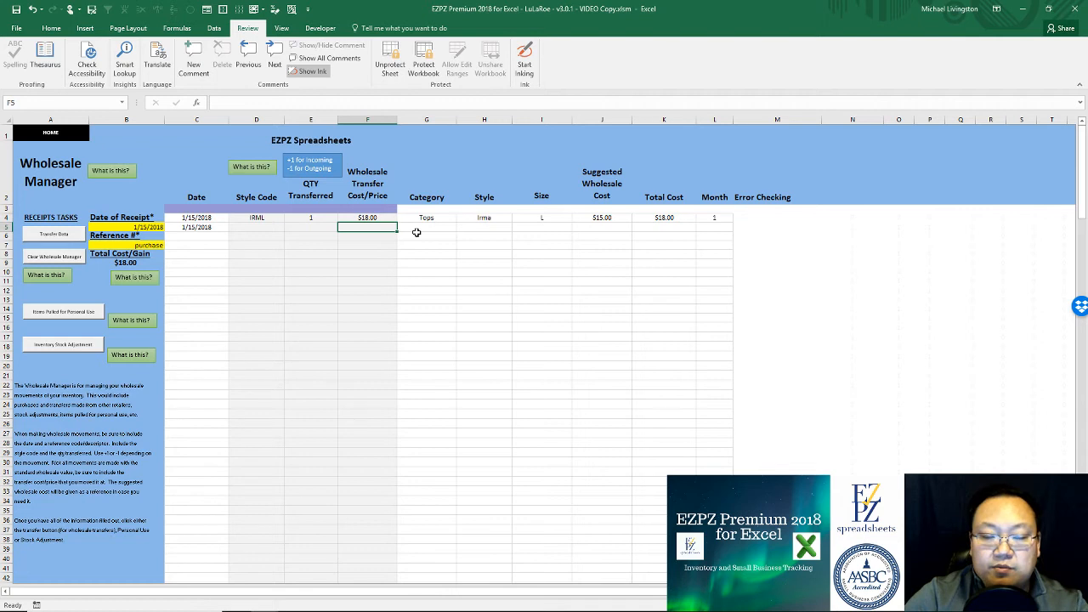
pyautogui.click(616, 214)
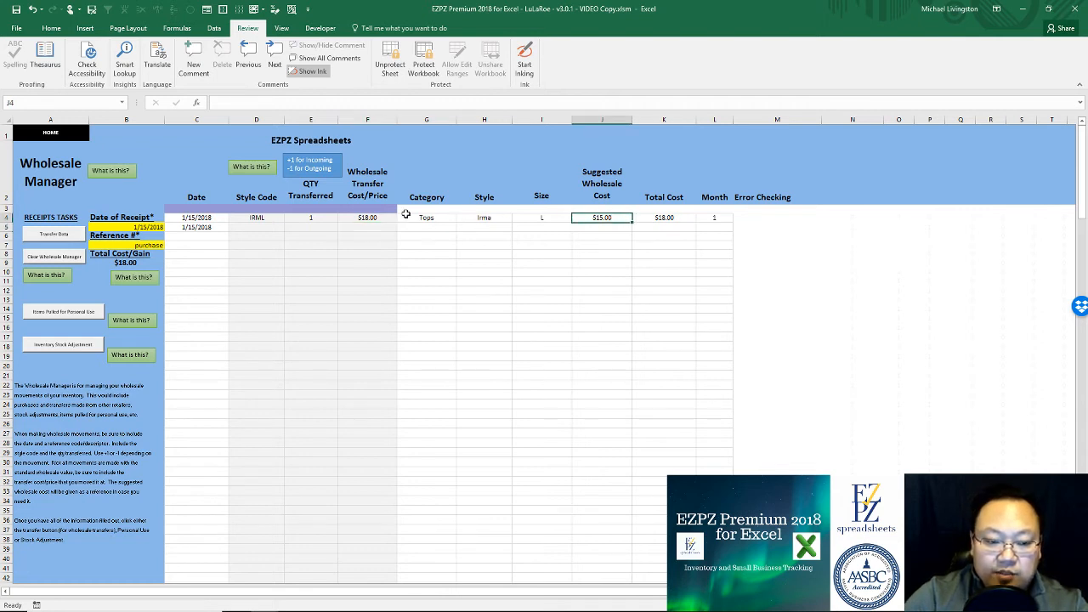
pyautogui.click(372, 216)
pyautogui.click(612, 218)
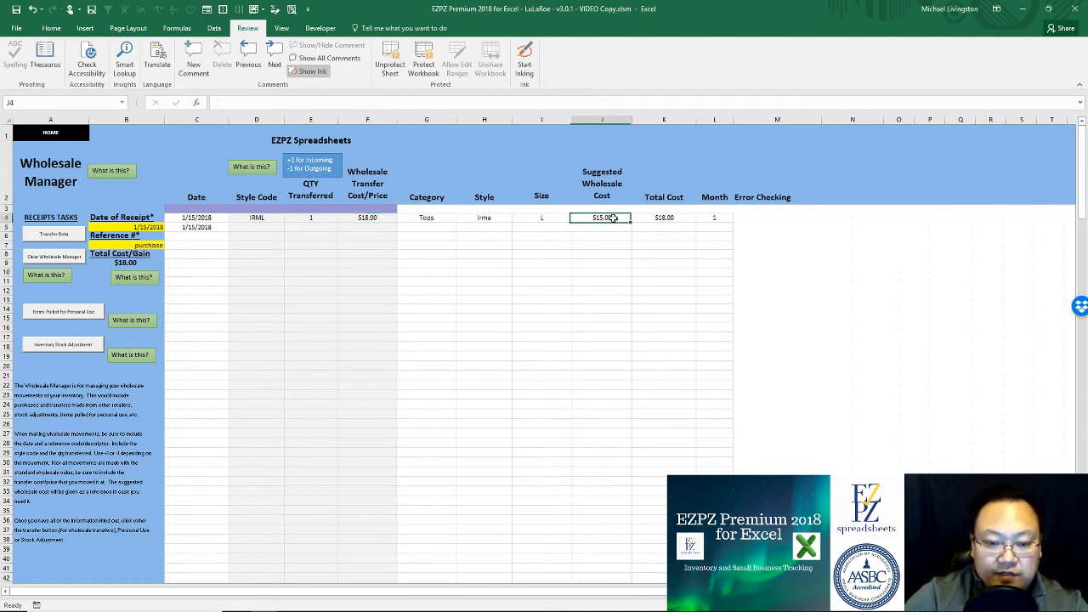
pyautogui.click(370, 217)
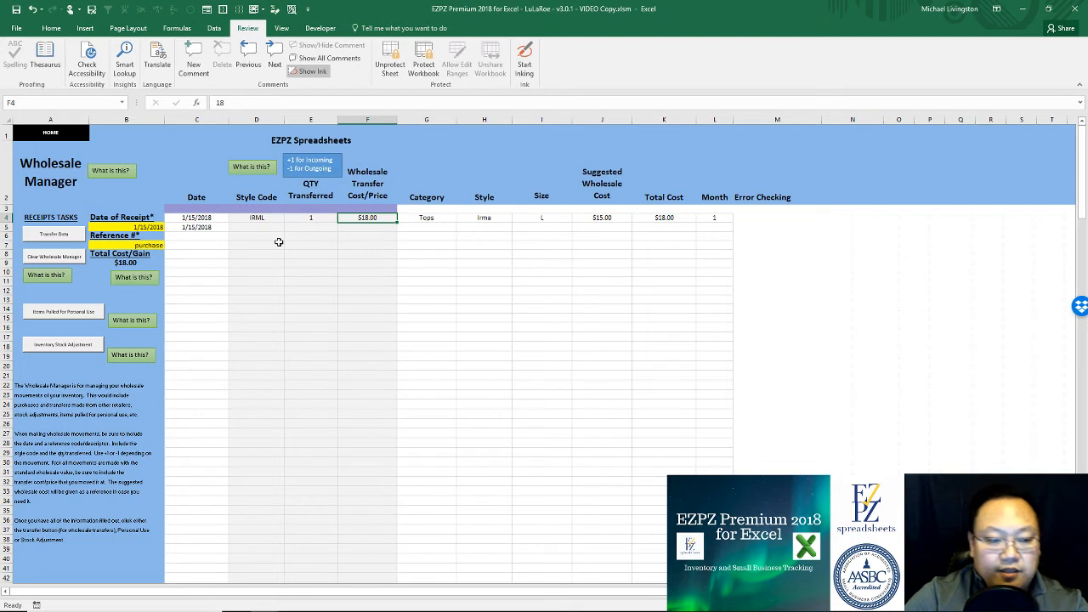
# Step: Transfer the receipt data, confirming both prompts and dismissing the three success messages
pyautogui.click(53, 234)
pyautogui.click(585, 352)
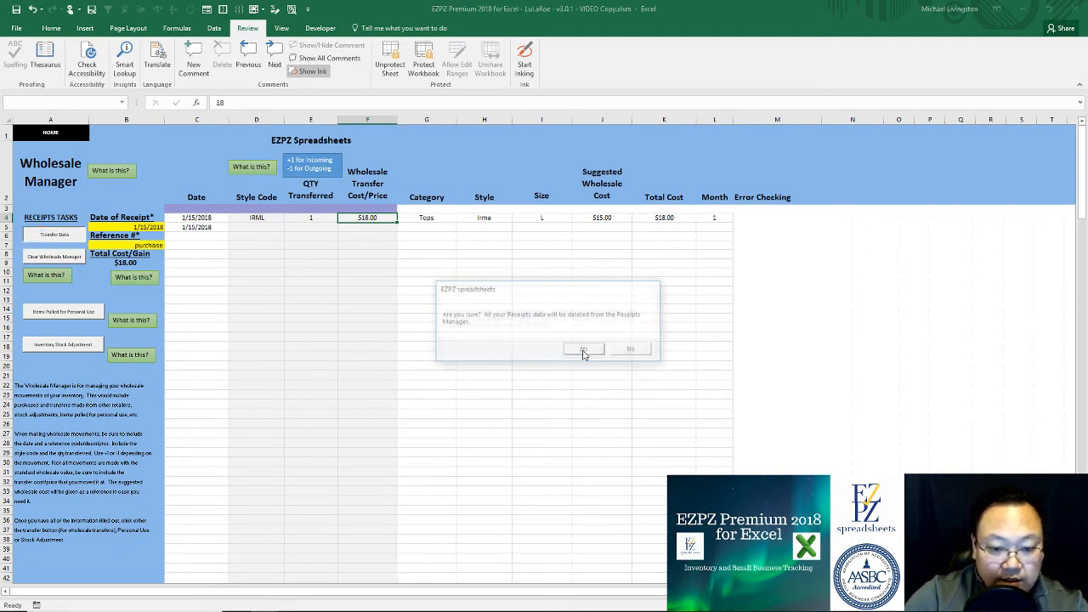
pyautogui.click(583, 351)
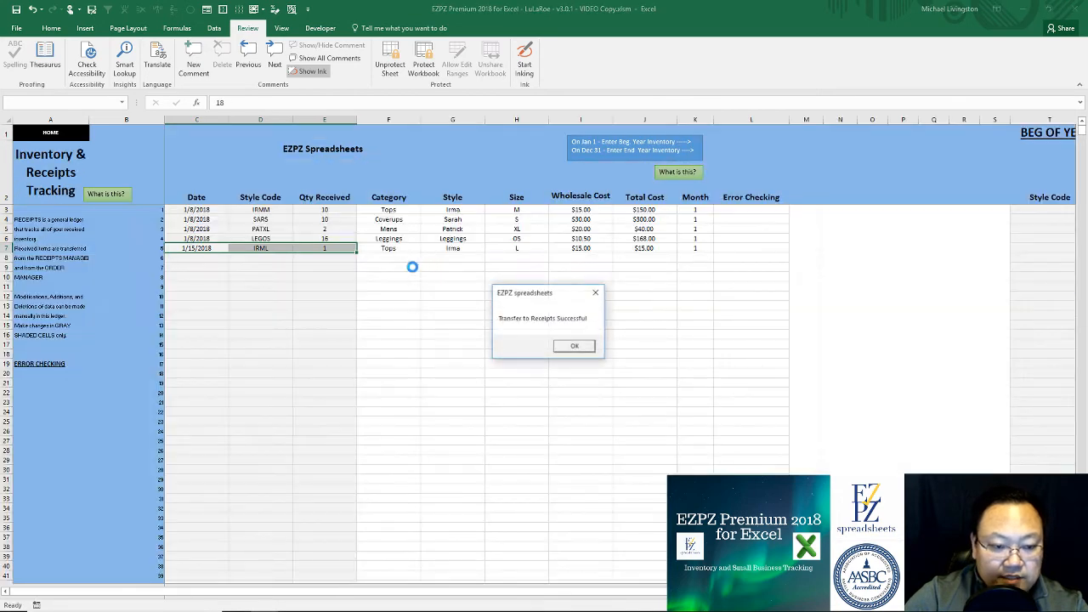
pyautogui.click(572, 348)
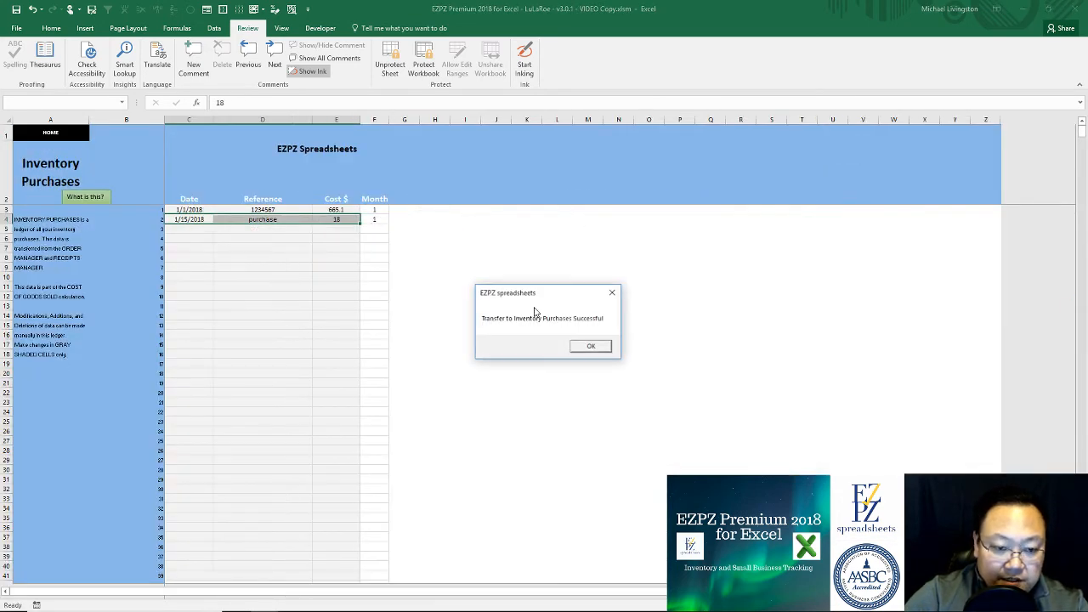
pyautogui.click(579, 345)
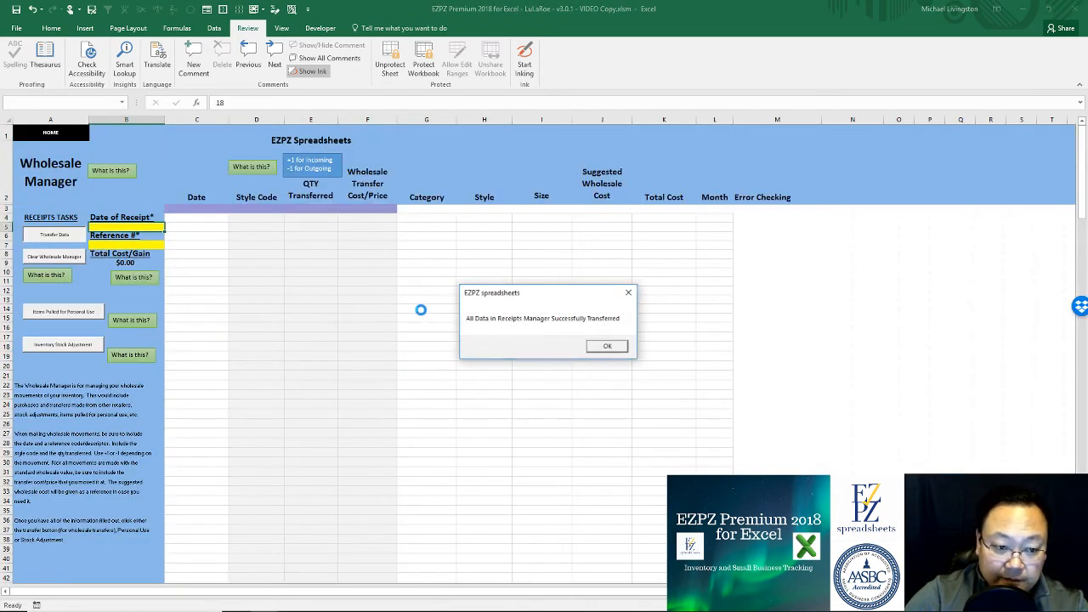
pyautogui.click(608, 346)
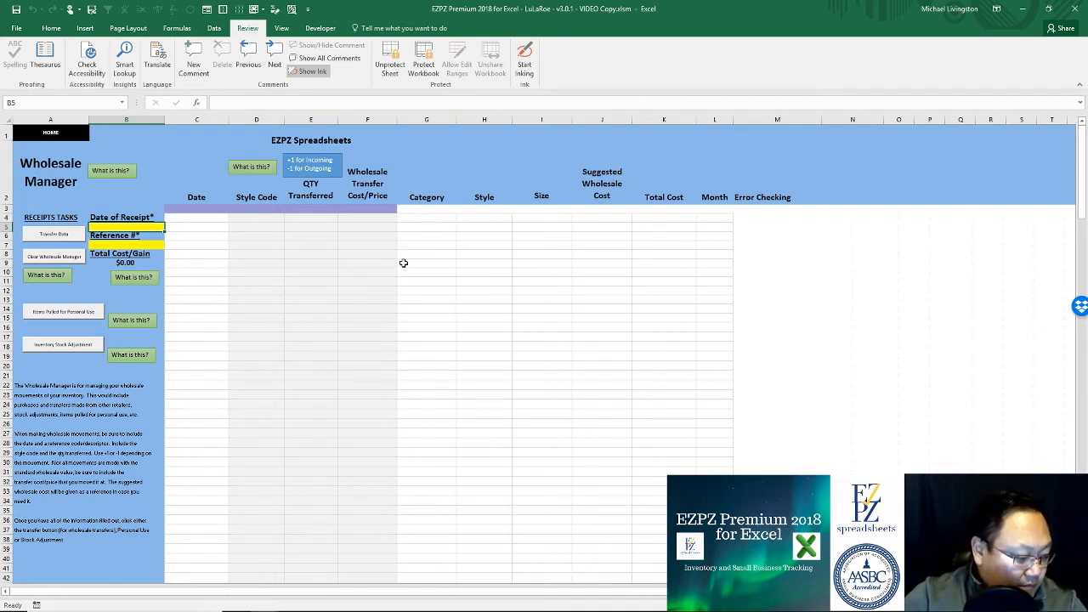
# Step: Filter the Inventory Summary to in-stock items, review the To Order values, then clear the filter
pyautogui.click(66, 135)
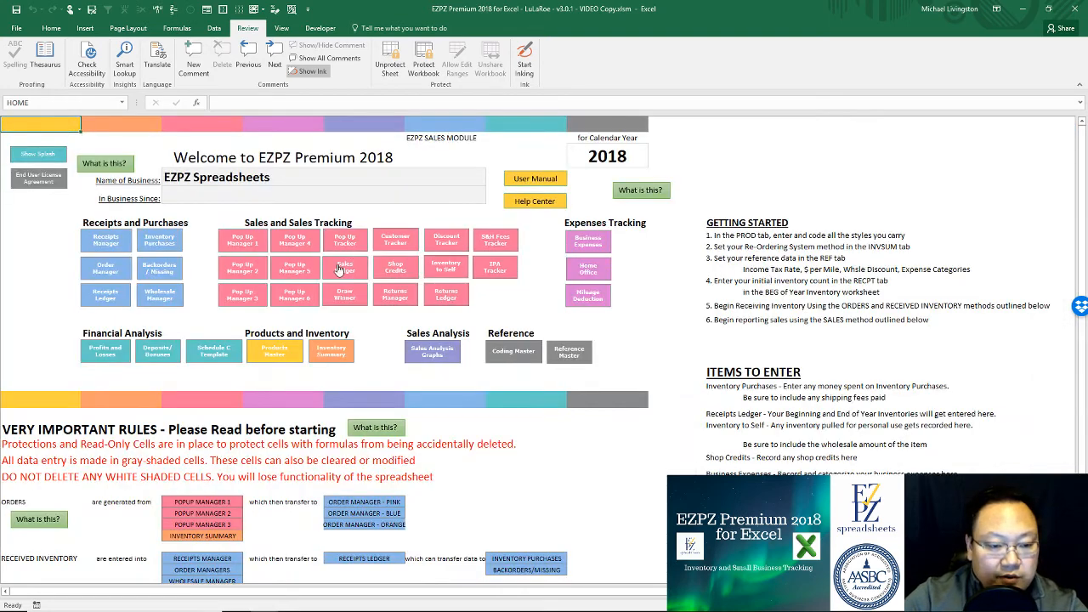
pyautogui.click(339, 361)
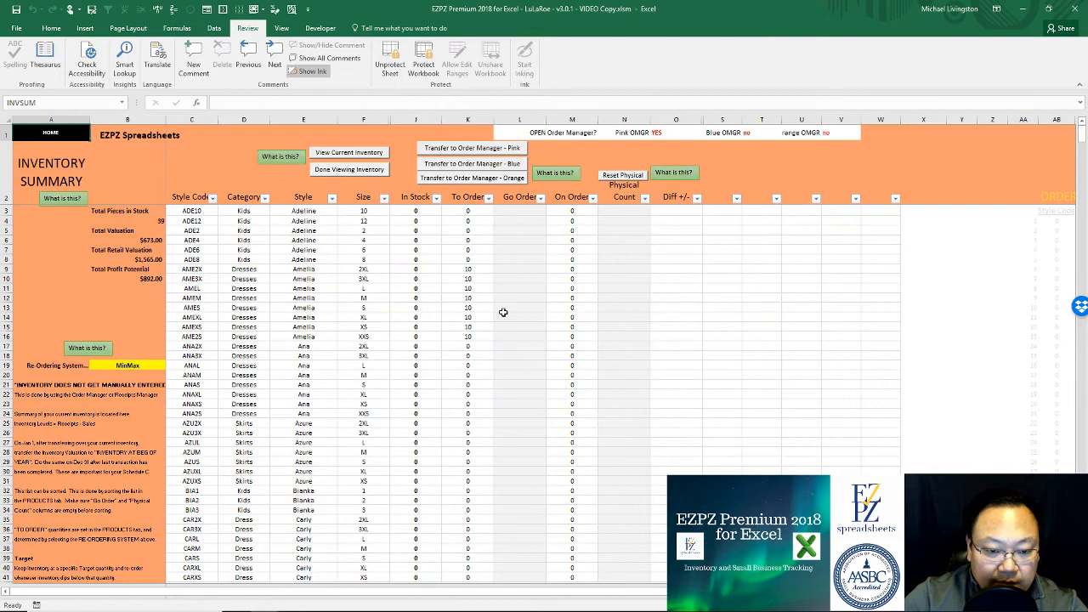
pyautogui.click(353, 157)
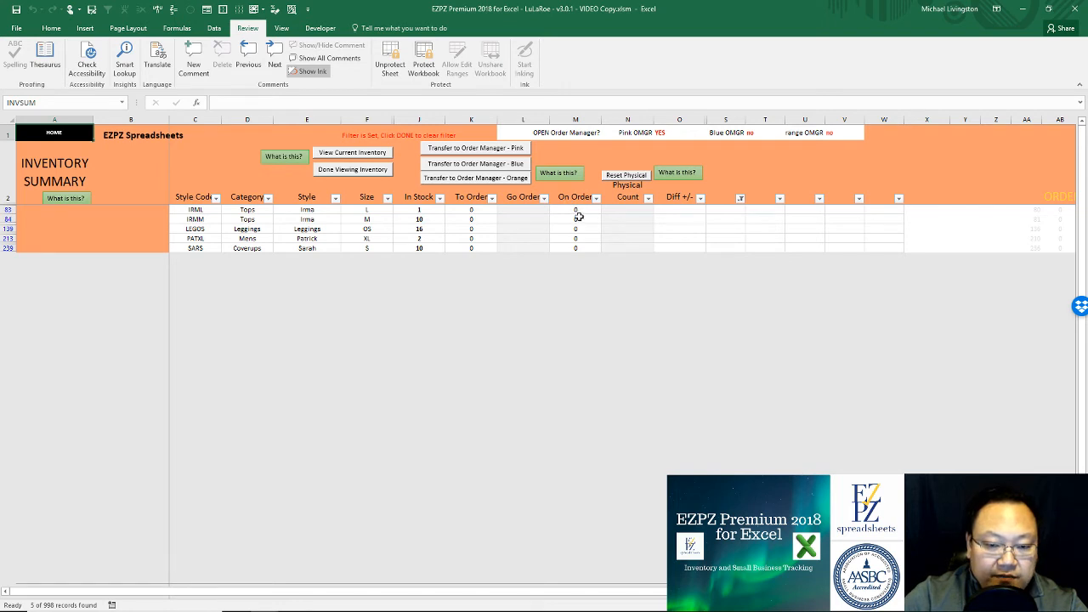
pyautogui.moveTo(469, 209); pyautogui.dragTo(468, 248)
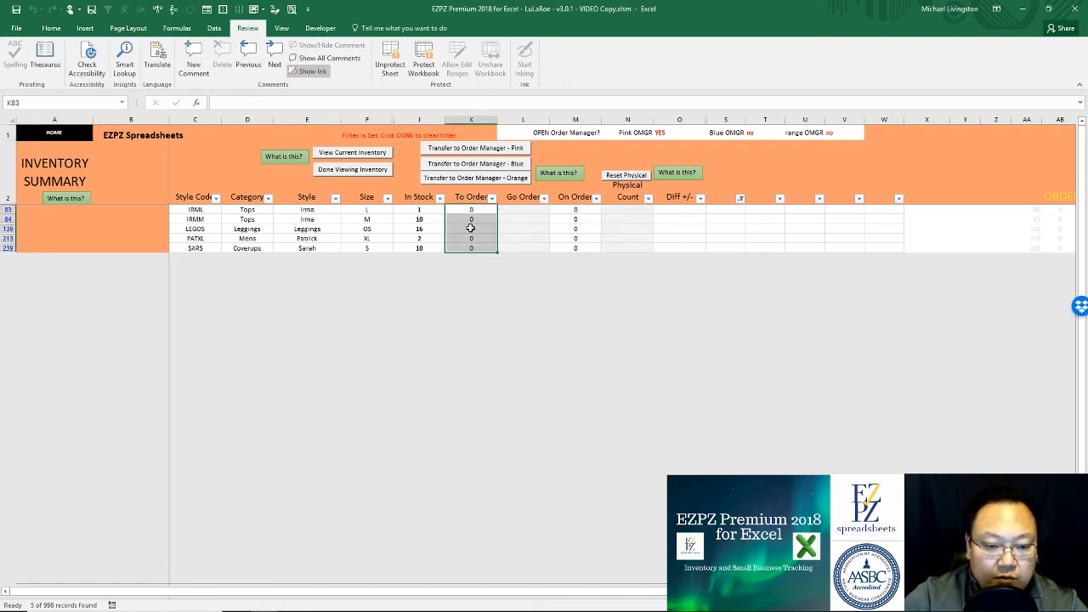
pyautogui.click(469, 238)
pyautogui.click(298, 238)
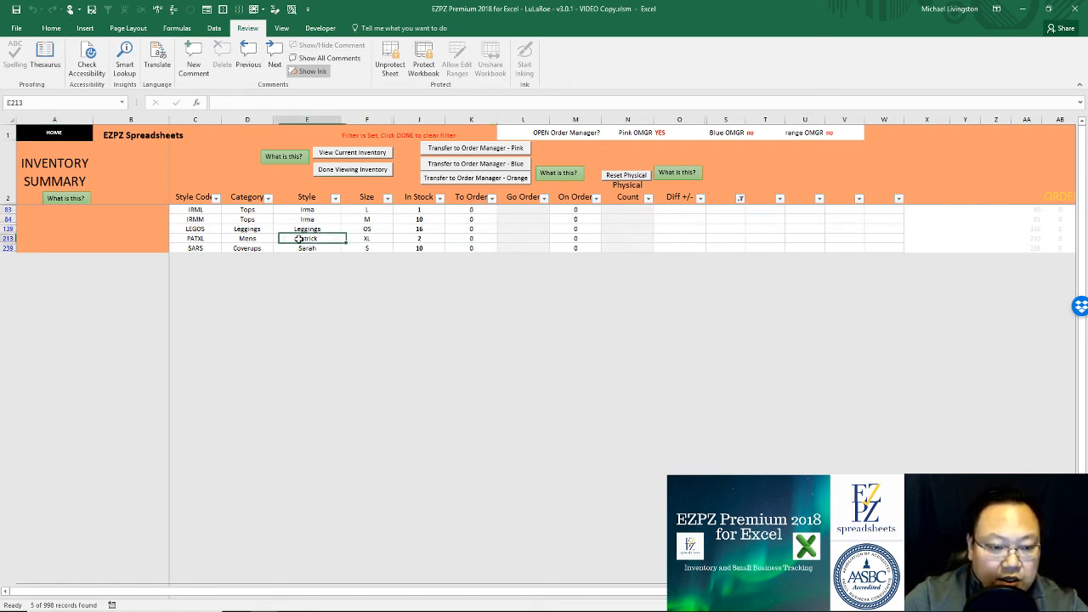
pyautogui.click(337, 170)
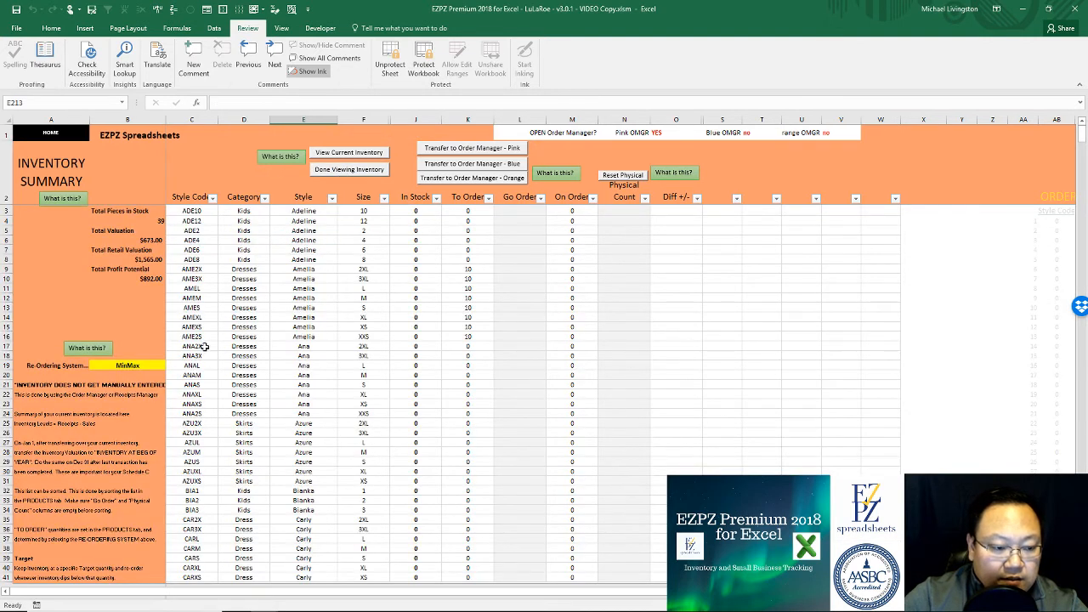
pyautogui.click(160, 364)
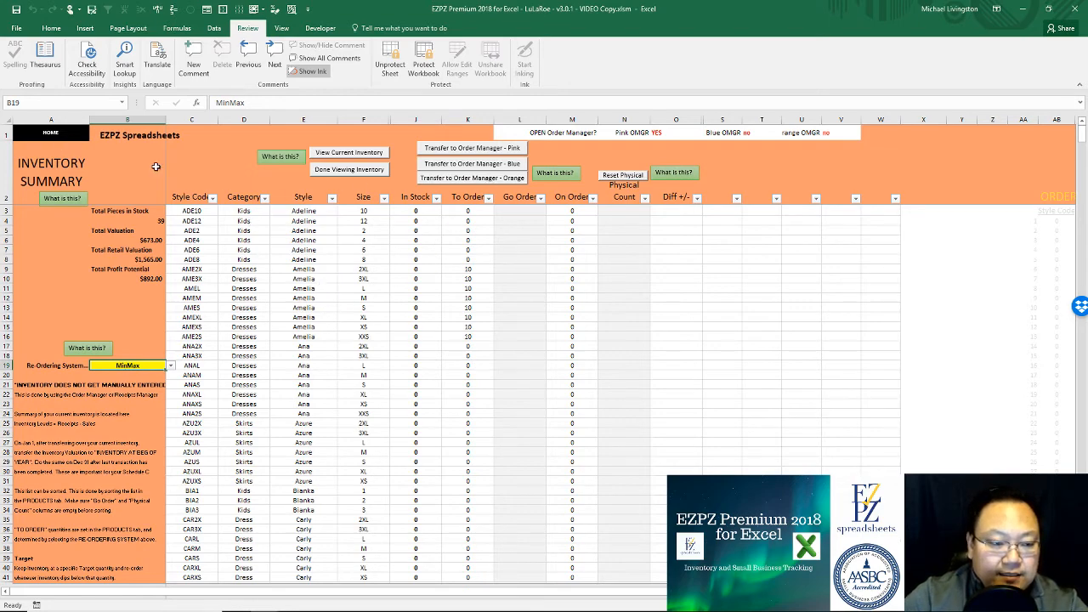
pyautogui.click(74, 134)
# Step: Open Products Master and scroll down to the PATXL row 213
pyautogui.click(284, 350)
pyautogui.scroll(-20, 284, 351)
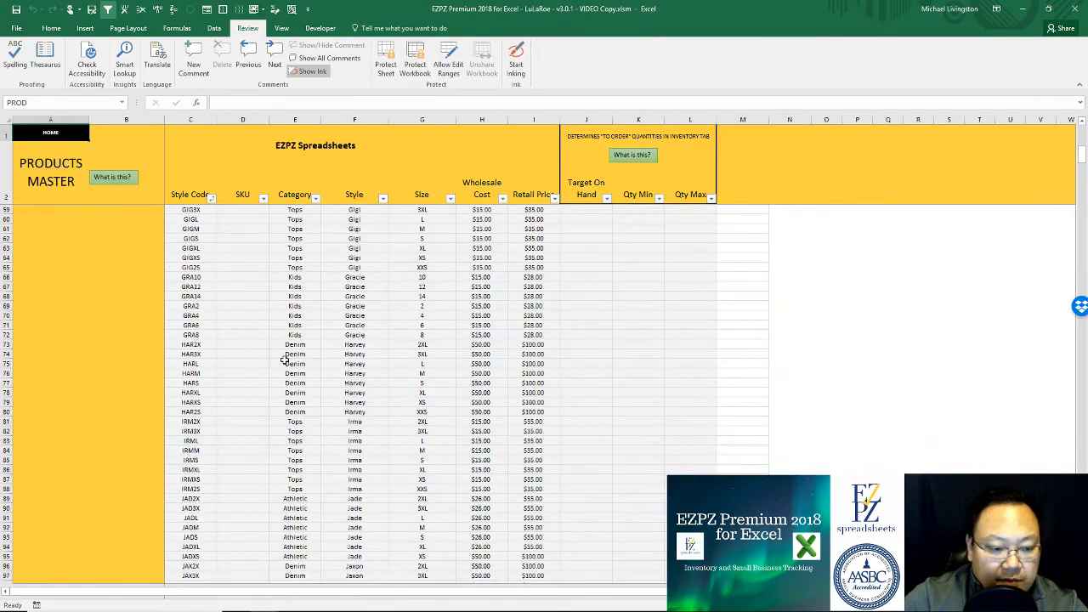
pyautogui.scroll(-6, 319, 402)
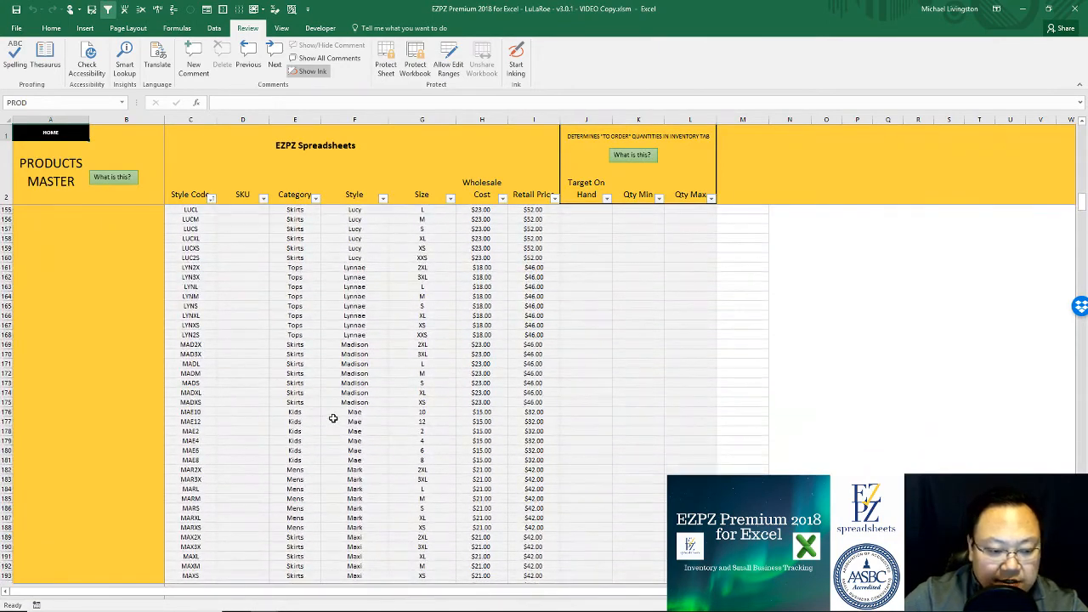
pyautogui.scroll(-5, 431, 463)
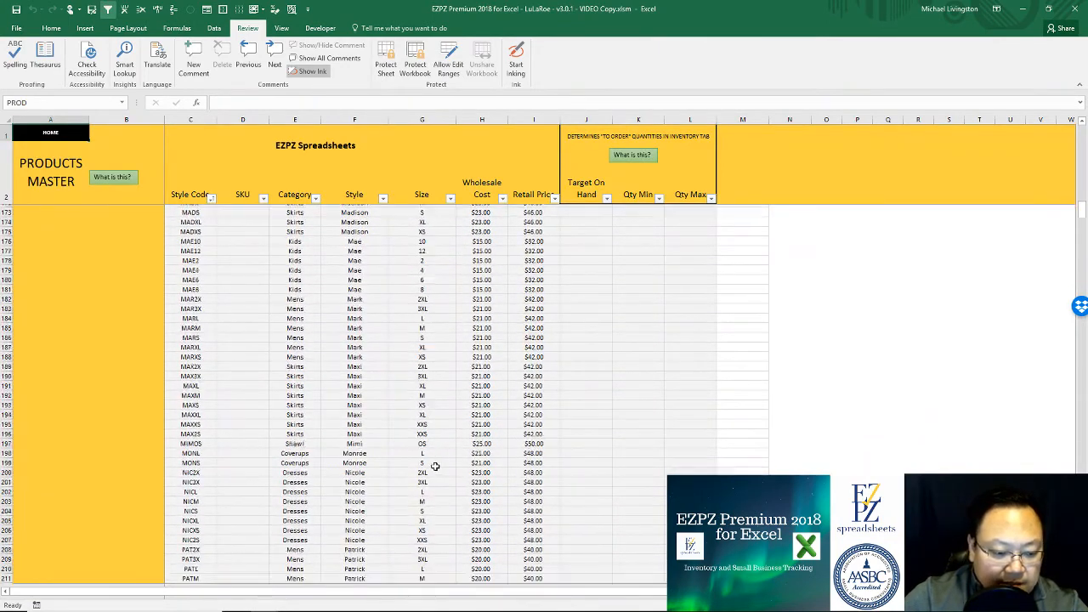
pyautogui.click(564, 467)
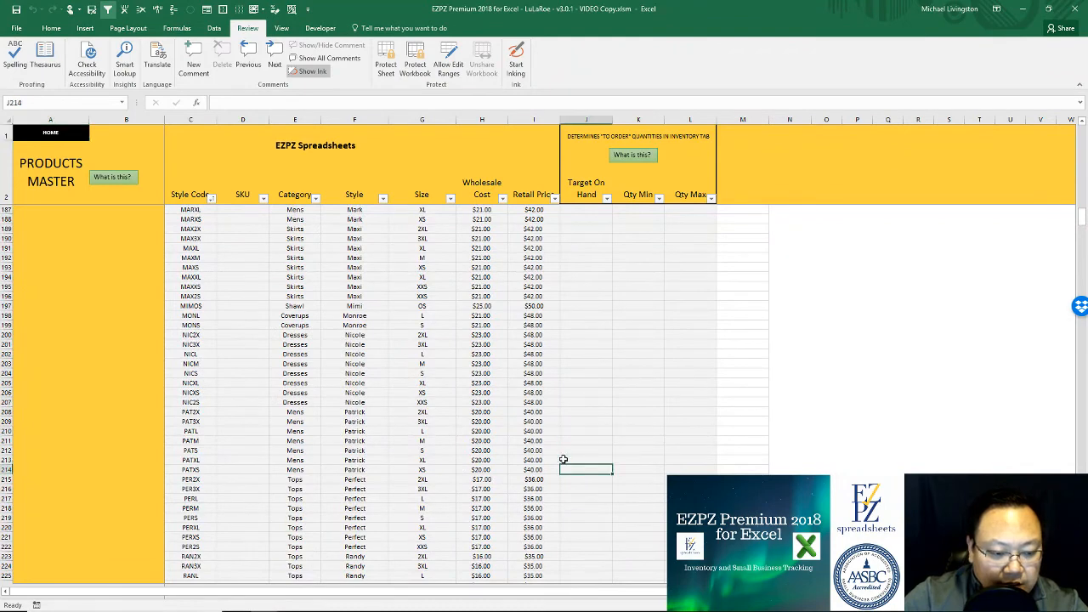
pyautogui.click(567, 441)
pyautogui.click(568, 459)
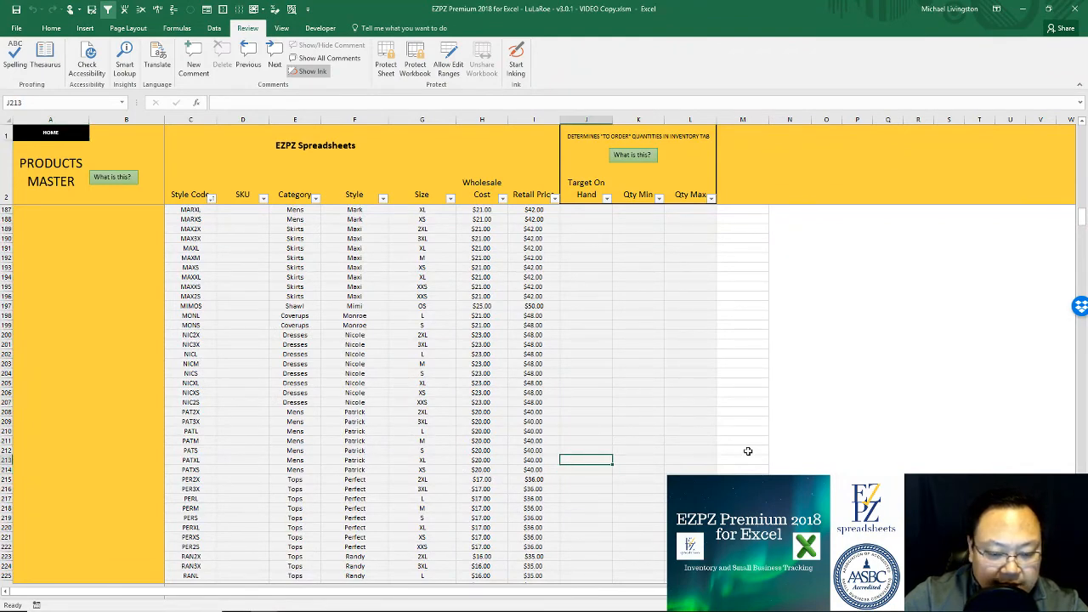
# Step: Set PATXL's Qty Min to 3 and Qty Max to 10
pyautogui.press('Right')
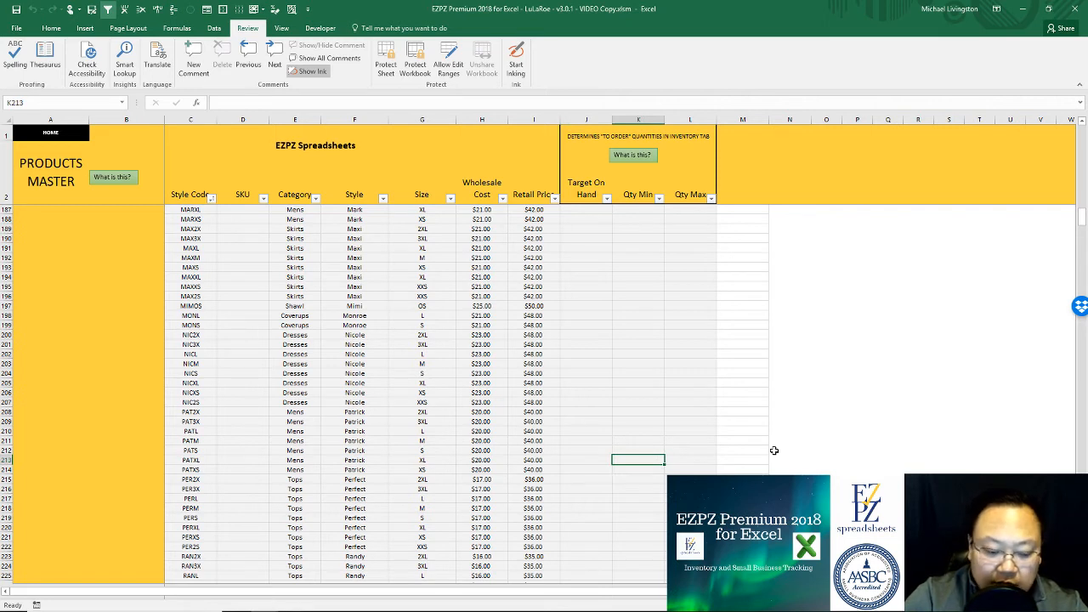
pyautogui.write('3')
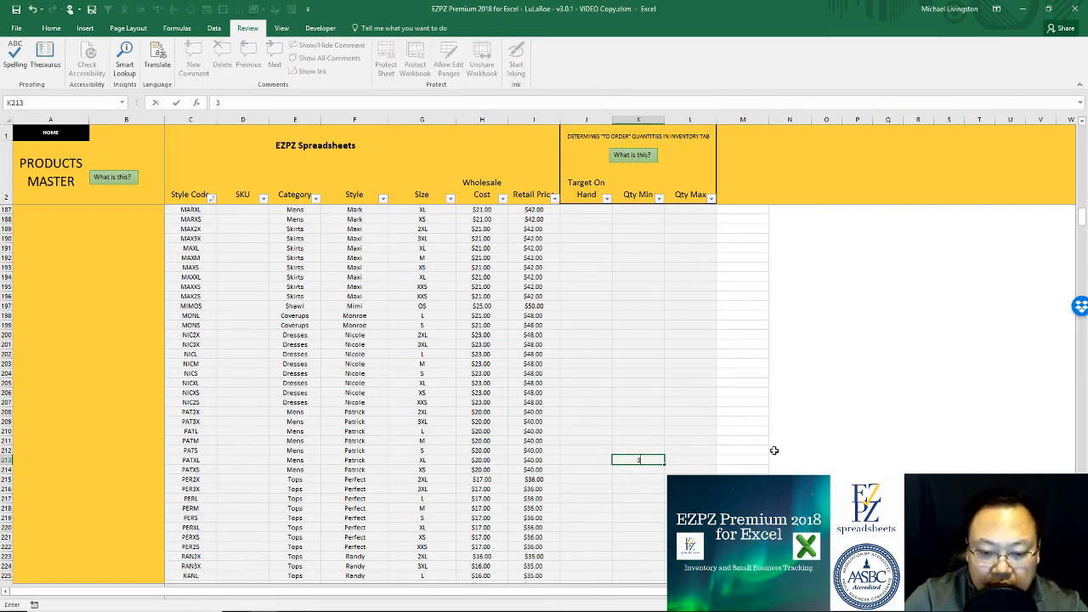
pyautogui.press('Right')
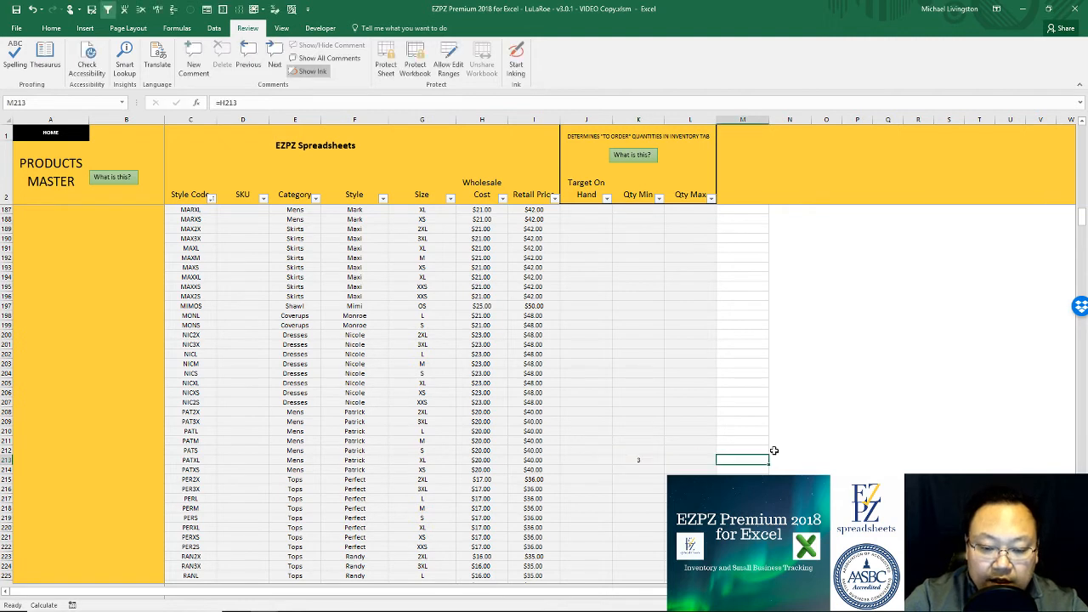
pyautogui.write('10')
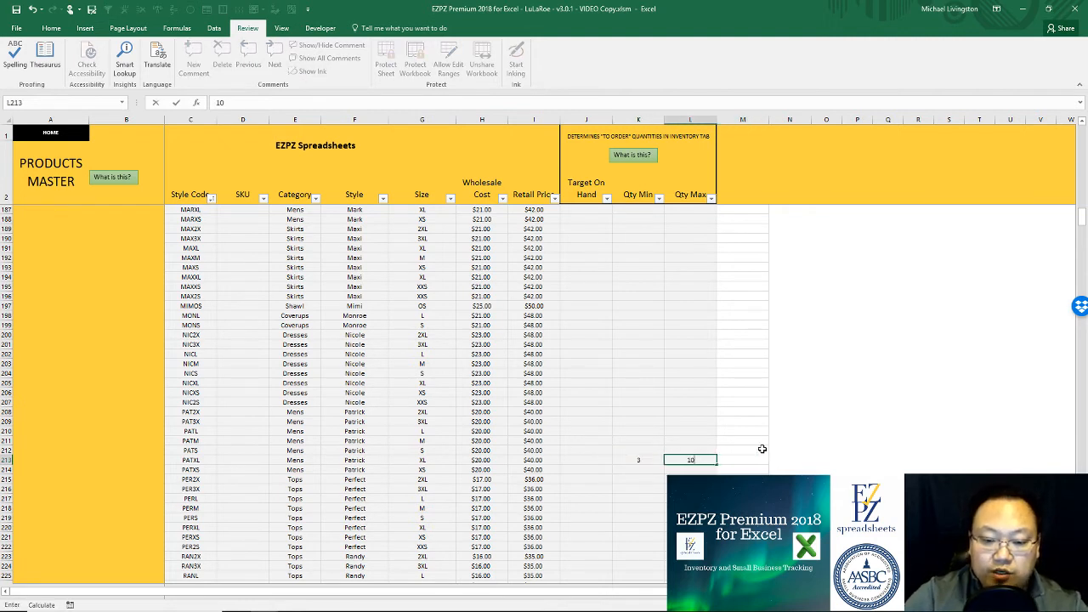
pyautogui.click(651, 459)
pyautogui.click(688, 459)
pyautogui.click(645, 459)
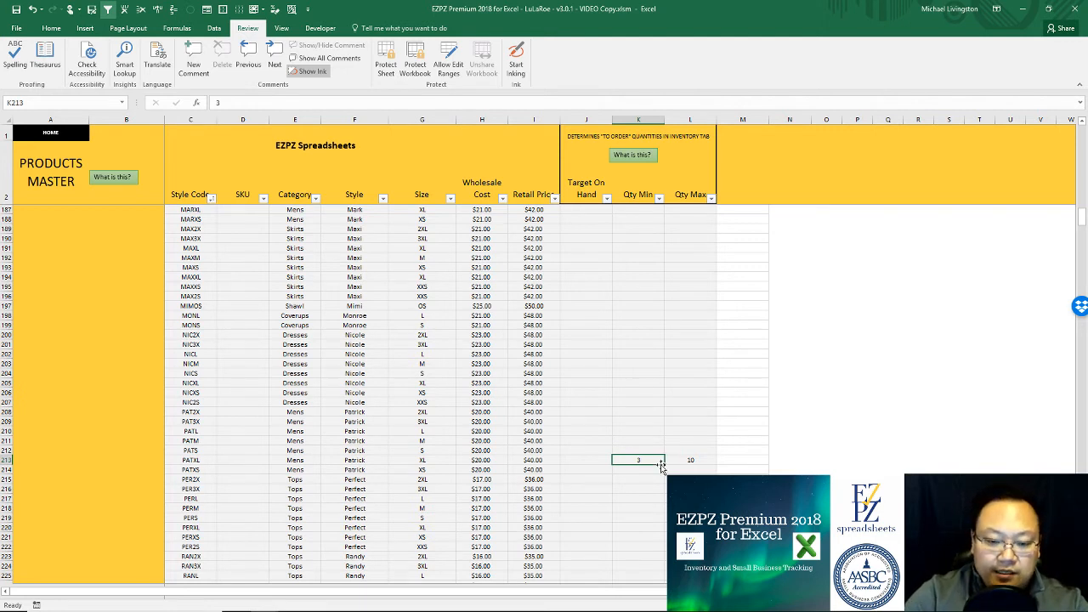
pyautogui.click(601, 460)
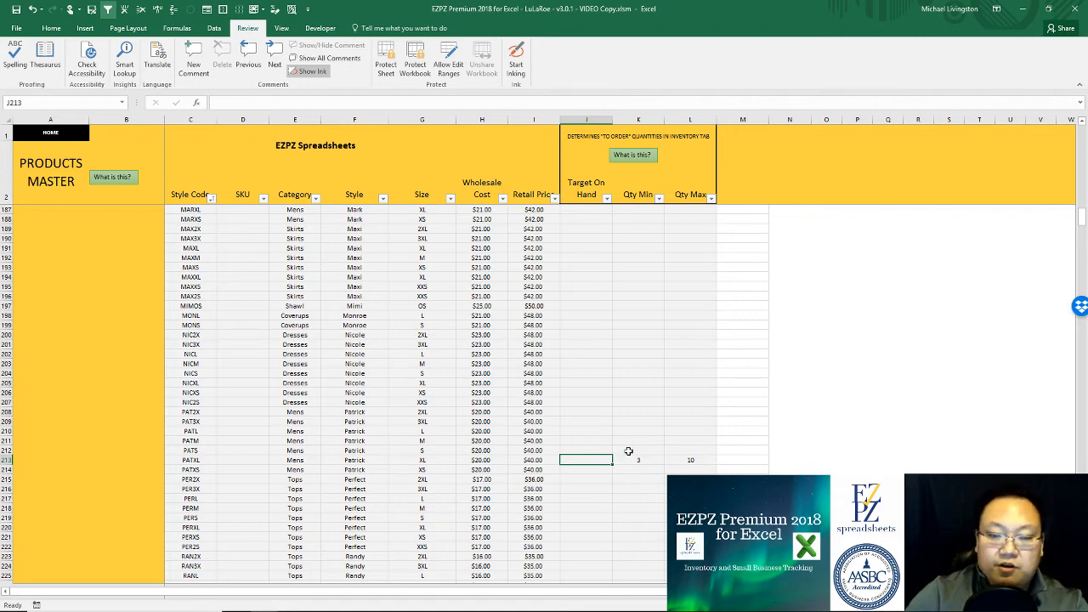
pyautogui.scroll(20, 643, 397)
pyautogui.scroll(-20, 643, 398)
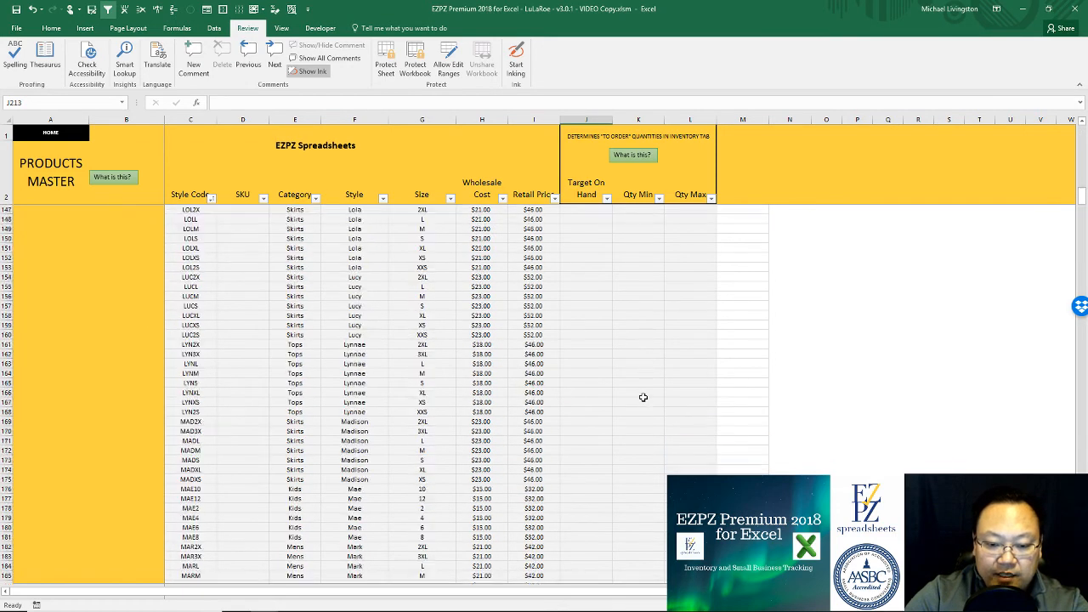
pyautogui.scroll(20, 643, 398)
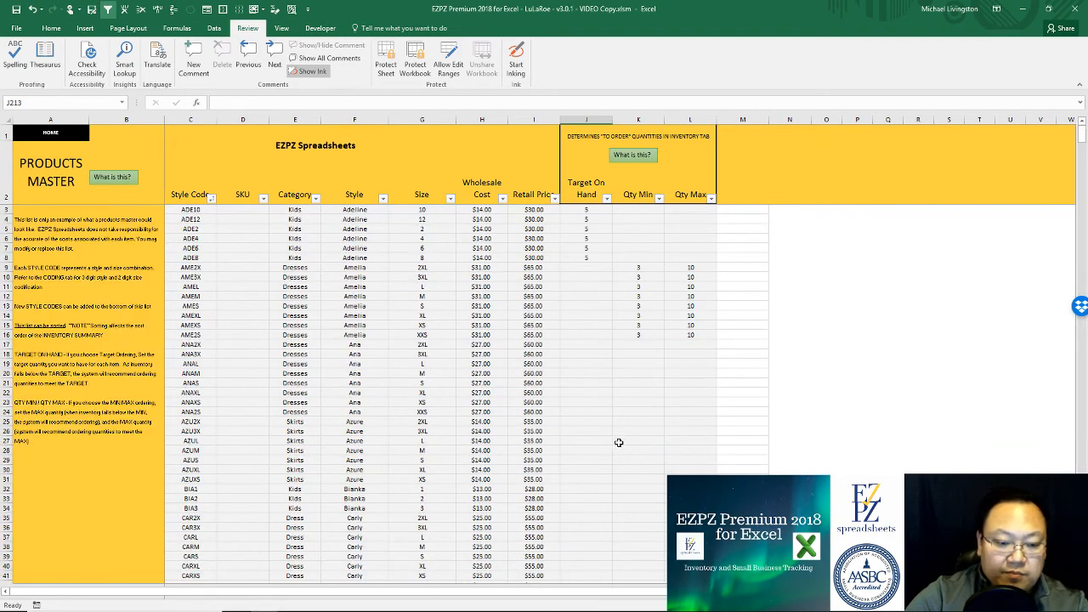
# Step: Show only in-stock items on the Inventory Summary sheet
pyautogui.click(66, 134)
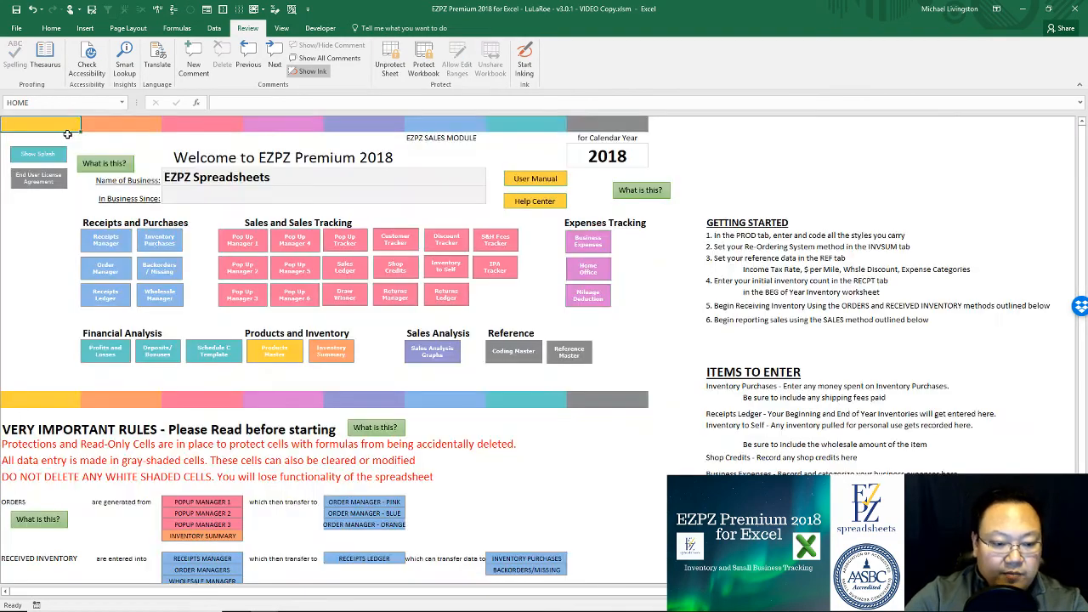
pyautogui.click(329, 353)
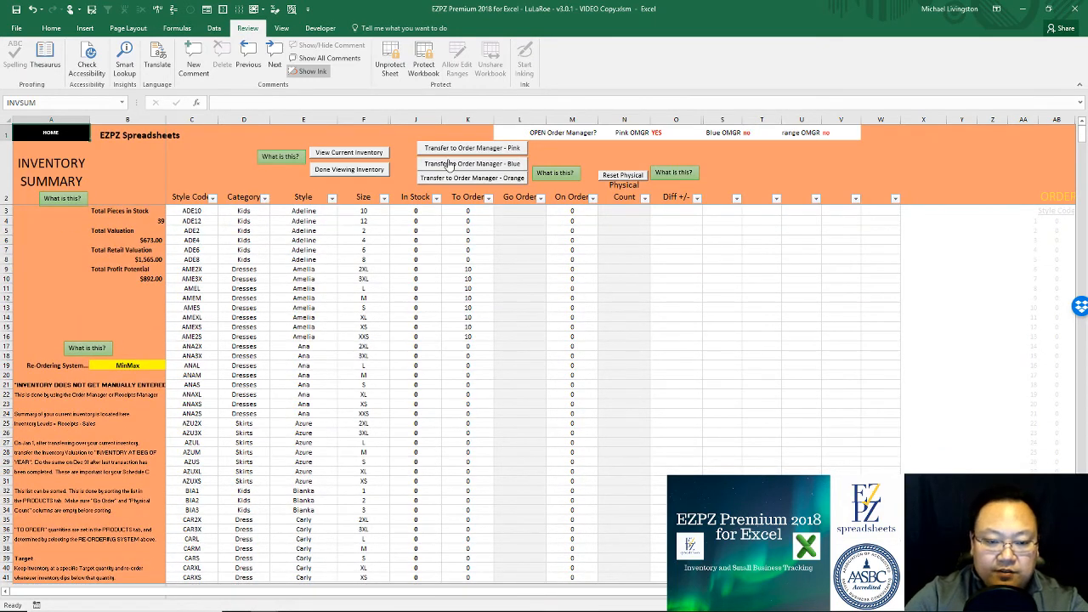
pyautogui.click(344, 155)
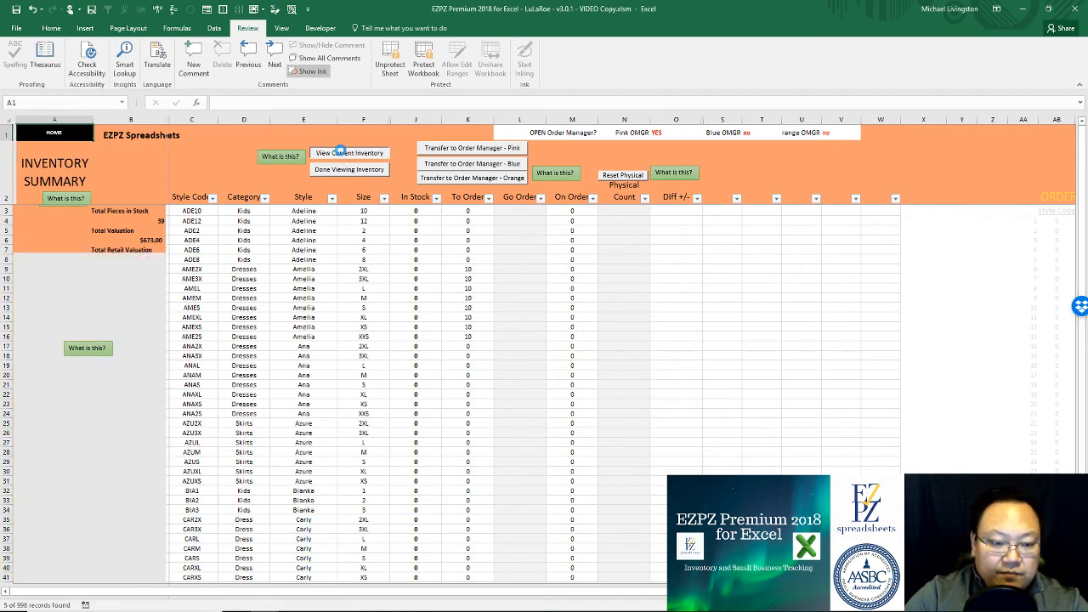
# Step: Enter a Go Order of 8 for PATXL and send it to the pink Order Manager
pyautogui.click(433, 240)
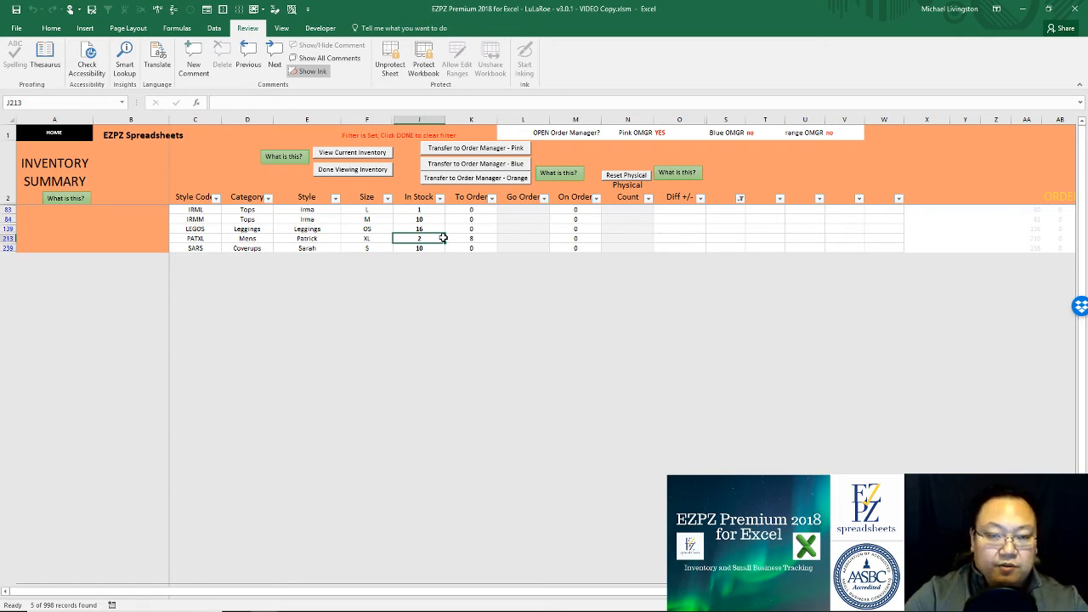
pyautogui.click(473, 238)
pyautogui.click(505, 238)
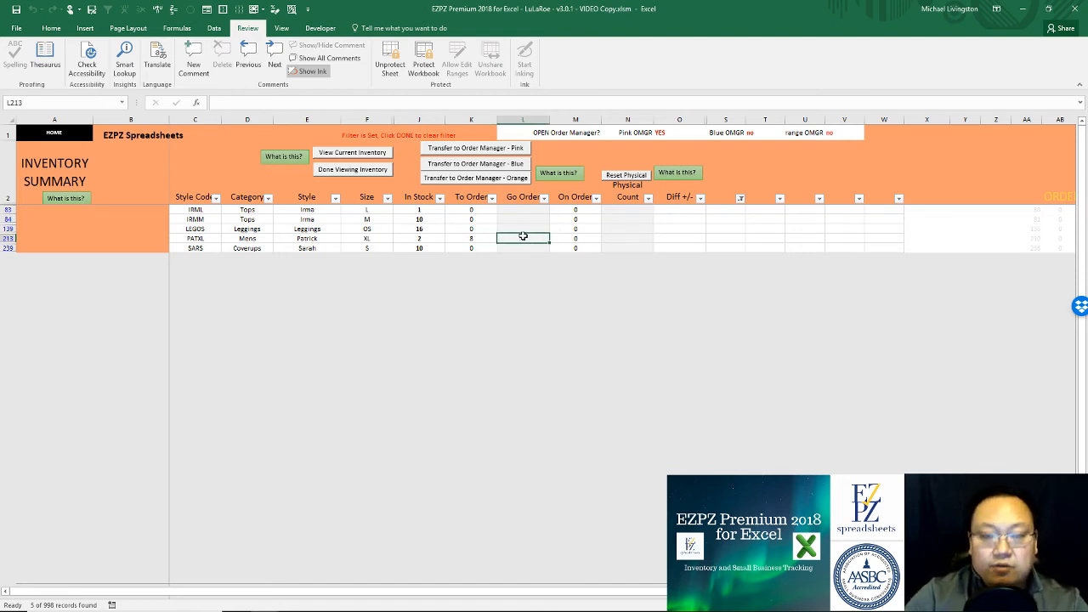
pyautogui.write('8')
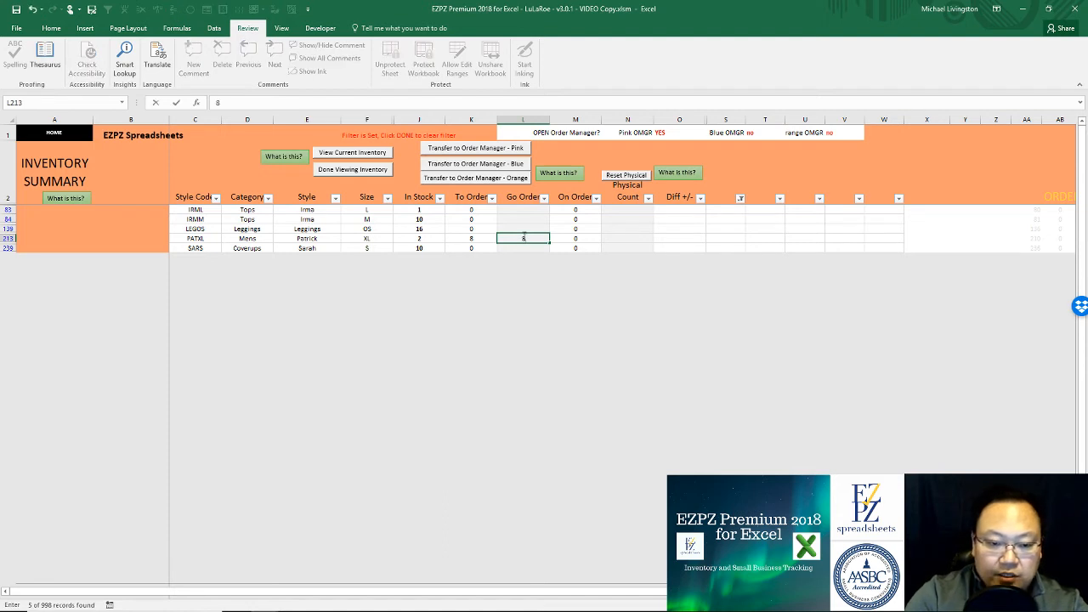
pyautogui.press('Tab')
pyautogui.click(525, 238)
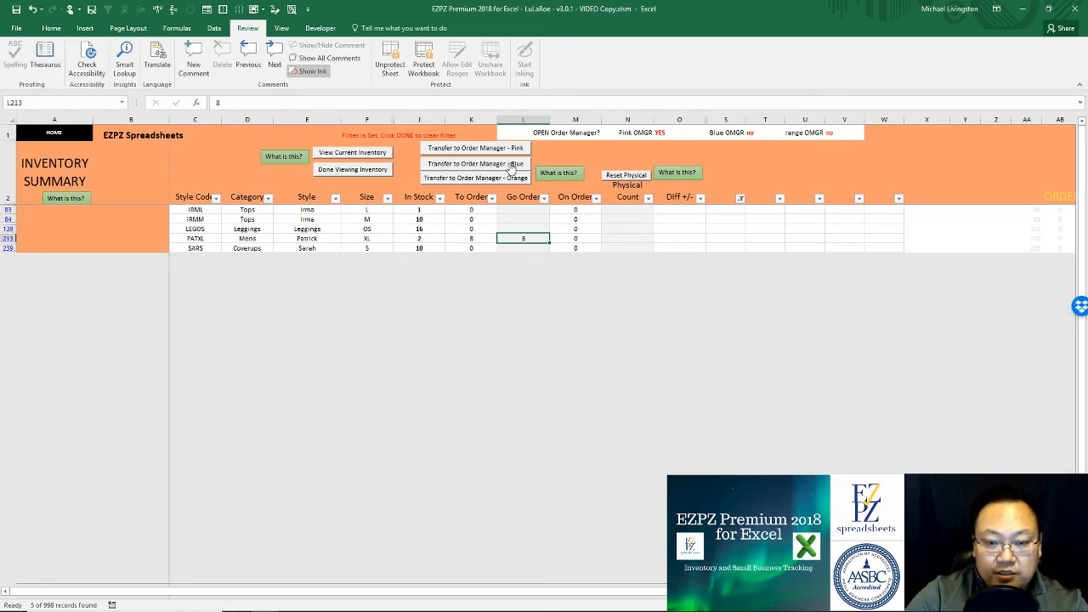
pyautogui.click(505, 148)
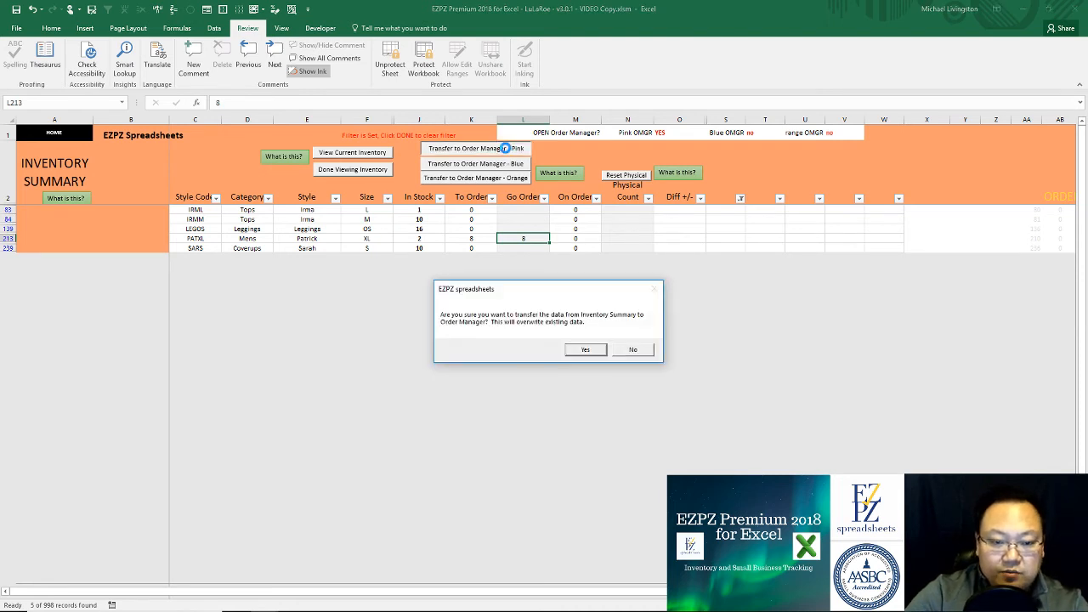
# Step: Confirm the transfer, dismiss Error 1004, unprotect the Order Manager sheet, and return HOME
pyautogui.click(585, 351)
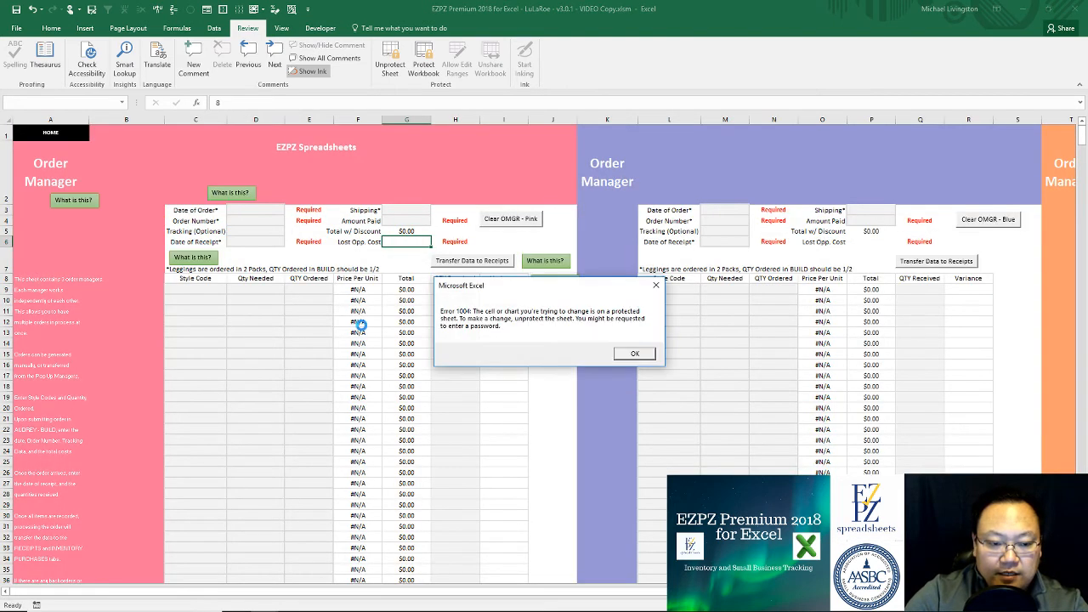
pyautogui.click(633, 353)
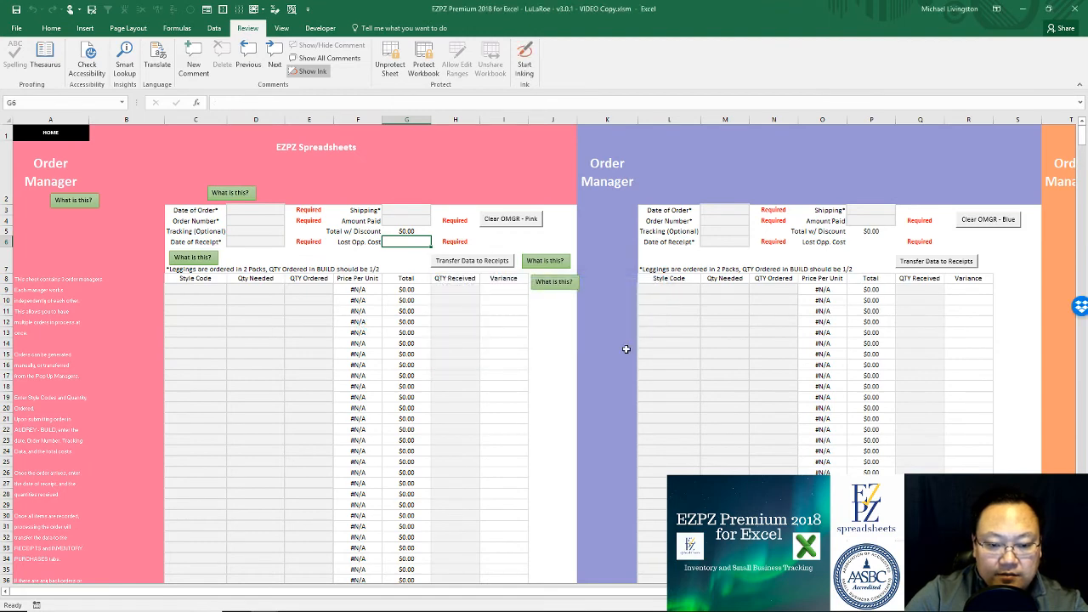
pyautogui.hotkey('alt', 'Tab')
pyautogui.hotkey('alt', 'Tab')
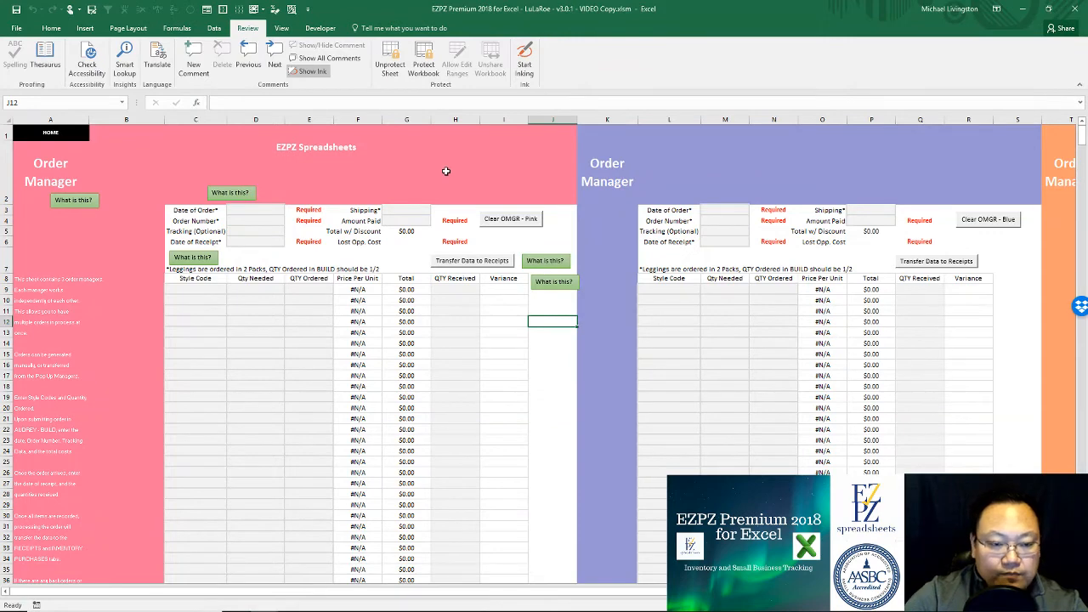
pyautogui.click(398, 67)
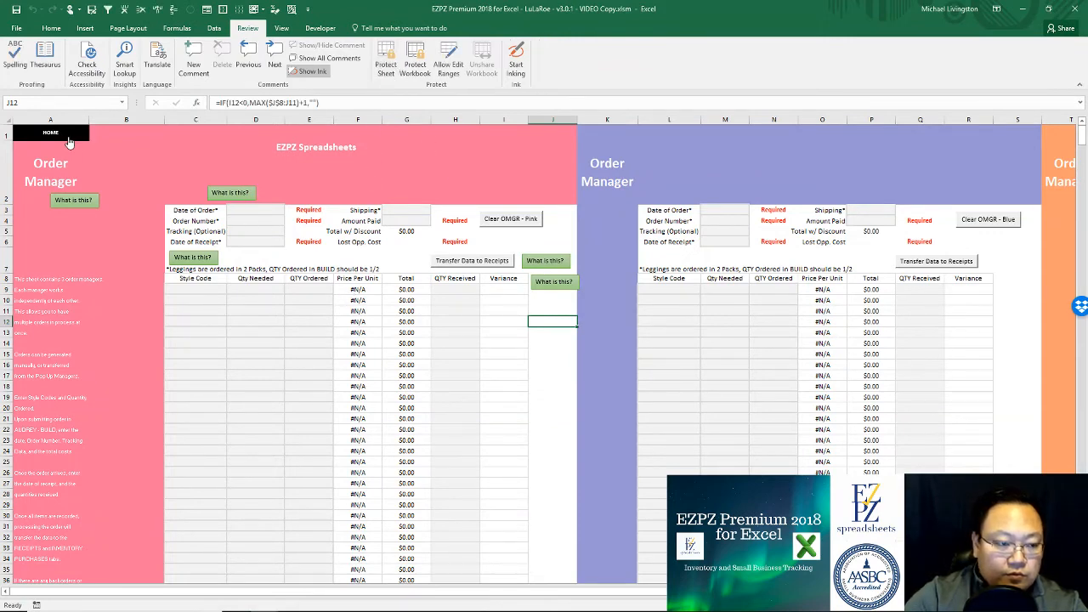
pyautogui.click(71, 141)
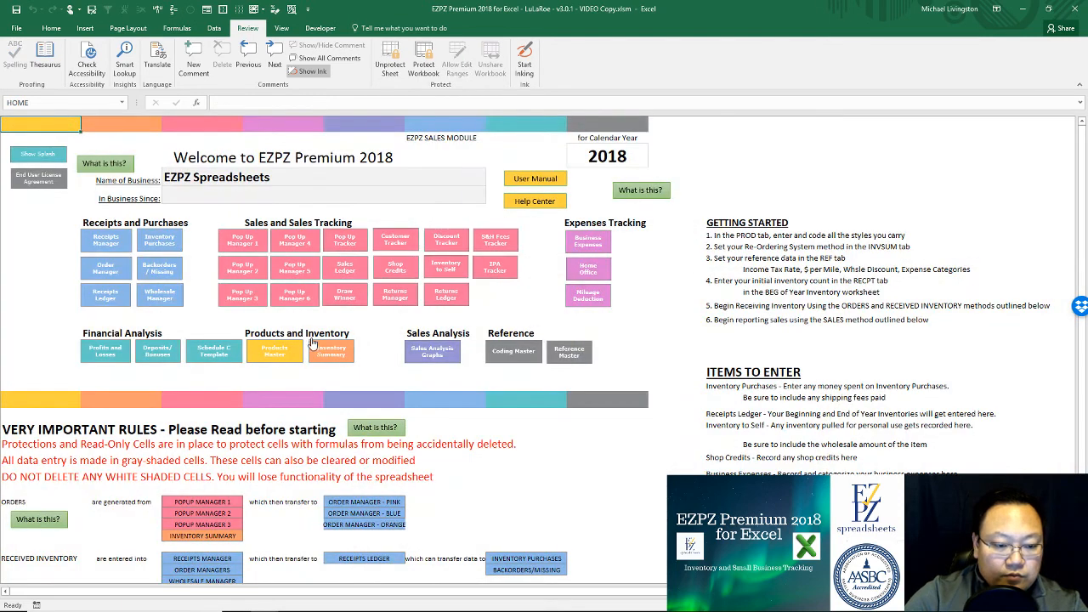
# Step: Transfer the PATXL order of 8 to the pink Order Manager and review its $160.00 line
pyautogui.click(340, 350)
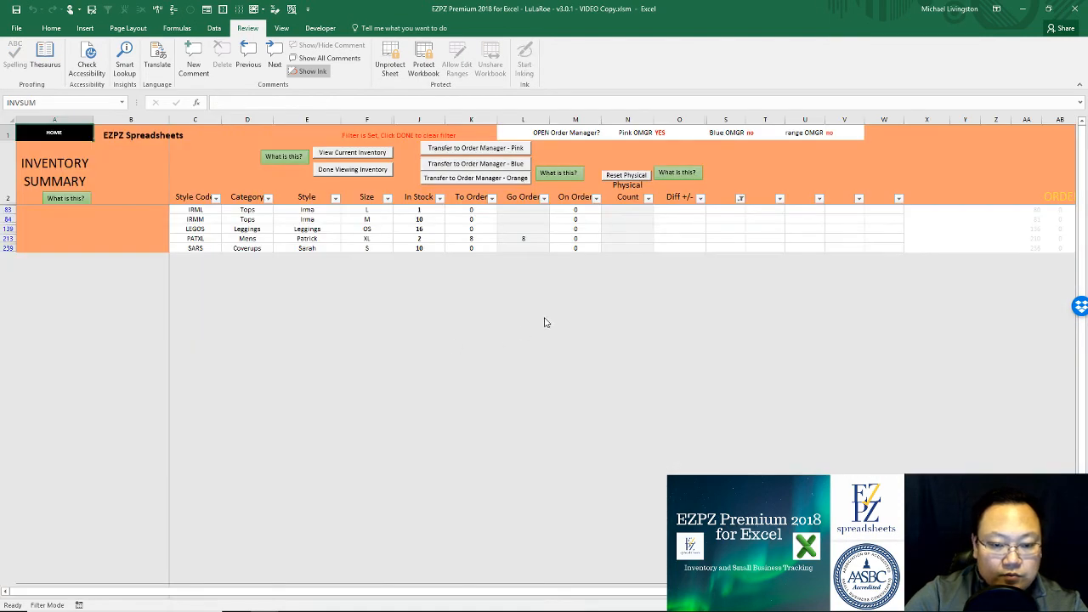
pyautogui.click(519, 149)
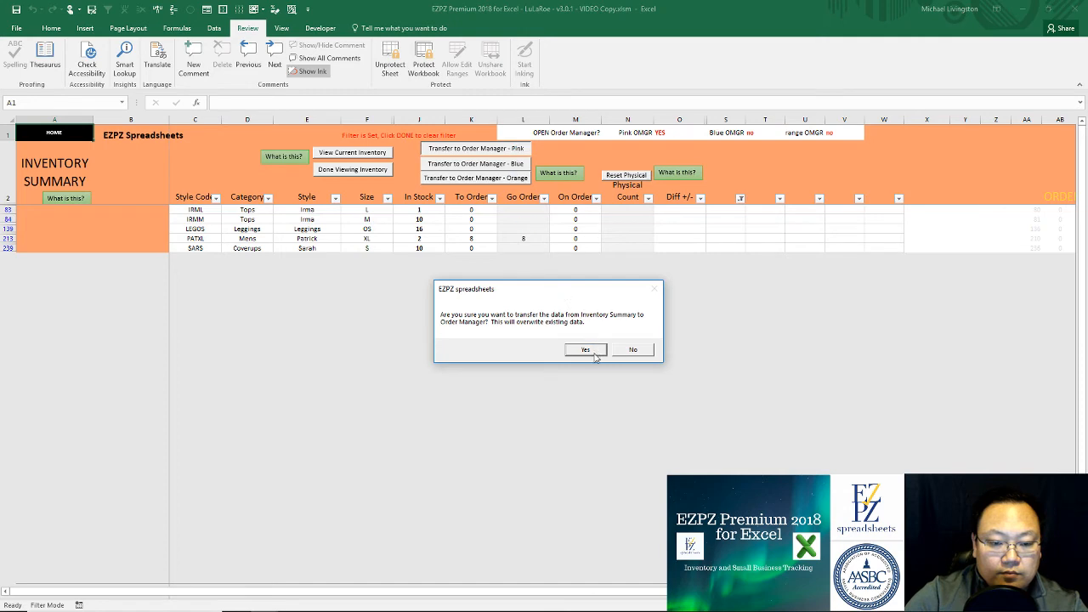
pyautogui.click(594, 354)
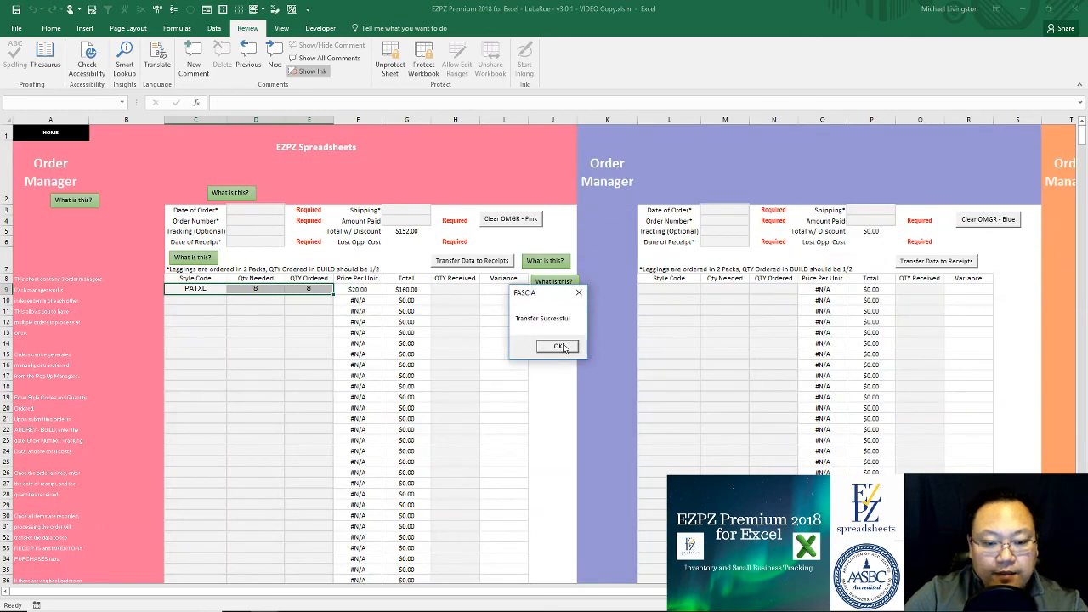
pyautogui.click(562, 348)
pyautogui.click(281, 289)
pyautogui.click(206, 289)
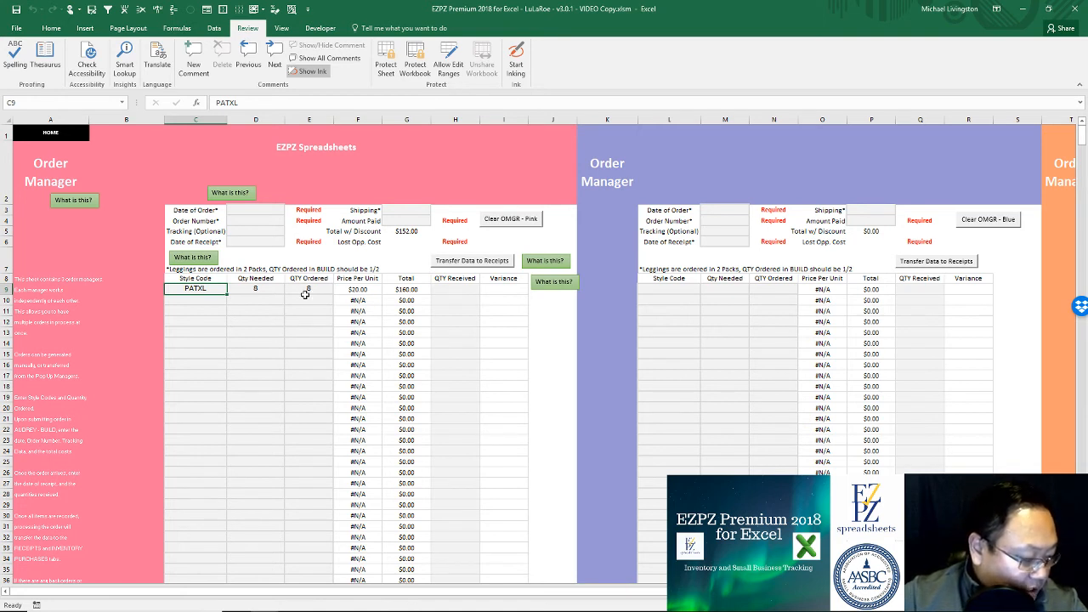
# Step: Check January gross sales $105.00, COGS $46.10 and gross profit $64.90 on Profits and Losses
pyautogui.click(60, 136)
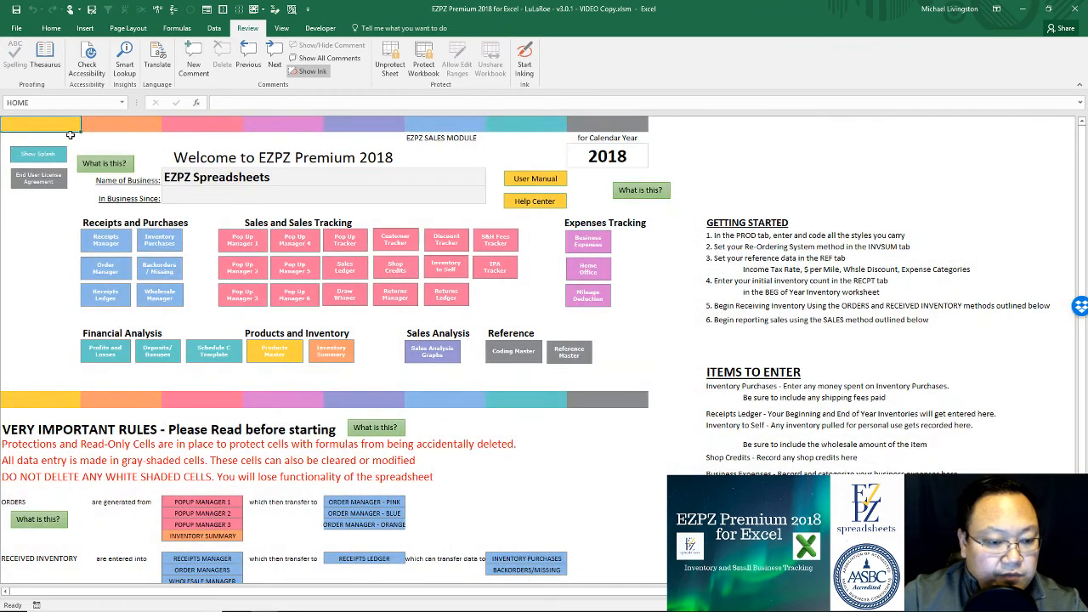
pyautogui.click(103, 355)
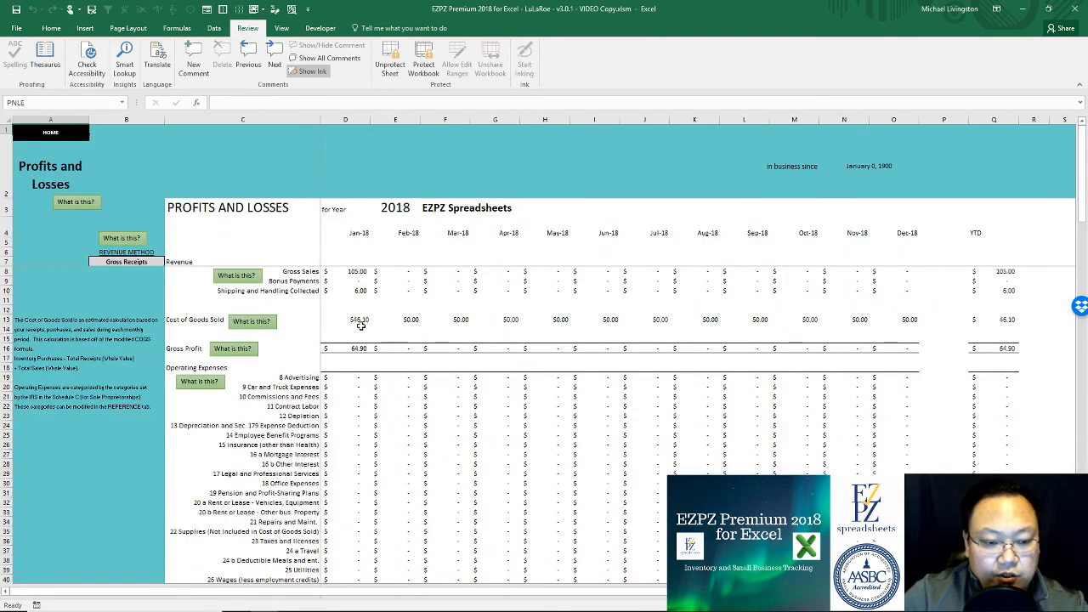
pyautogui.click(351, 271)
pyautogui.click(358, 290)
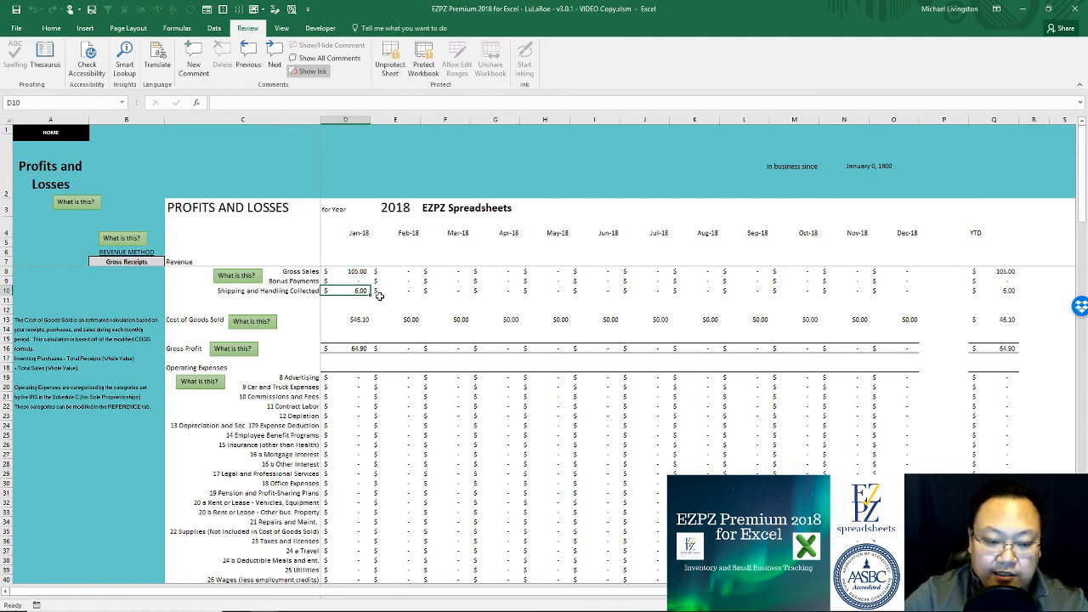
pyautogui.click(350, 319)
pyautogui.click(350, 349)
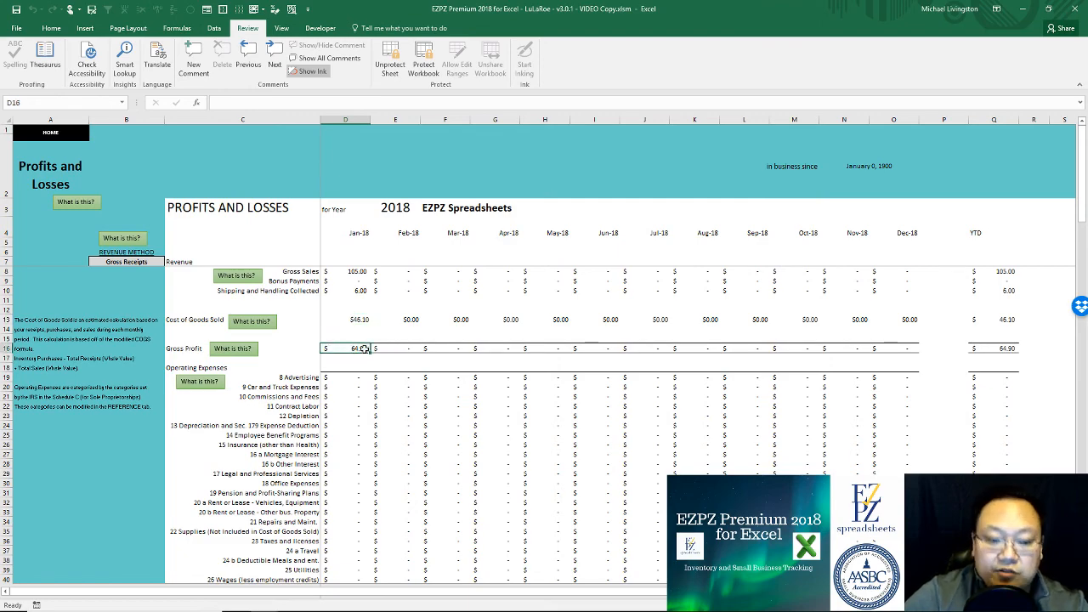
pyautogui.scroll(-11, 361, 350)
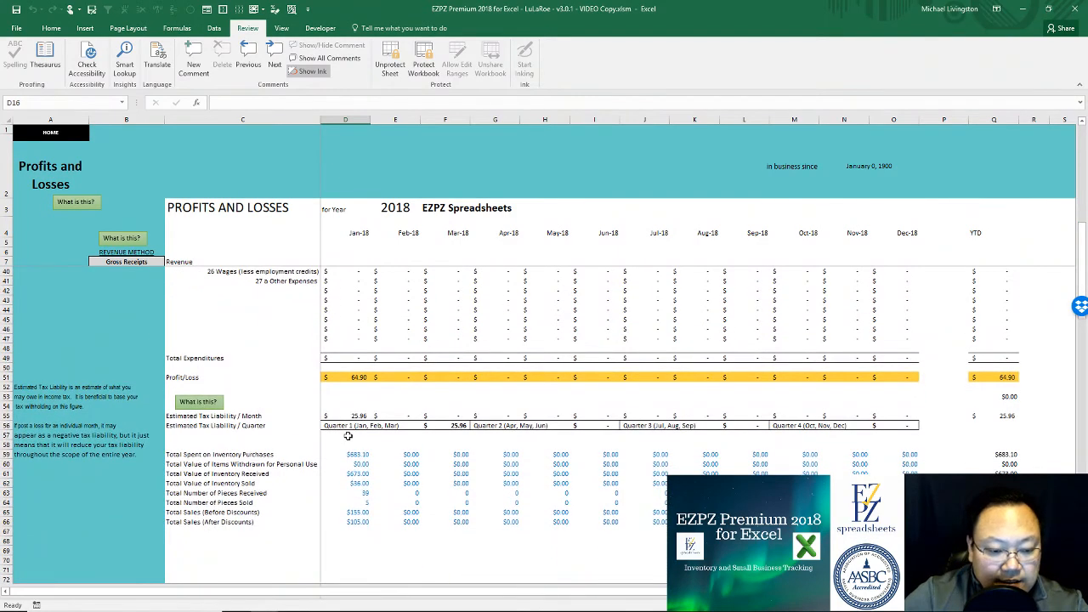
pyautogui.scroll(-3, 361, 399)
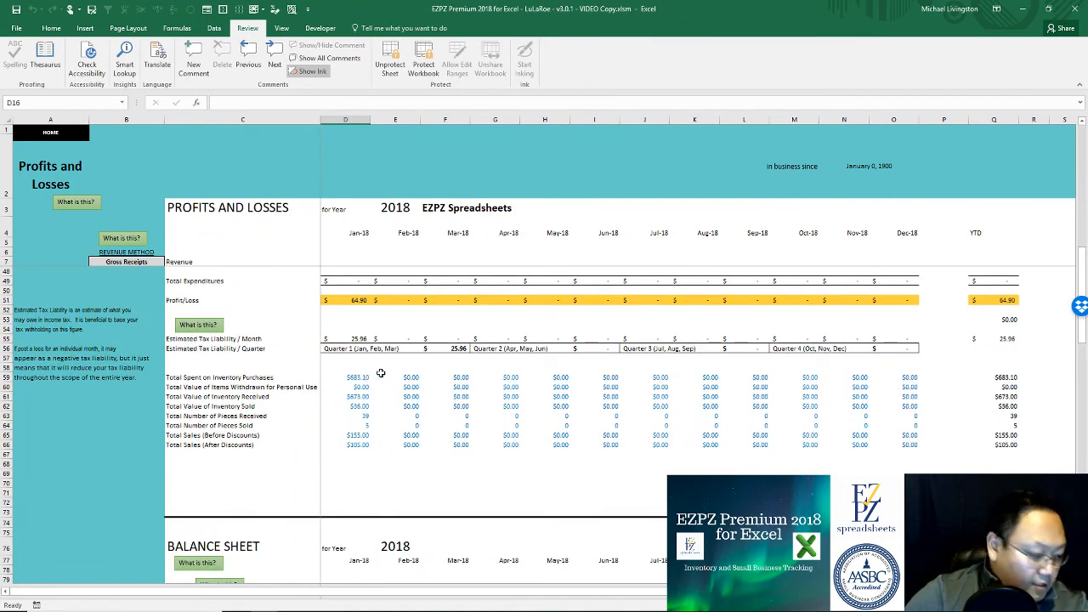
pyautogui.scroll(13, 378, 376)
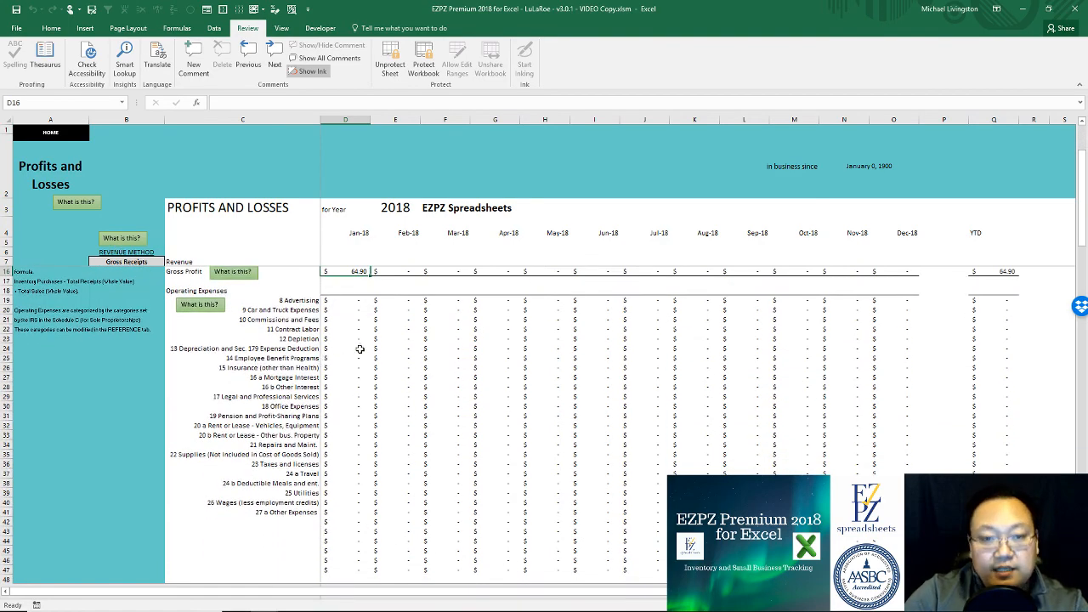
pyautogui.click(72, 136)
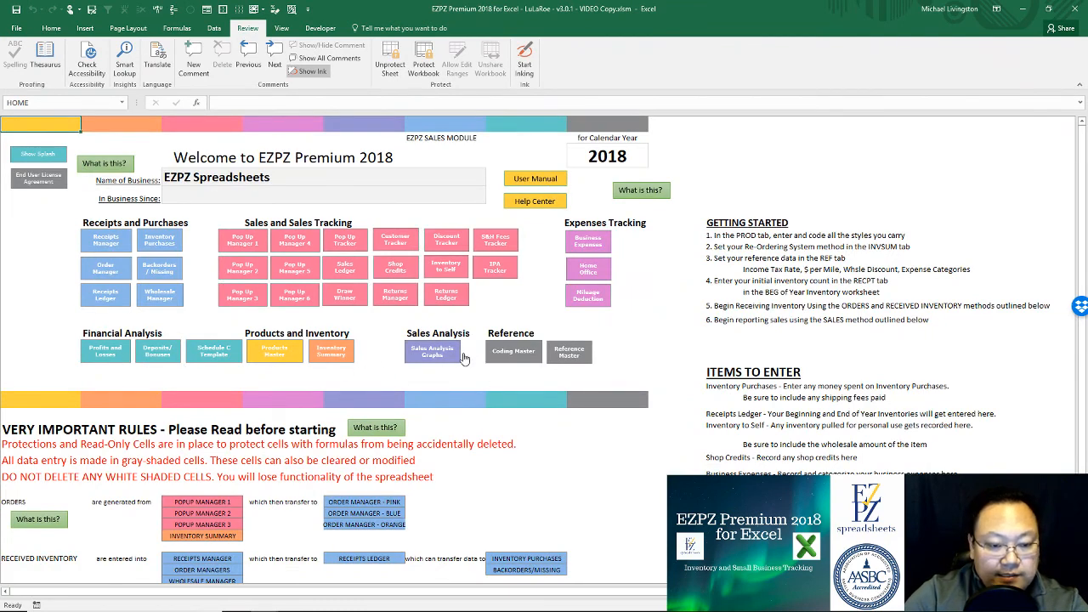
# Step: In the Business Expenses ledger, date the first expense row 1/15/2018
pyautogui.click(596, 247)
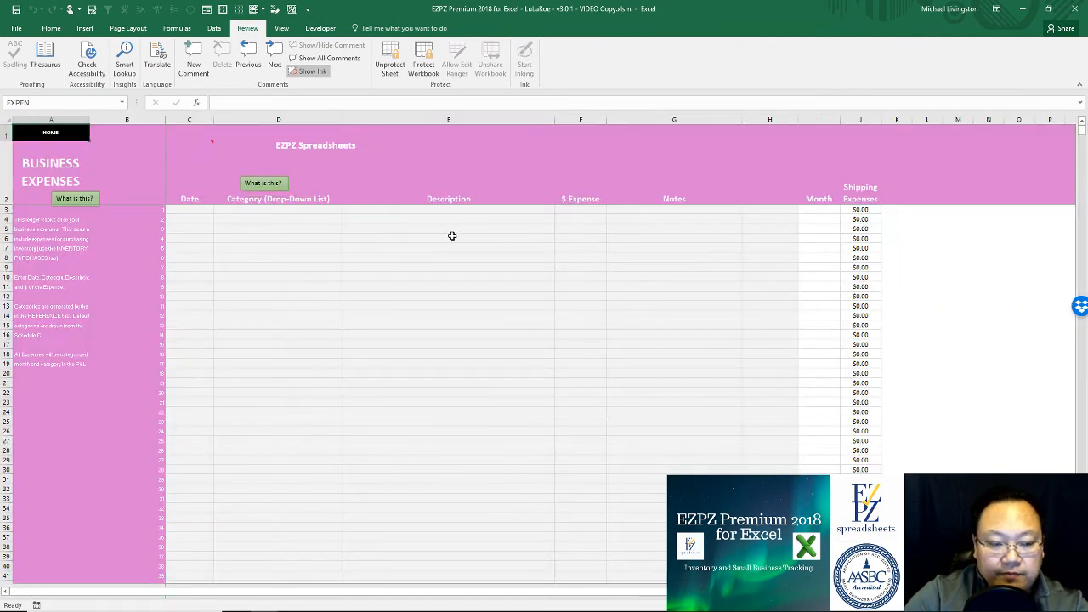
pyautogui.click(194, 210)
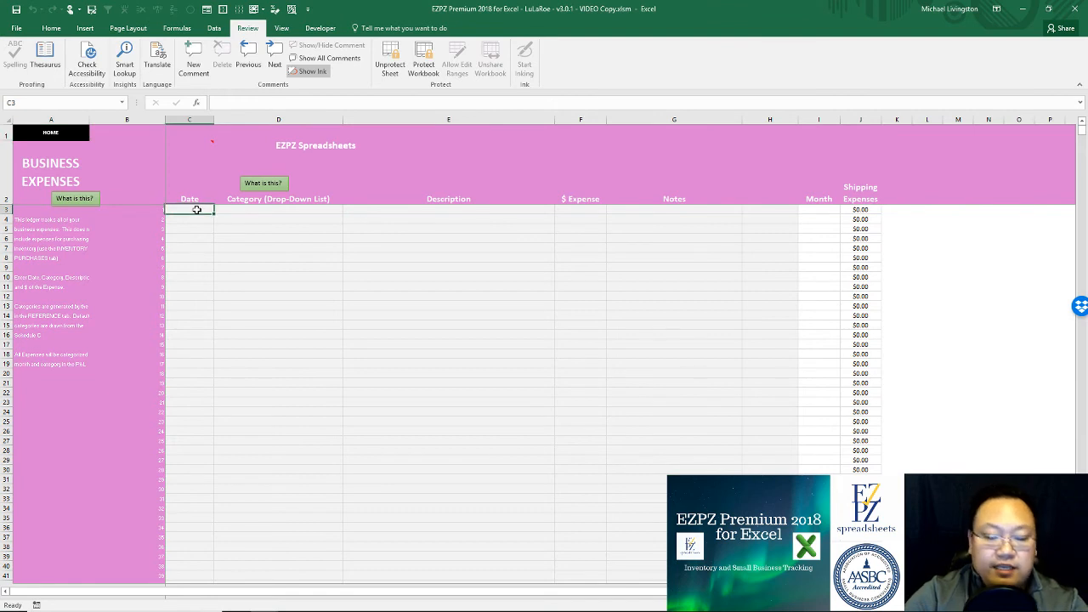
pyautogui.press('Tab')
pyautogui.click(187, 206)
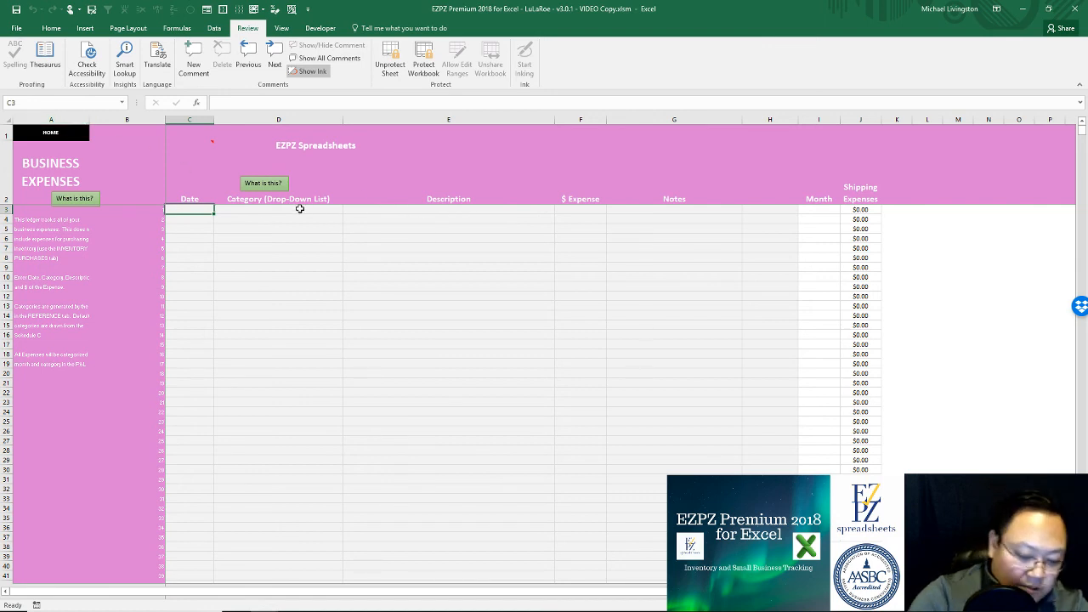
pyautogui.write('1/15/2018')
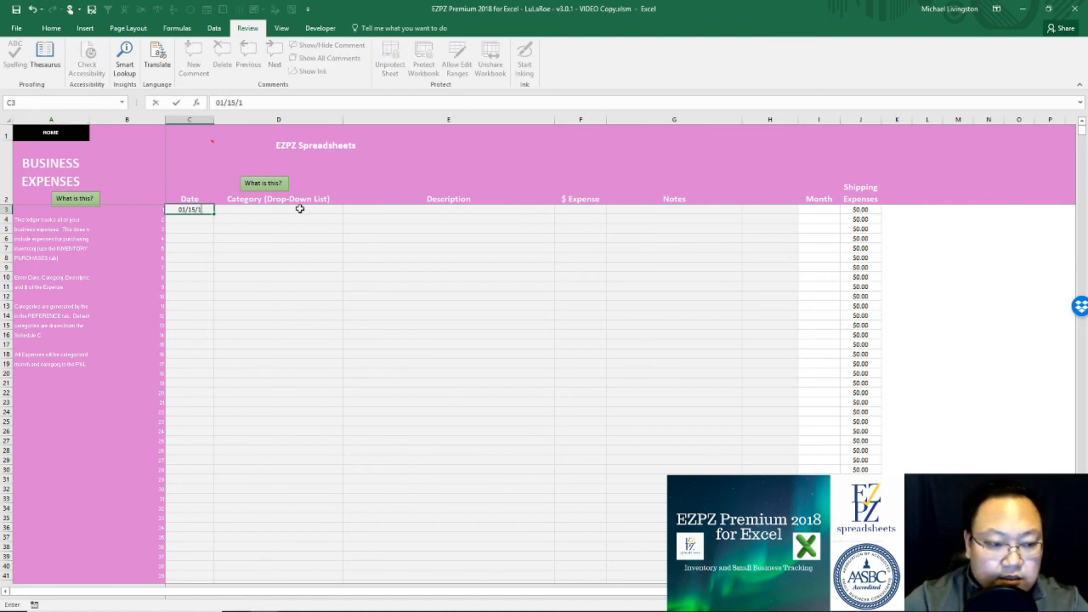
pyautogui.press('Tab')
# Step: Set the expense category to 18 Office Expenses
pyautogui.click(348, 209)
pyautogui.scroll(-5, 297, 232)
pyautogui.click(347, 212)
pyautogui.click(347, 211)
pyautogui.click(349, 221)
pyautogui.click(348, 222)
pyautogui.click(348, 222)
pyautogui.click(348, 222)
pyautogui.click(348, 222)
pyautogui.click(349, 221)
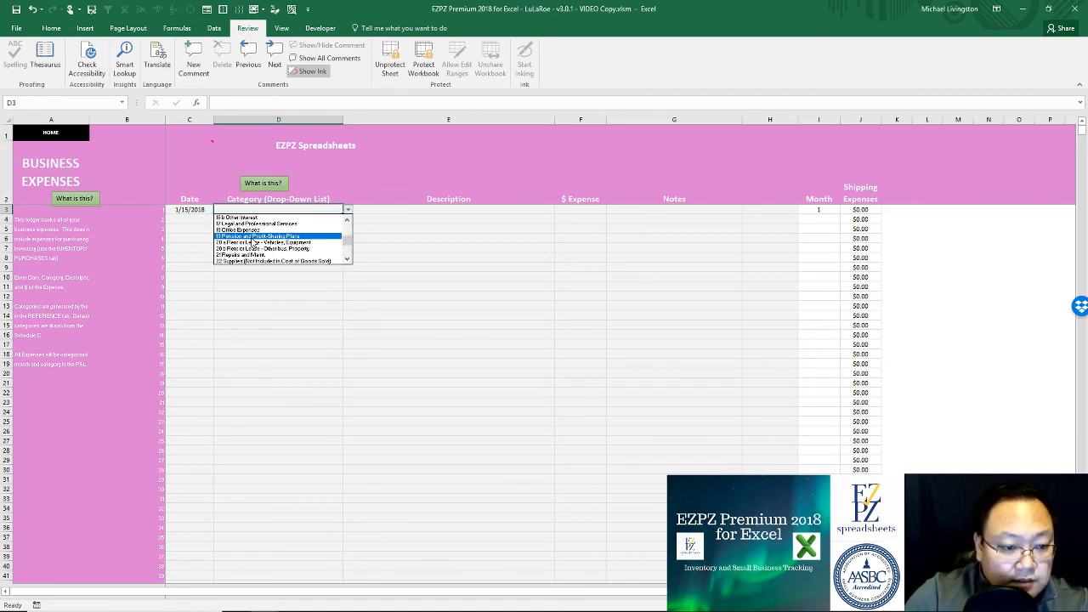
pyautogui.click(249, 230)
# Step: Enter the description 'Office Chairs' with an amount of $500.00
pyautogui.click(431, 209)
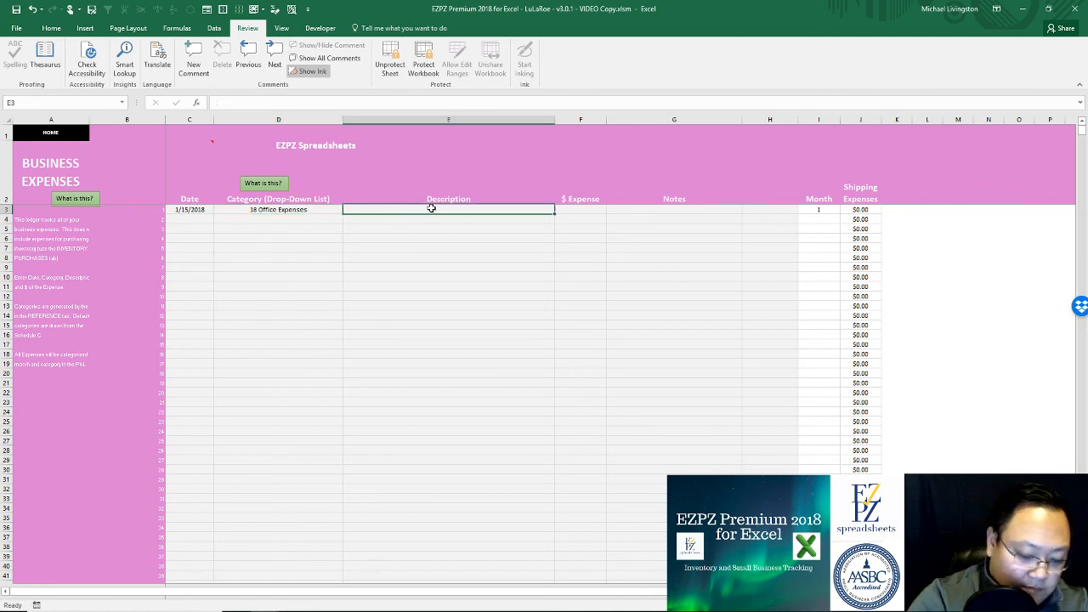
pyautogui.write('Office Ch')
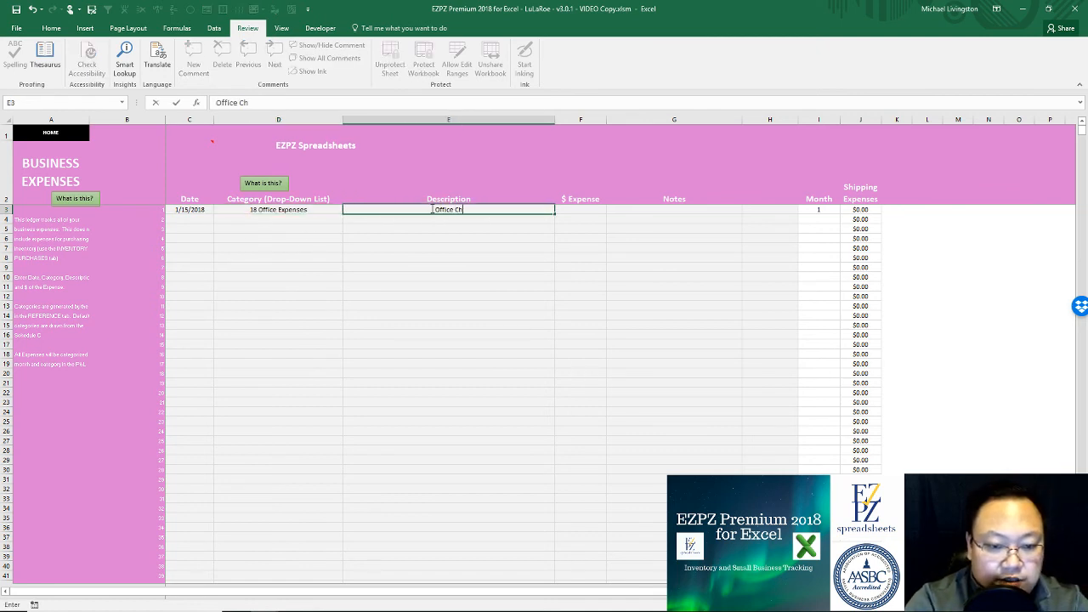
pyautogui.write('airs')
pyautogui.press('Tab')
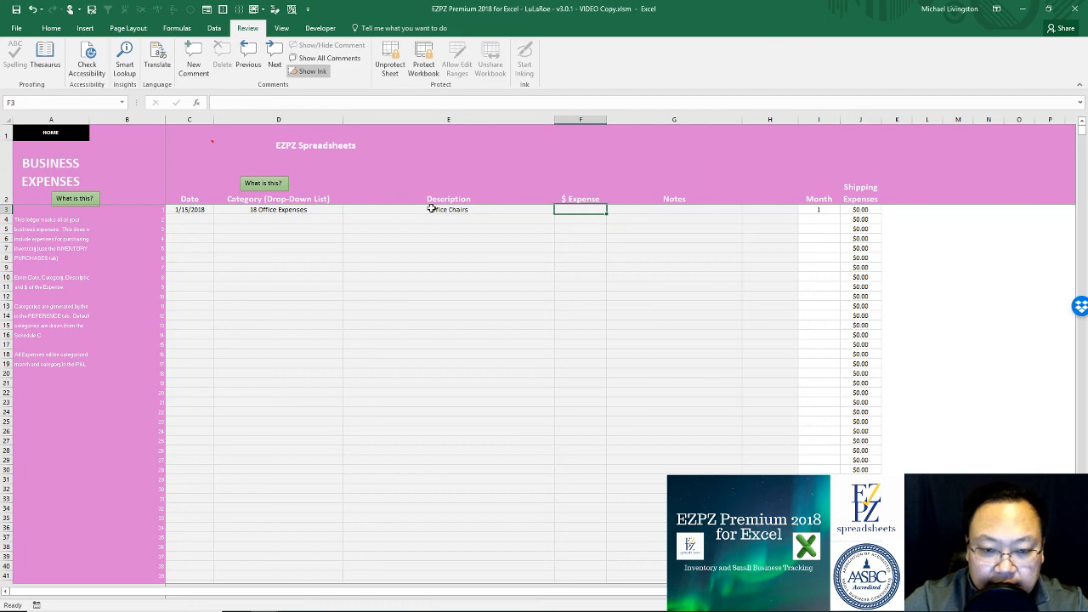
pyautogui.write('500')
pyautogui.press('Return')
# Step: Leave Notes blank and return to the HOME dashboard
pyautogui.click(690, 209)
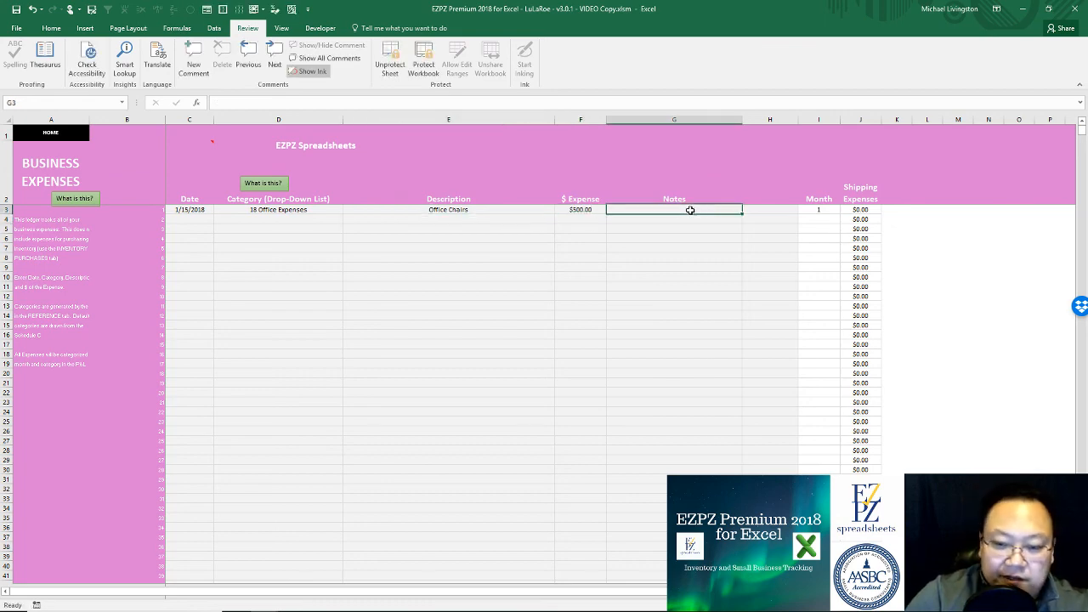
pyautogui.click(768, 211)
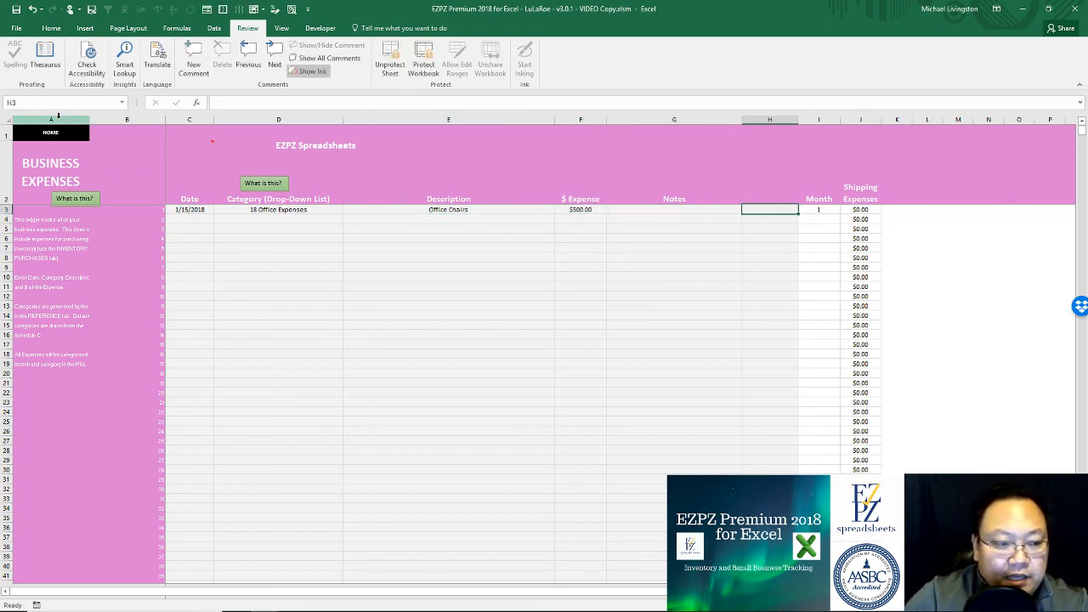
pyautogui.click(61, 134)
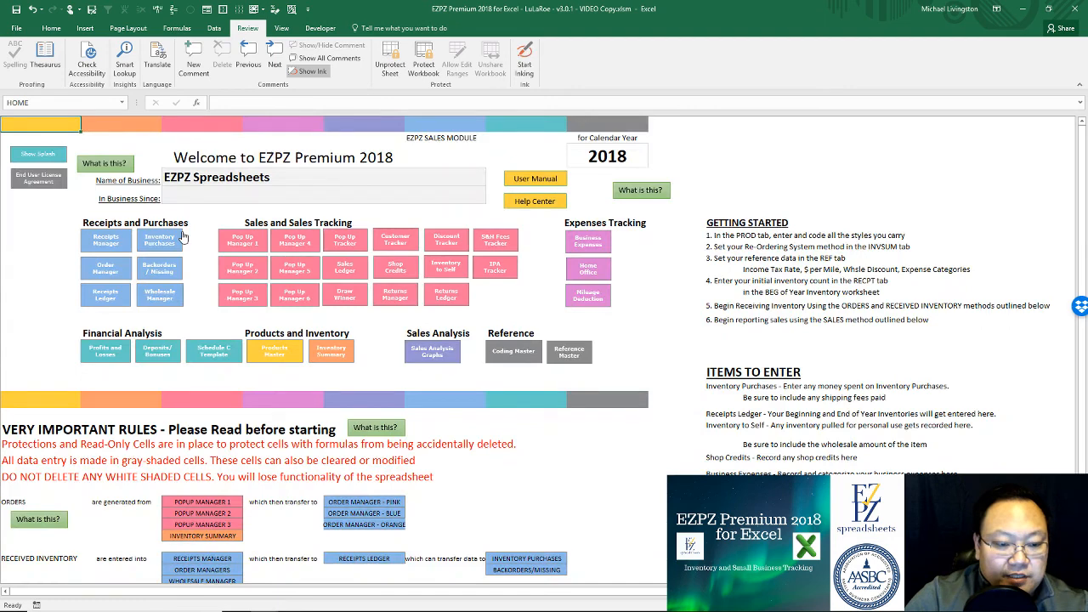
pyautogui.click(104, 352)
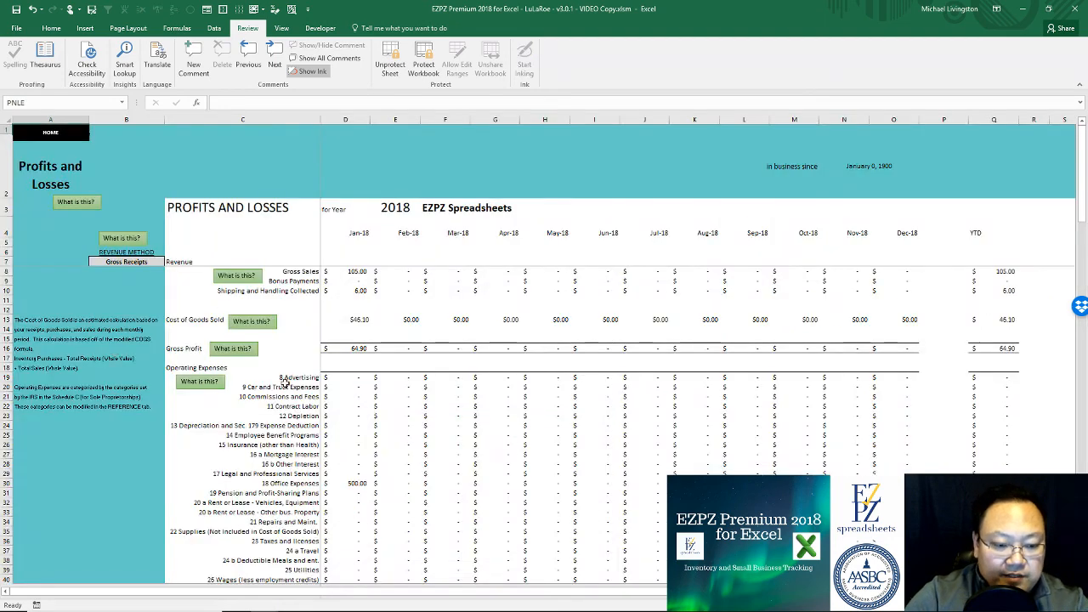
pyautogui.click(356, 482)
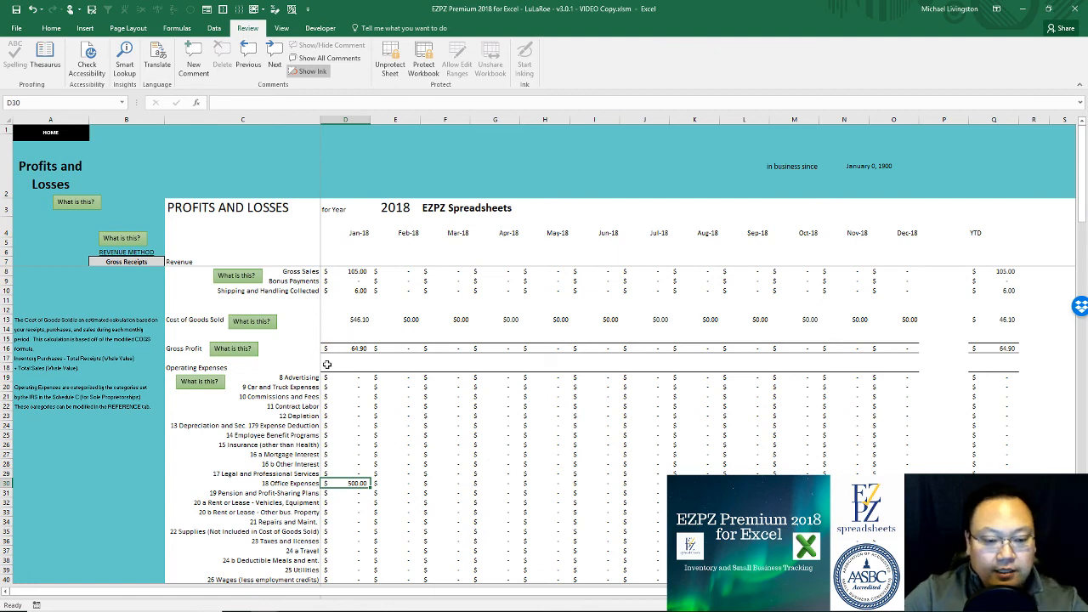
pyautogui.scroll(-8, 344, 374)
pyautogui.click(363, 435)
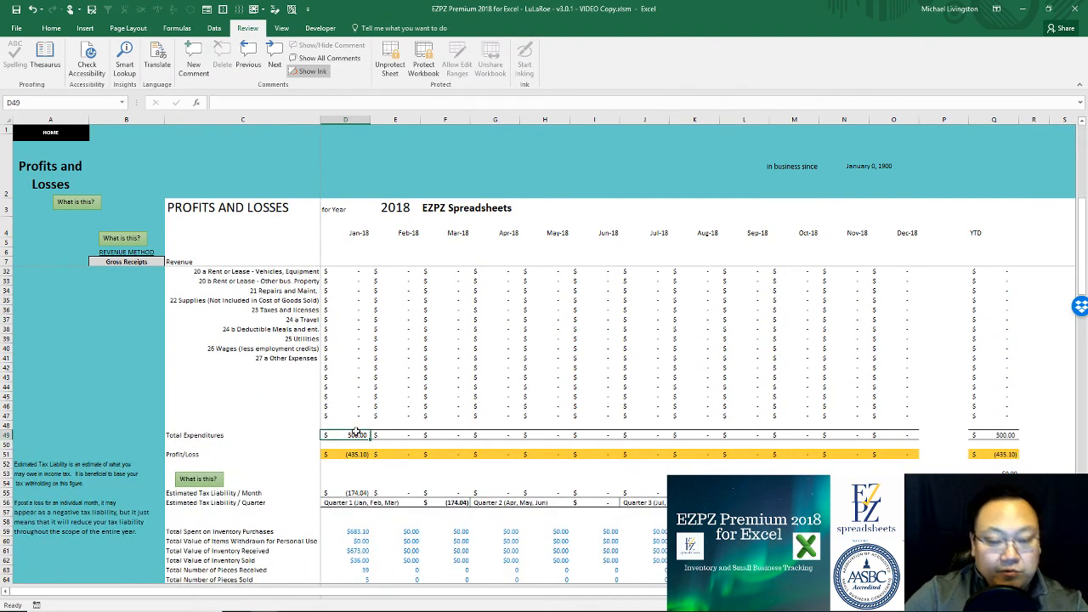
pyautogui.click(355, 454)
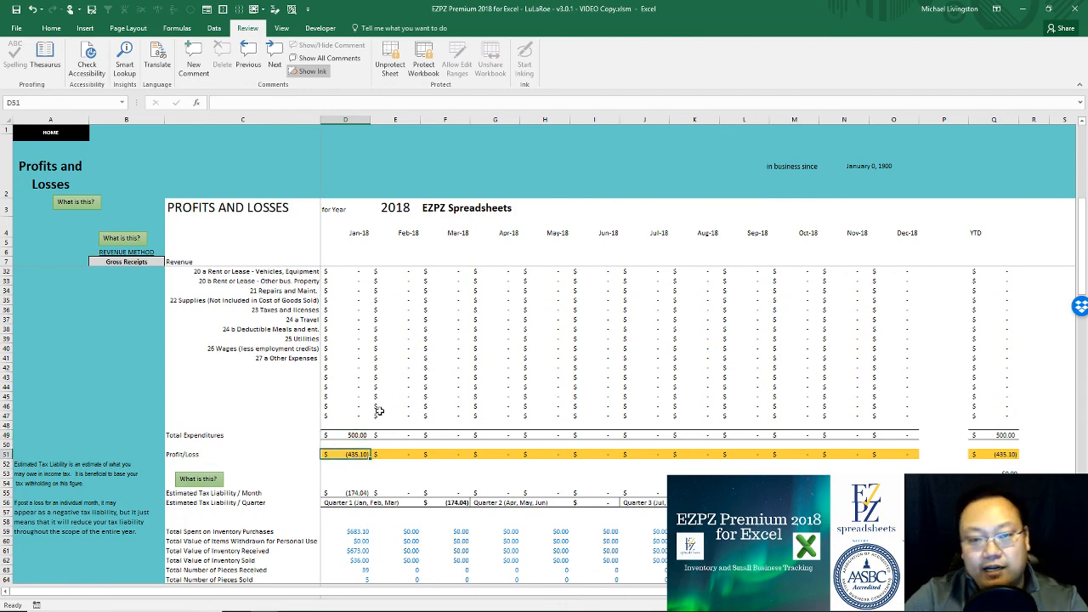
pyautogui.scroll(8, 398, 425)
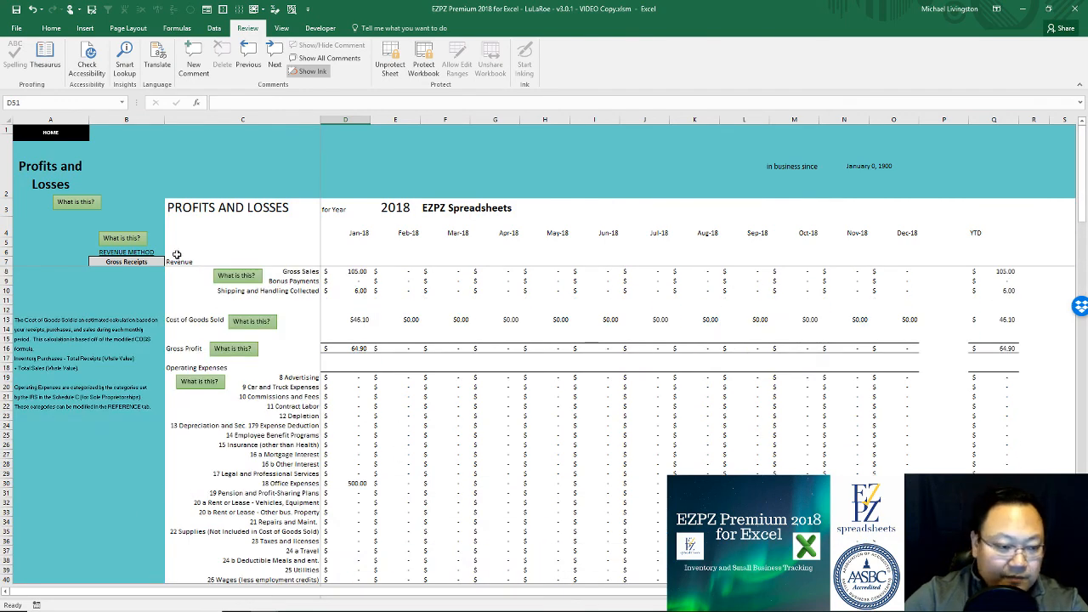
pyautogui.click(60, 136)
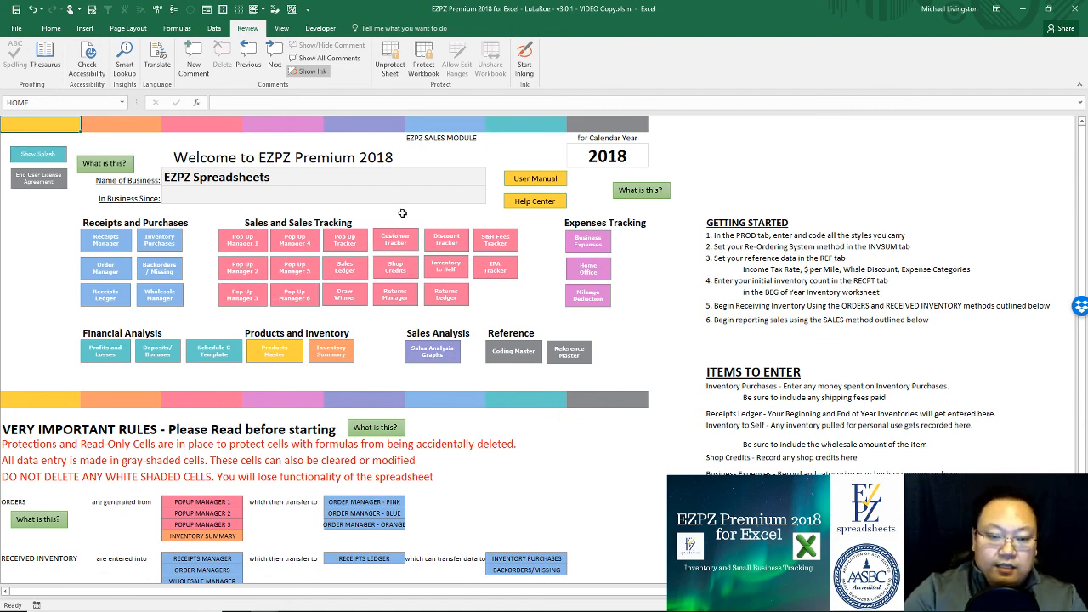
pyautogui.click(553, 179)
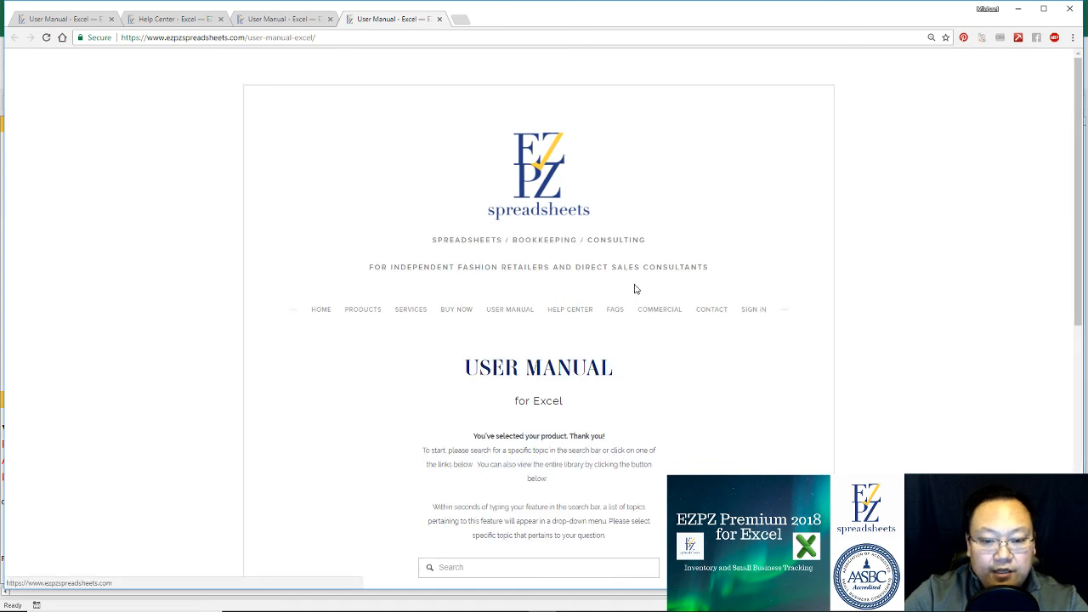
pyautogui.click(711, 311)
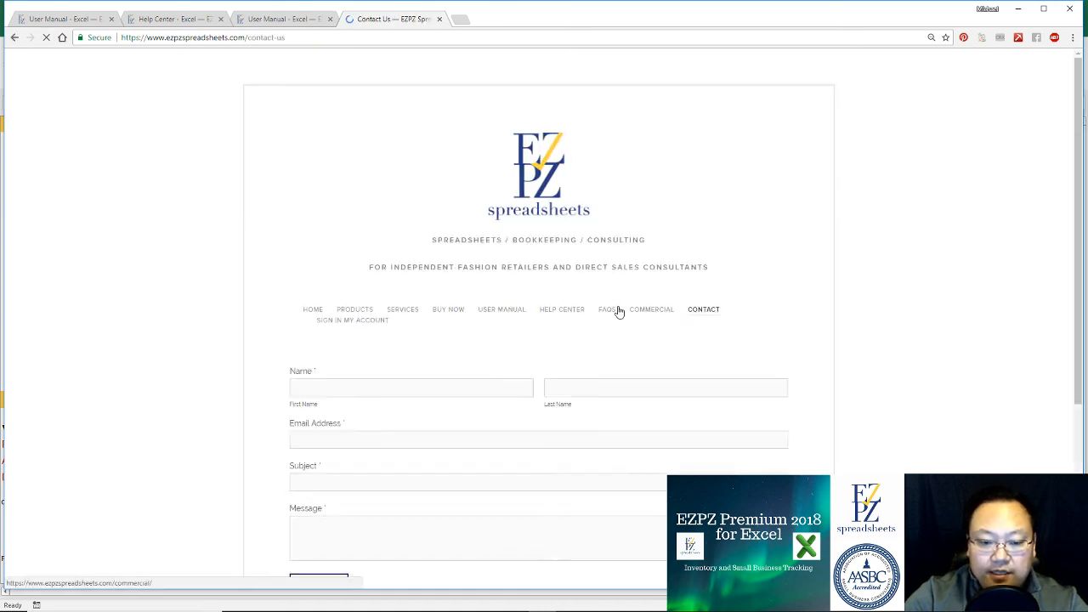
pyautogui.scroll(-3, 486, 389)
pyautogui.scroll(3, 476, 338)
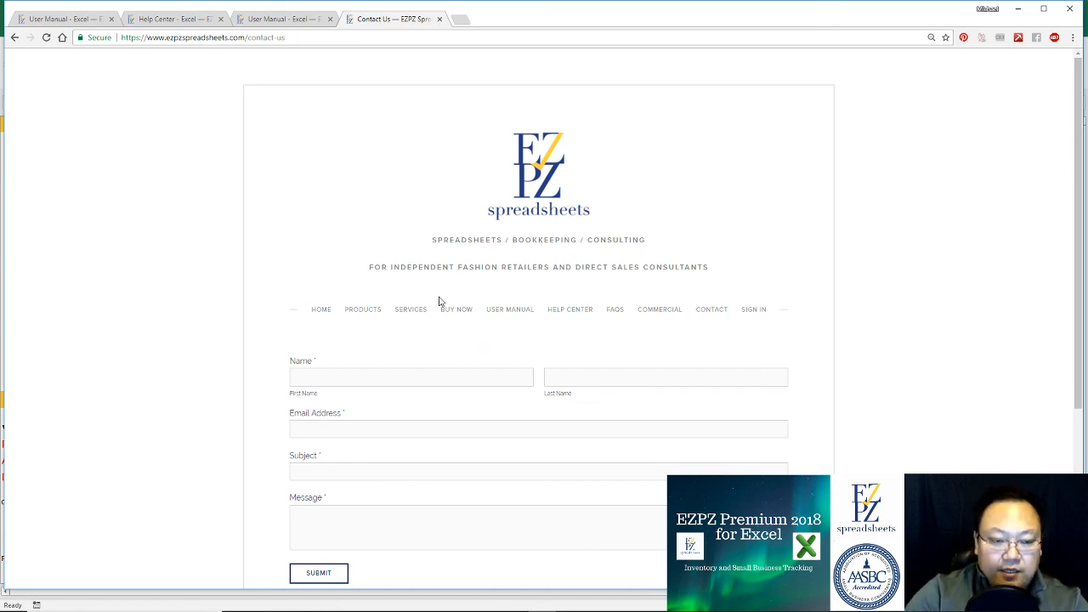
pyautogui.hotkey('alt', 'Tab')
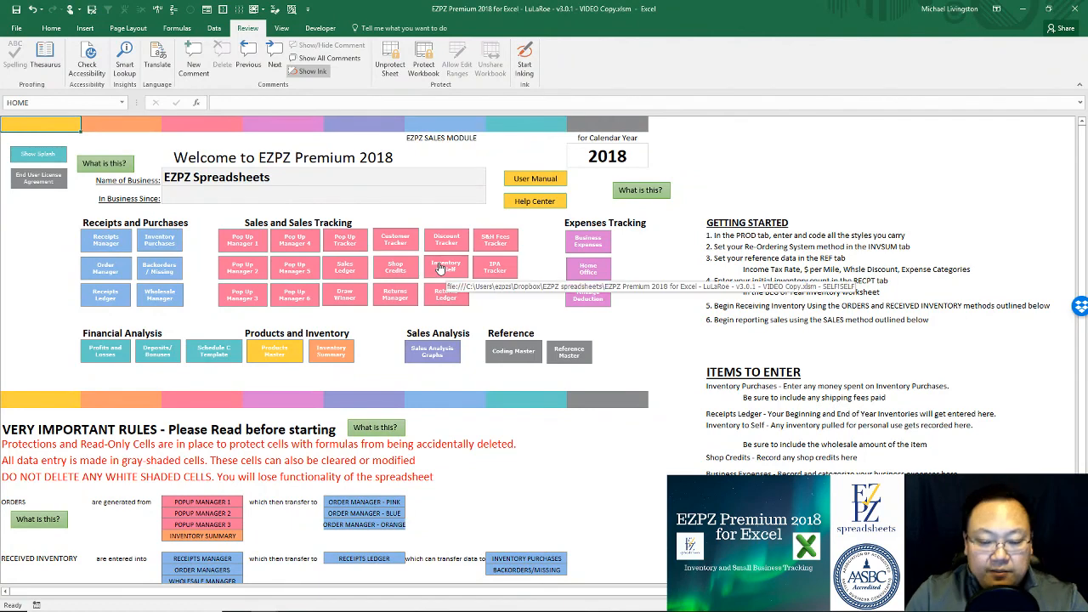